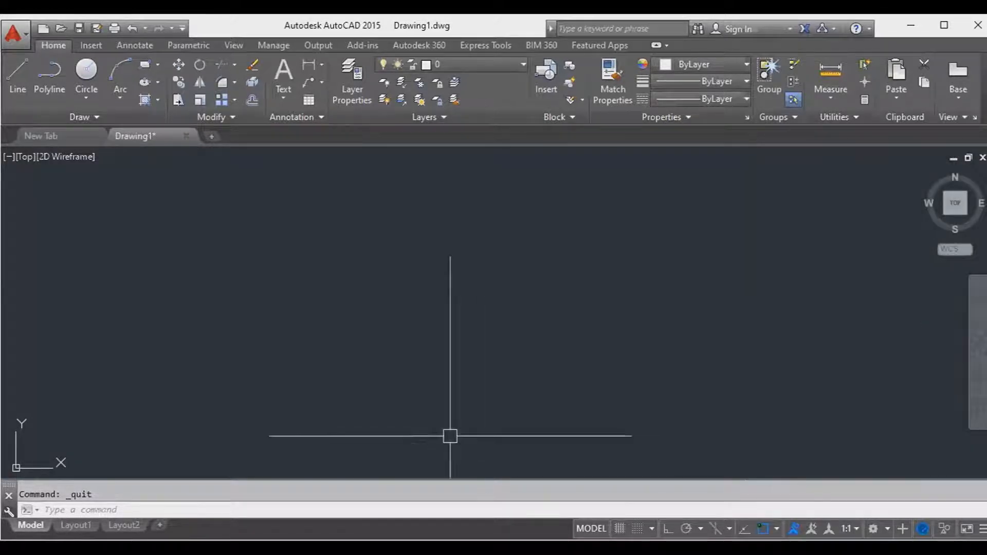
# Step: Set the model space limits with the lower left corner at 0,0 and the upper right corner at 420,512
pyautogui.click(276, 514)
pyautogui.press('Escape')
pyautogui.write('limits')
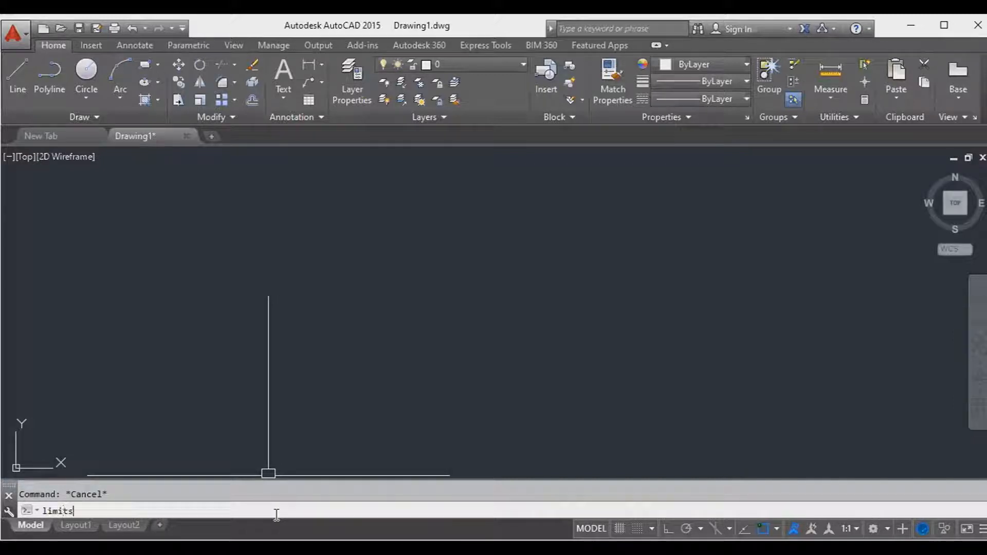
pyautogui.press('Return')
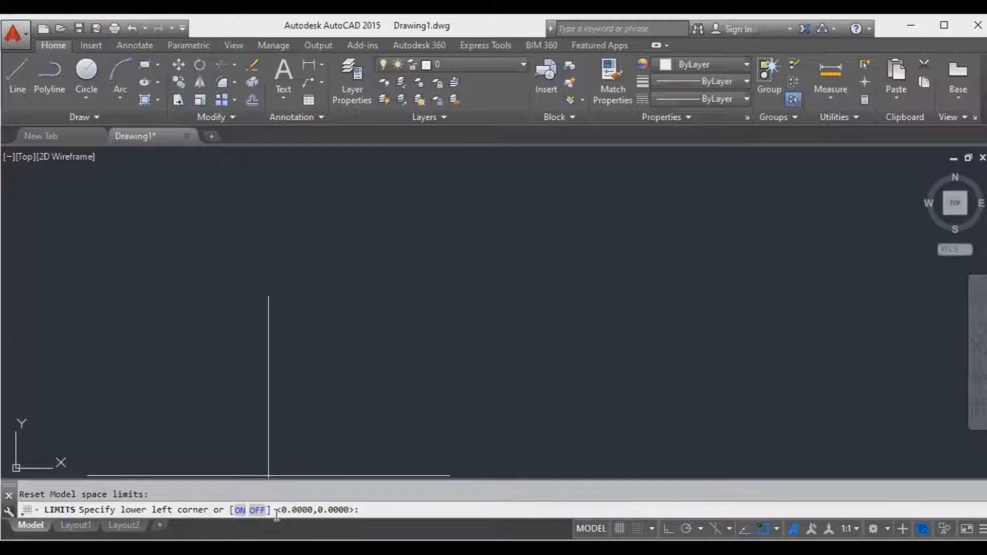
pyautogui.press('Return')
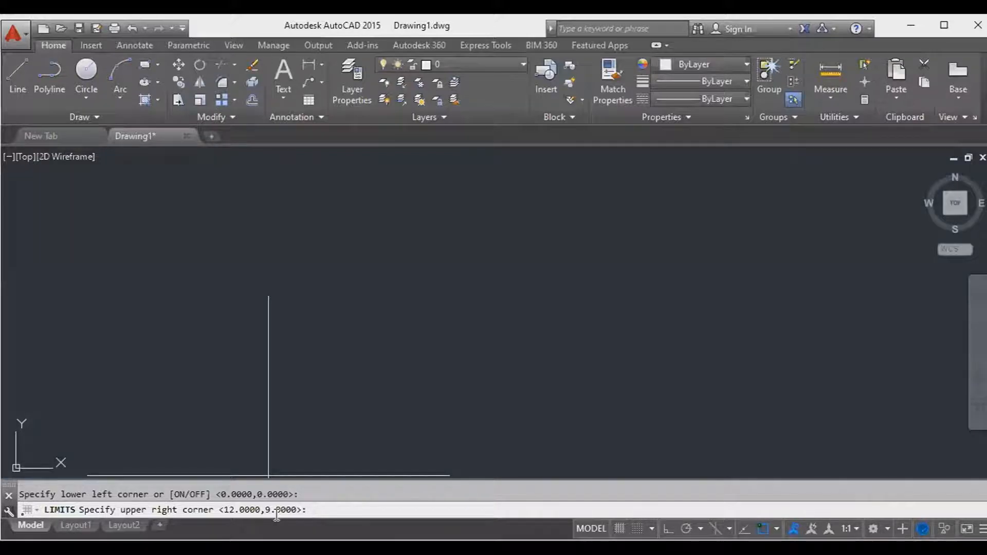
pyautogui.write('420,512')
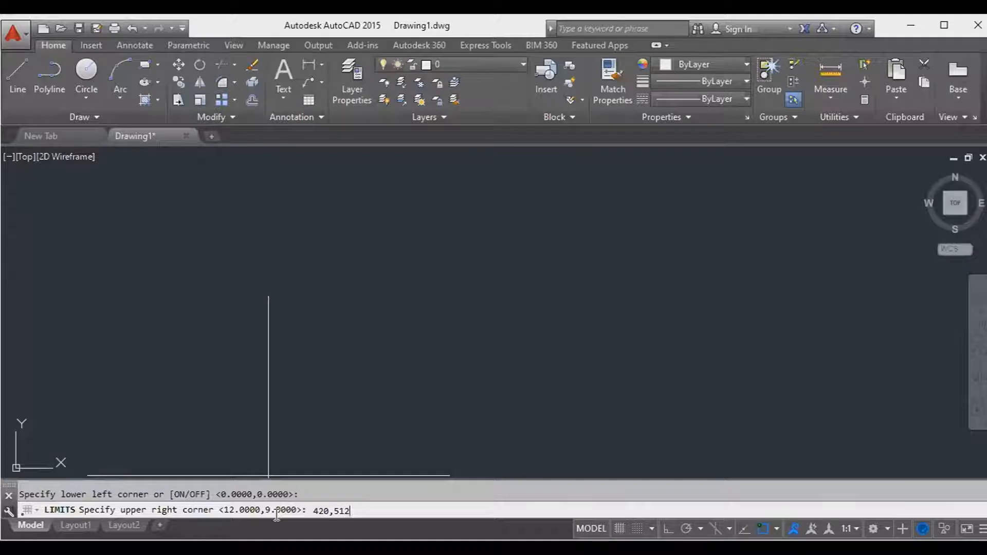
pyautogui.press('Return')
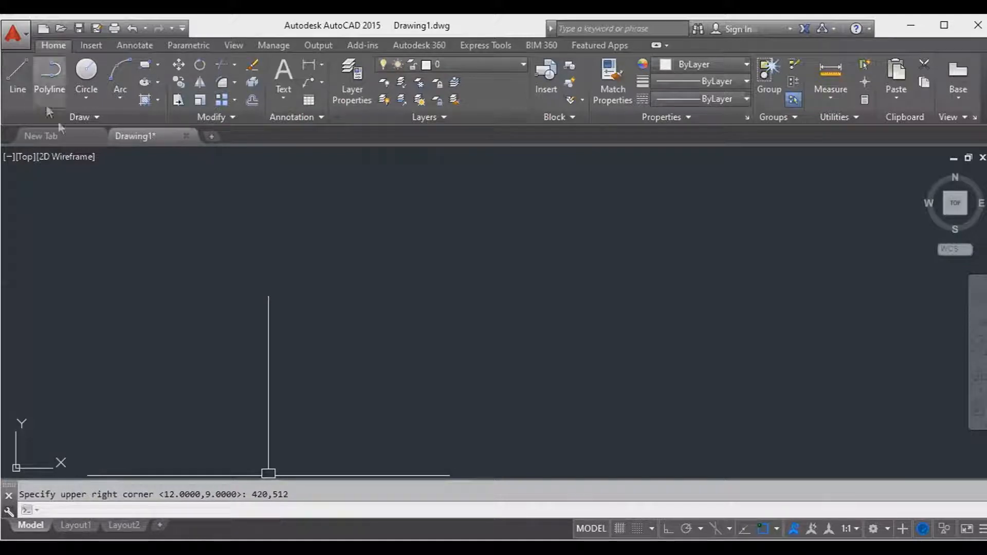
pyautogui.click(145, 274)
pyautogui.click(106, 255)
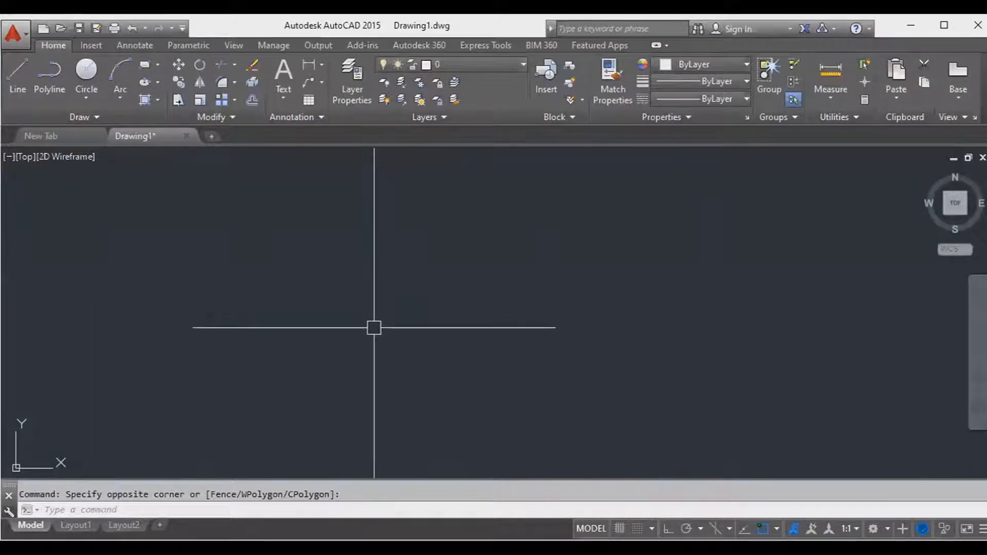
# Step: Check the drawing limits by rerunning the LIMITS command and accepting both current corner values
pyautogui.write('limits')
pyautogui.press('Return')
pyautogui.press('Return')
pyautogui.press('Return')
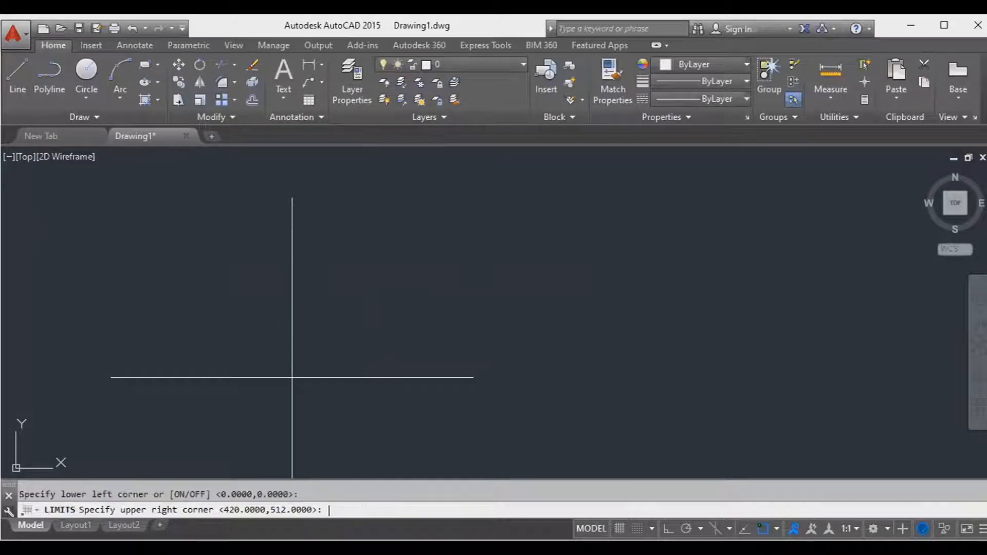
# Step: Zoom the view with the All option to fit the entire drawing limits
pyautogui.write('zoom')
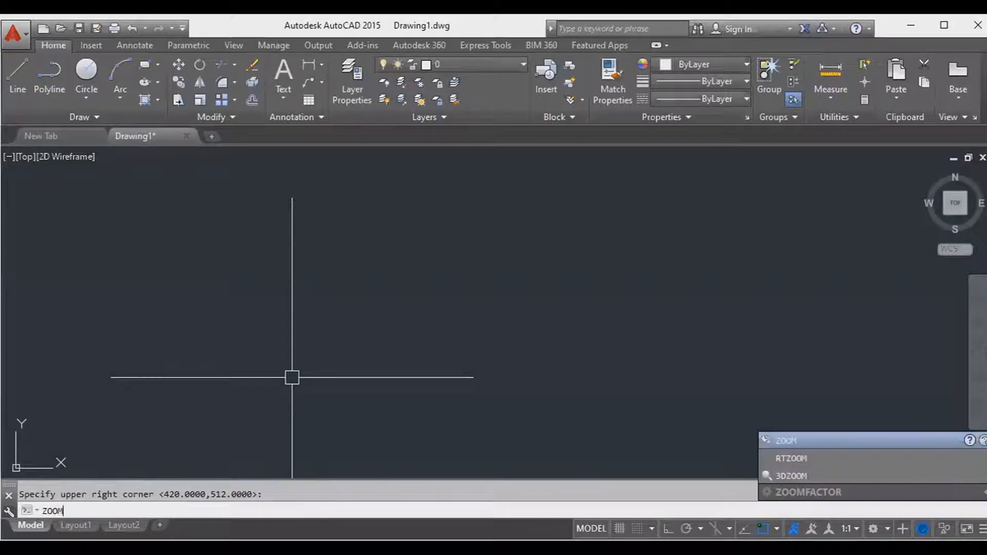
pyautogui.press('Return')
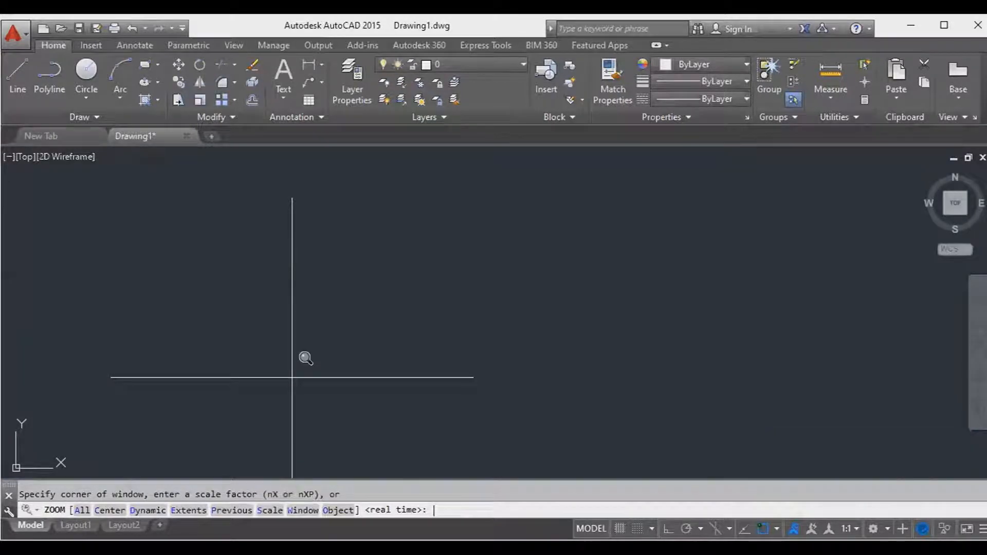
pyautogui.write('all')
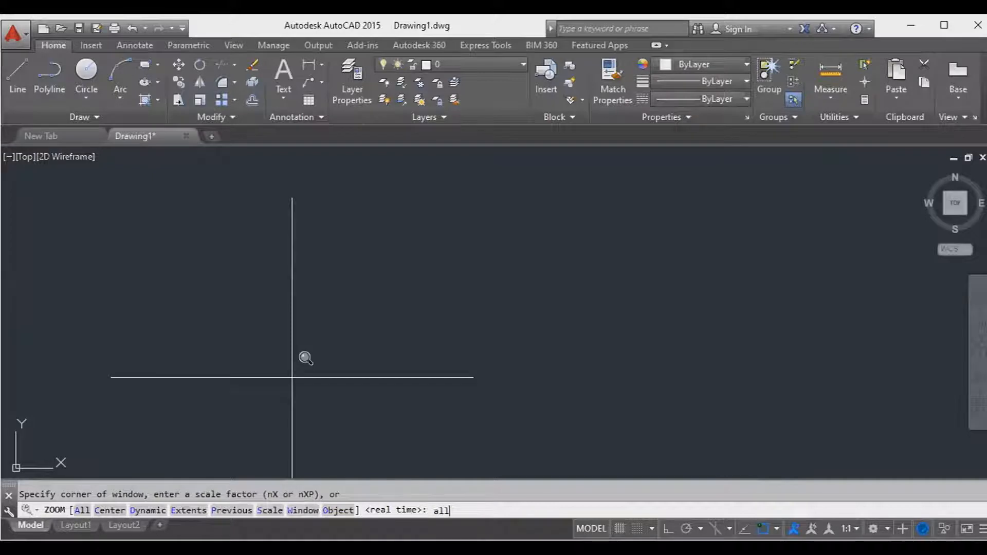
pyautogui.press('Return')
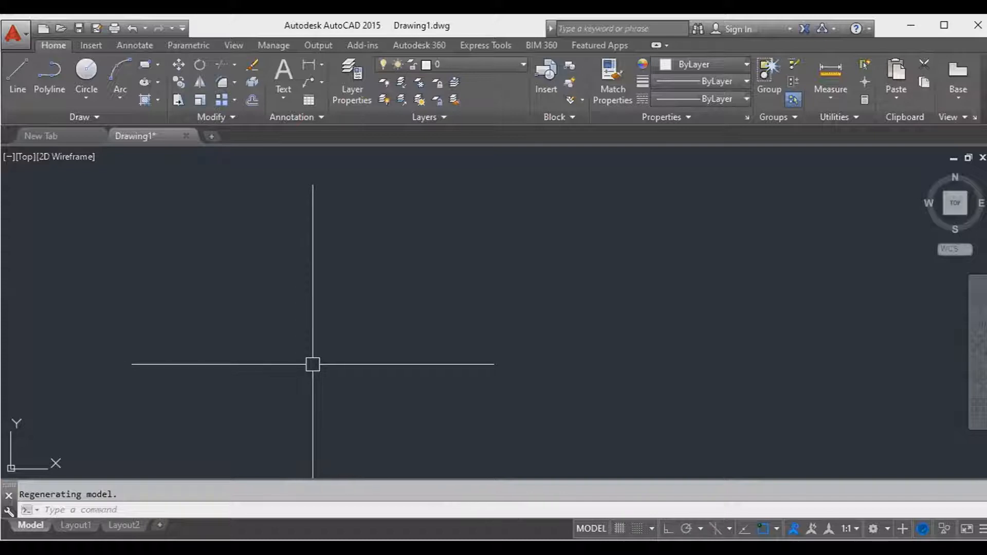
# Step: Draw a nearly square outline from four connected lines with Ortho on, running the left side past the bottom line
pyautogui.write('line')
pyautogui.press('Return')
pyautogui.click(346, 404)
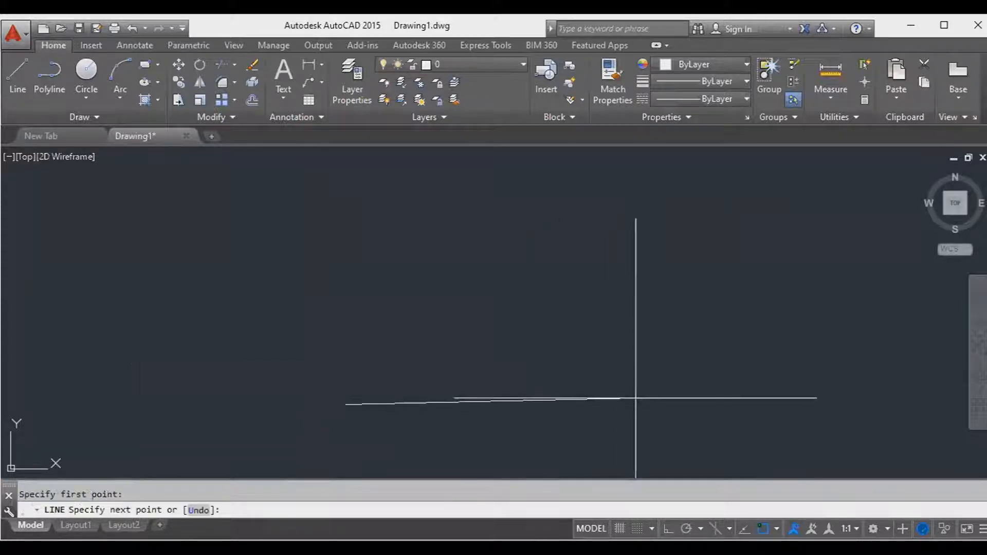
pyautogui.press('F8')
pyautogui.click(546, 432)
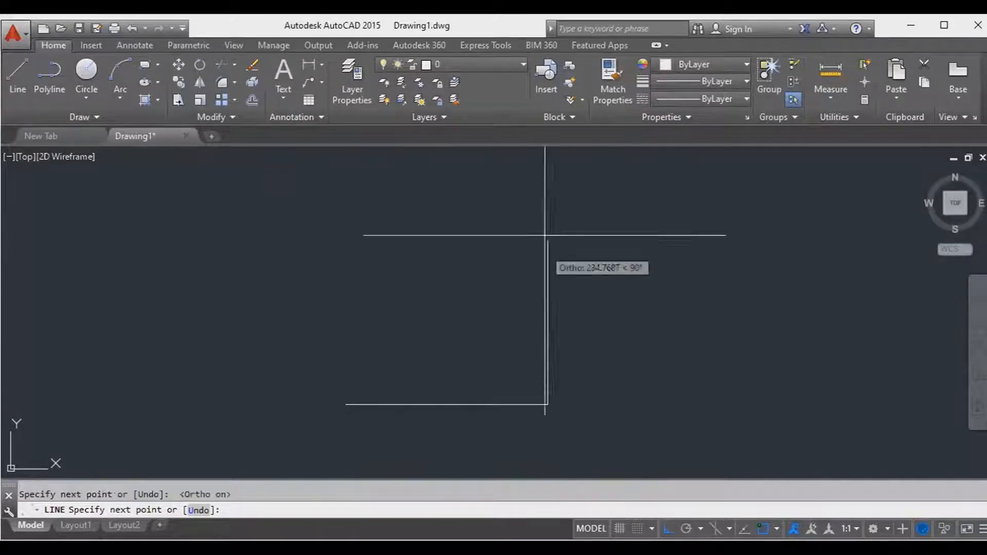
pyautogui.click(546, 183)
pyautogui.click(340, 183)
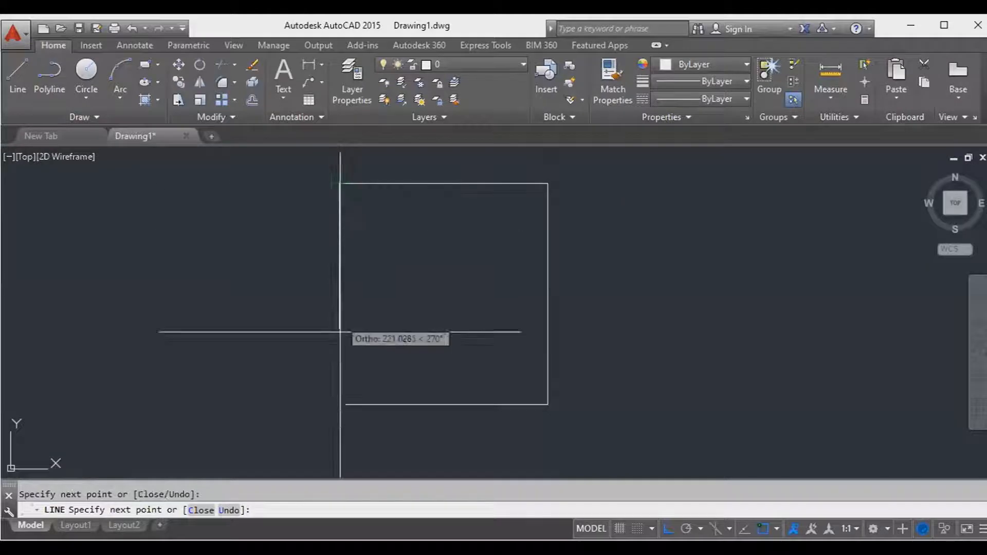
pyautogui.click(340, 425)
pyautogui.press('Escape')
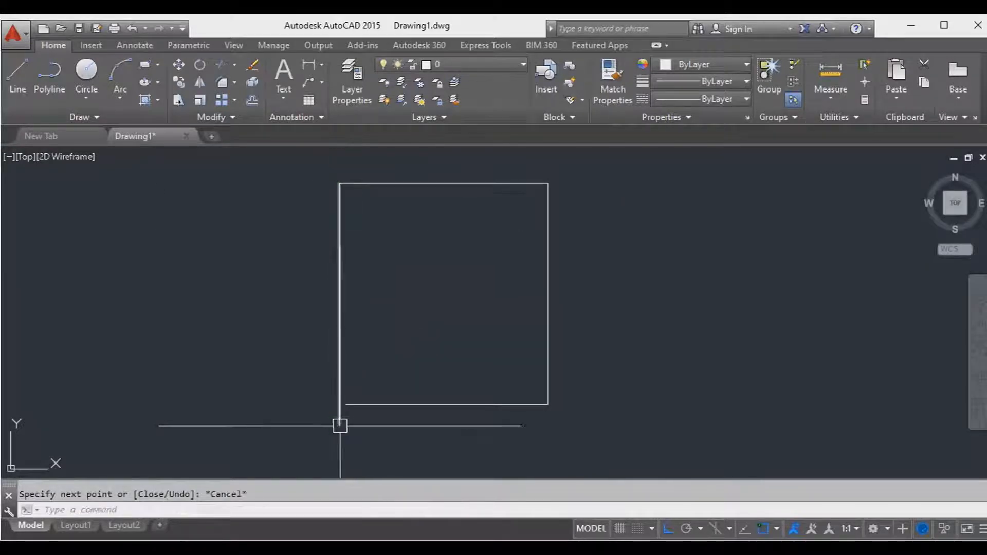
# Step: Stretch the left end of the outline's bottom line horizontally past the left vertical line
pyautogui.click(387, 404)
pyautogui.click(346, 404)
pyautogui.click(301, 404)
pyautogui.press('Escape')
# Step: Trim the overhanging ends of the bottom and left lines at the outline's lower-left corner
pyautogui.scroll(2, 347, 426)
pyautogui.write('tr')
pyautogui.press('Return')
pyautogui.click(392, 456)
pyautogui.click(225, 333)
pyautogui.press('Return')
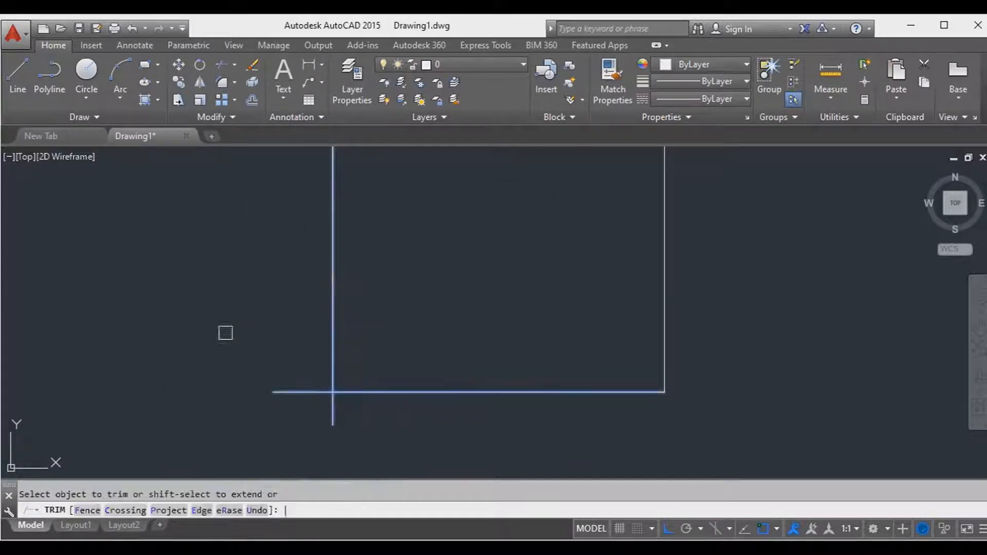
pyautogui.click(309, 392)
pyautogui.click(333, 418)
pyautogui.scroll(-5, 366, 418)
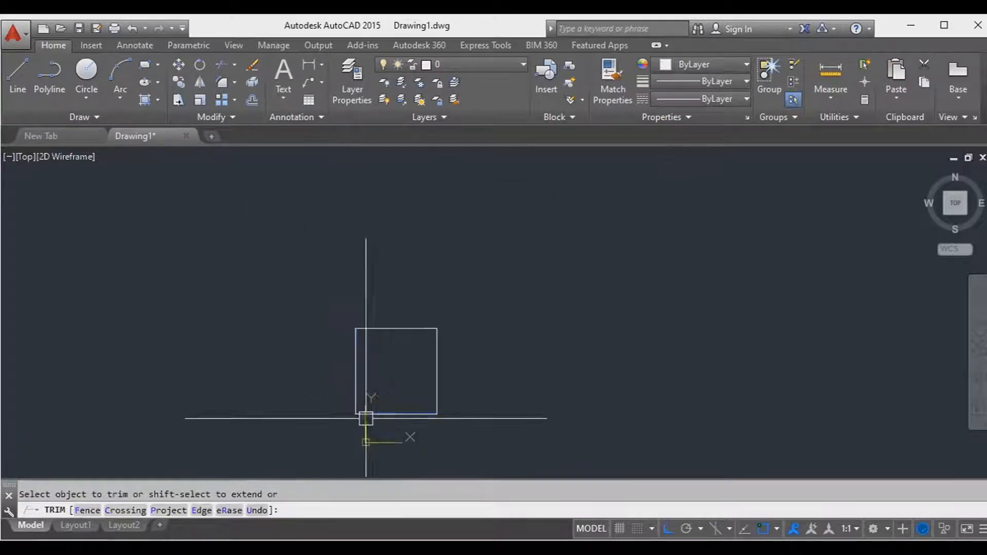
pyautogui.press('Escape')
# Step: Draw a small circle centred near the middle of the square outline
pyautogui.scroll(2, 404, 399)
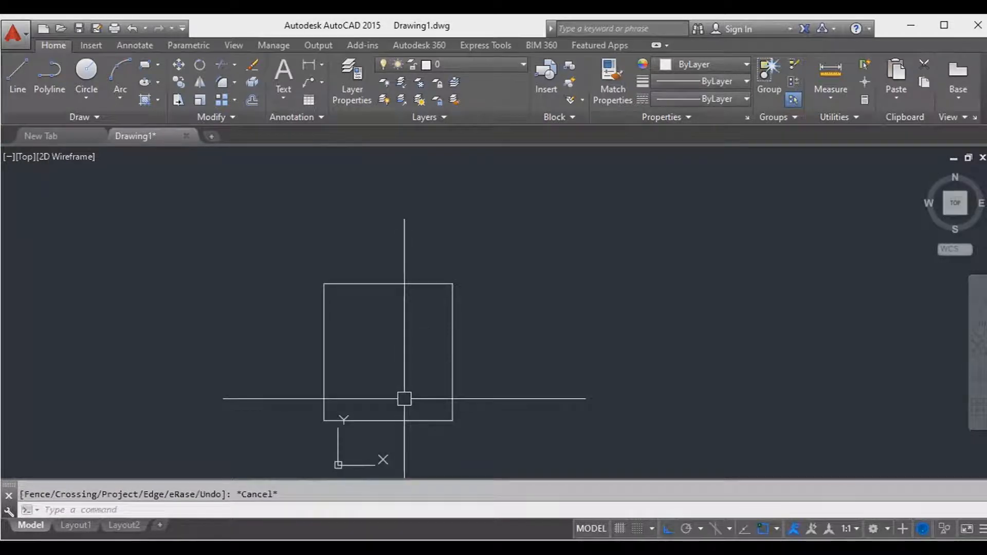
pyautogui.write('c')
pyautogui.press('Return')
pyautogui.click(389, 350)
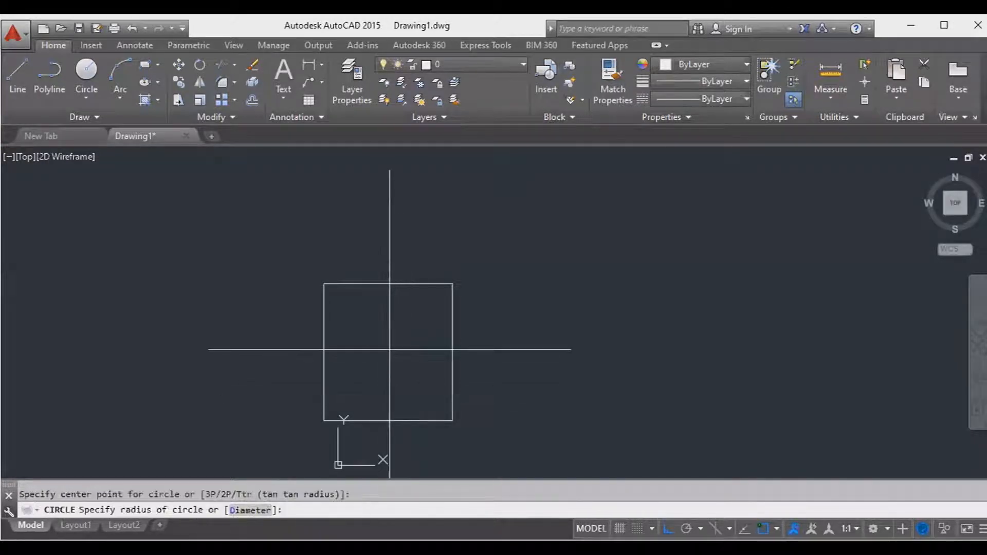
pyautogui.click(376, 375)
# Step: Draw a three-point arc inside the square, curving around the upper-left side of the circle
pyautogui.write('a')
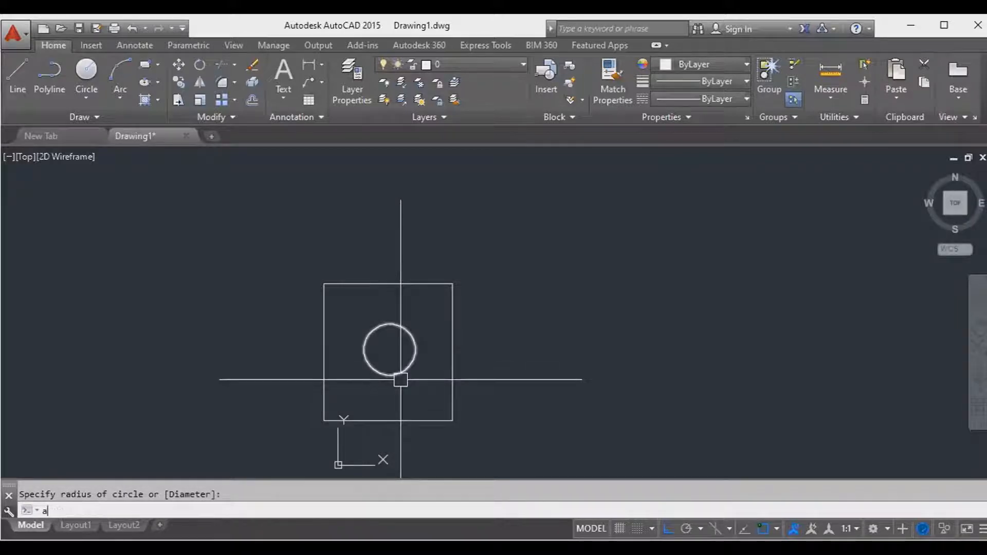
pyautogui.press('Return')
pyautogui.click(343, 383)
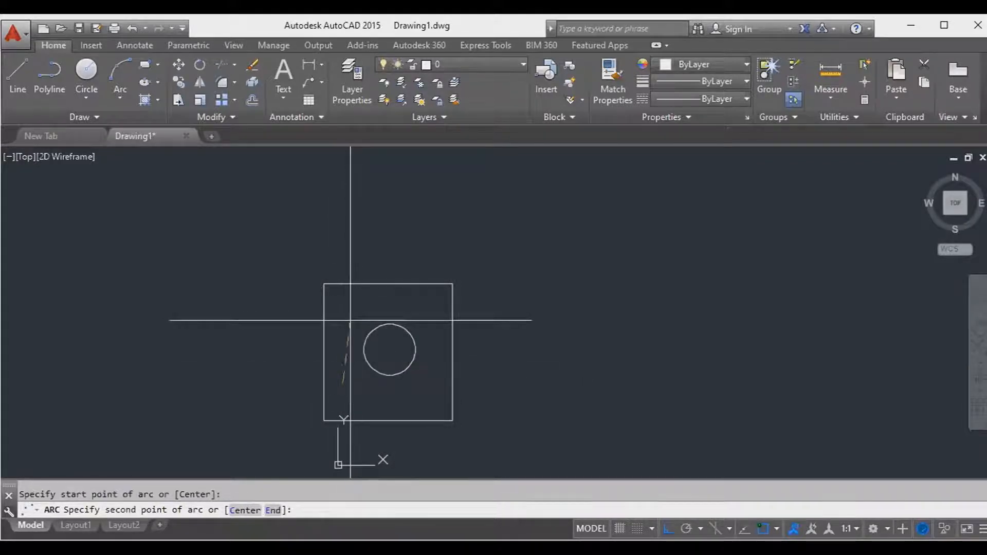
pyautogui.click(386, 310)
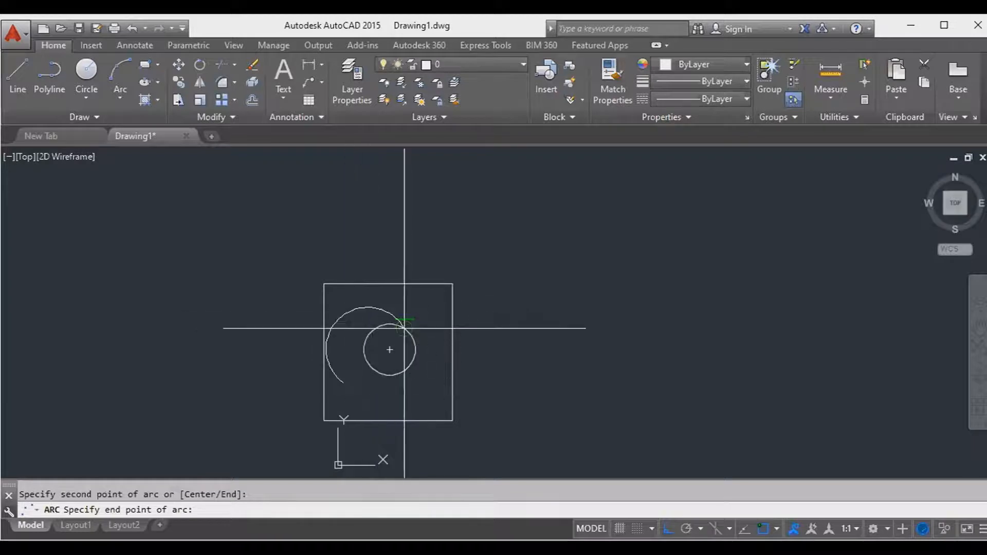
pyautogui.click(396, 305)
pyautogui.press('Escape')
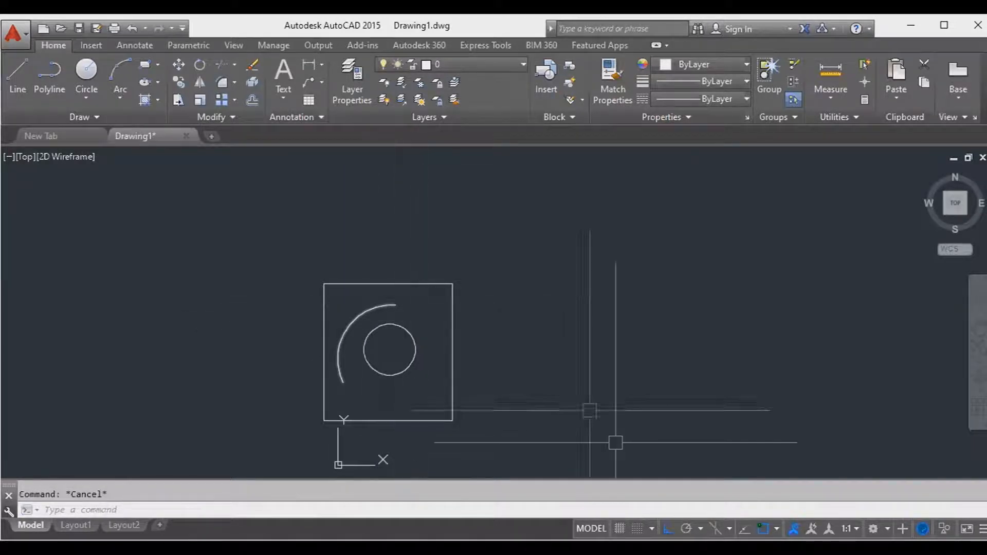
pyautogui.scroll(5, 571, 390)
pyautogui.moveTo(446, 391); pyautogui.dragTo(826, 410, button='middle')
pyautogui.scroll(-6, 509, 353)
pyautogui.moveTo(507, 293); pyautogui.dragTo(515, 322, button='middle')
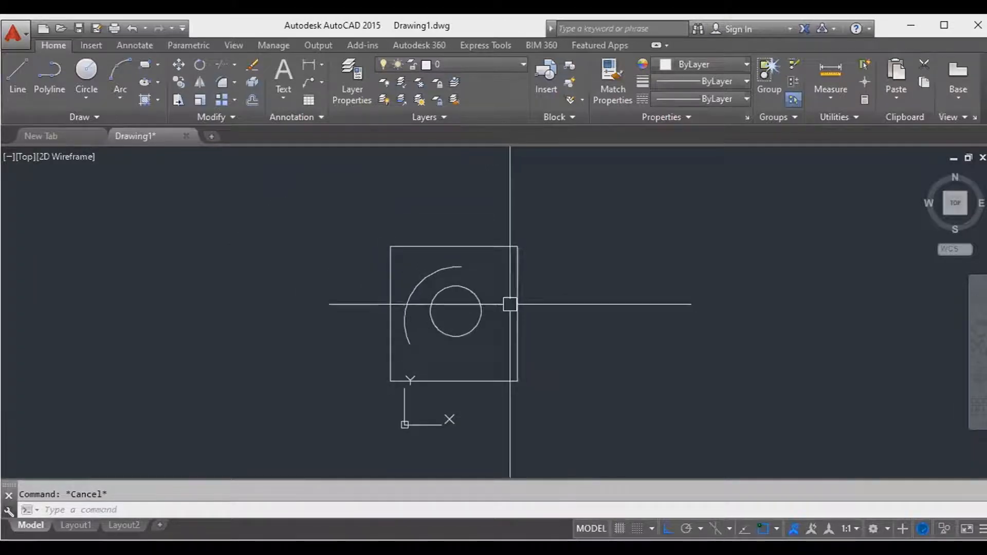
pyautogui.scroll(2, 510, 304)
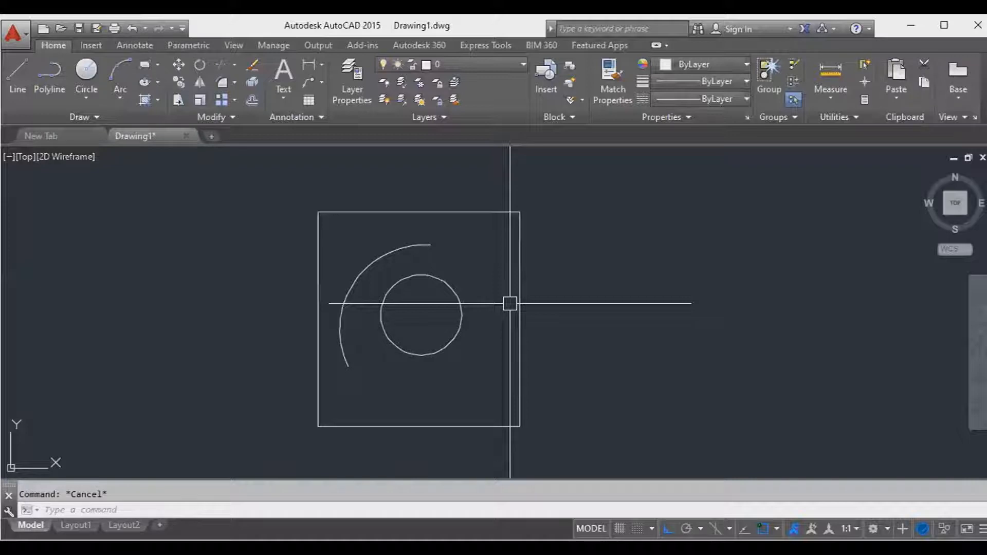
pyautogui.write('move')
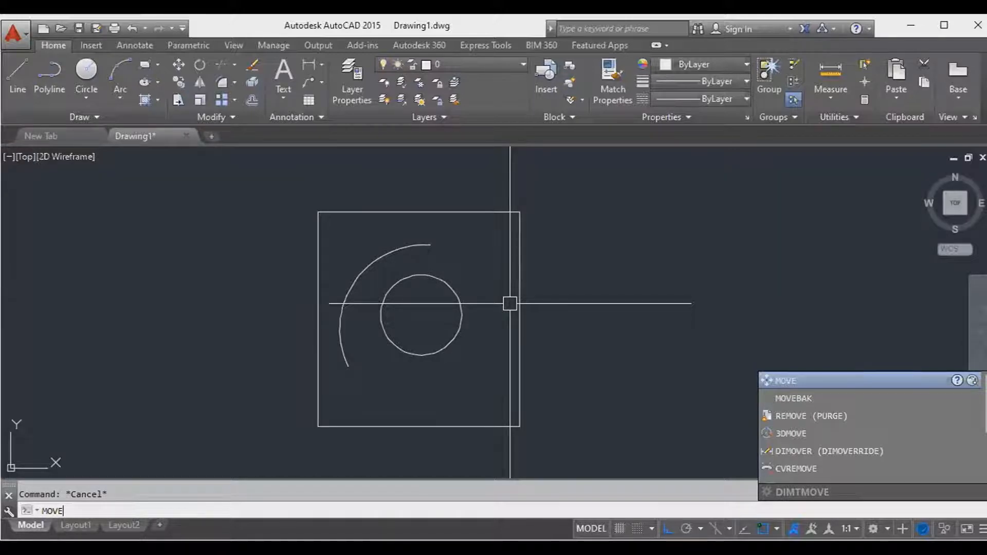
pyautogui.press('Return')
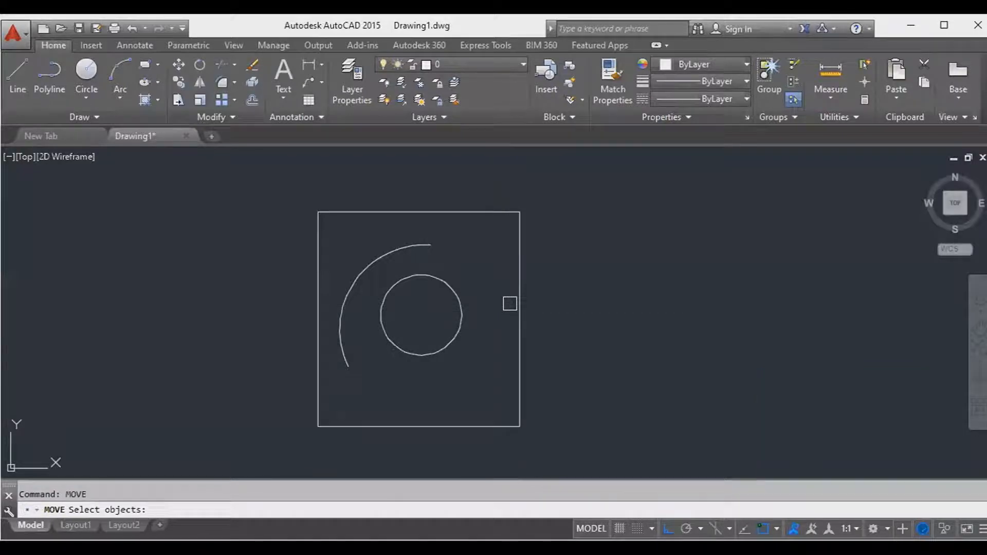
pyautogui.click(86, 508)
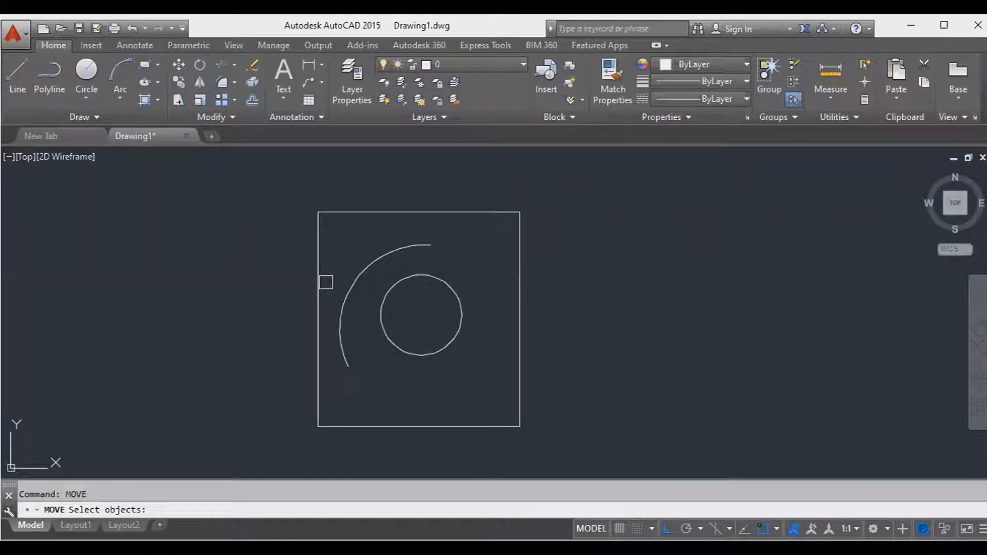
pyautogui.click(425, 277)
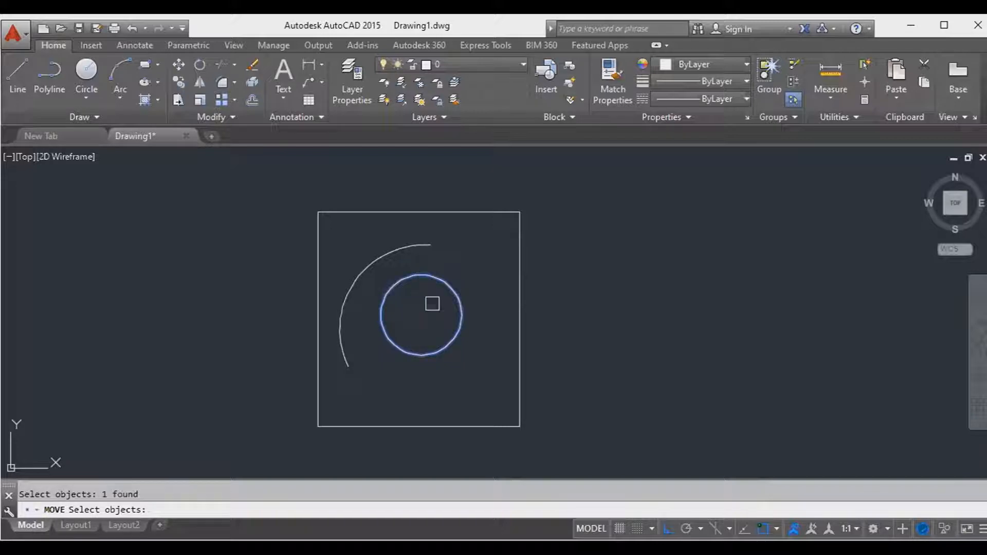
pyautogui.press('Return')
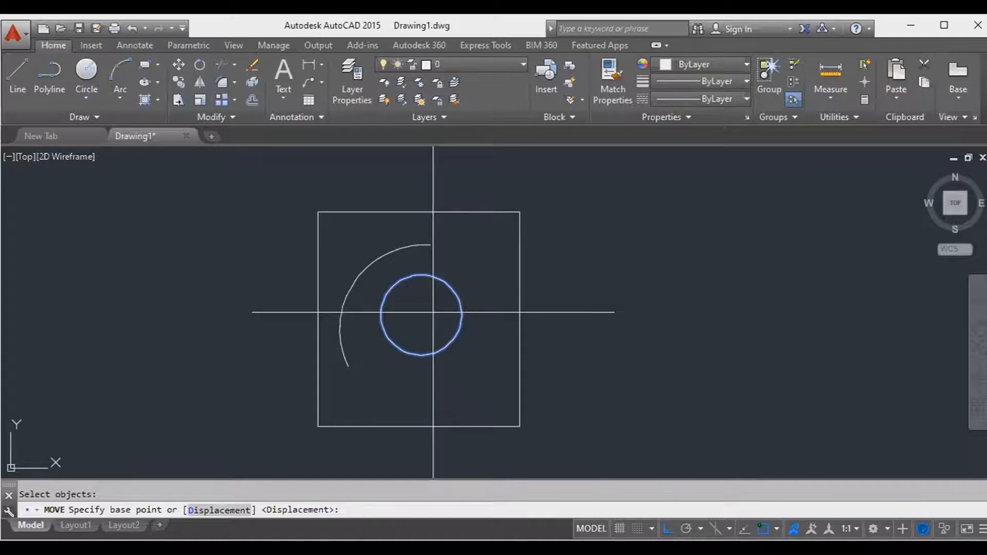
pyautogui.click(67, 512)
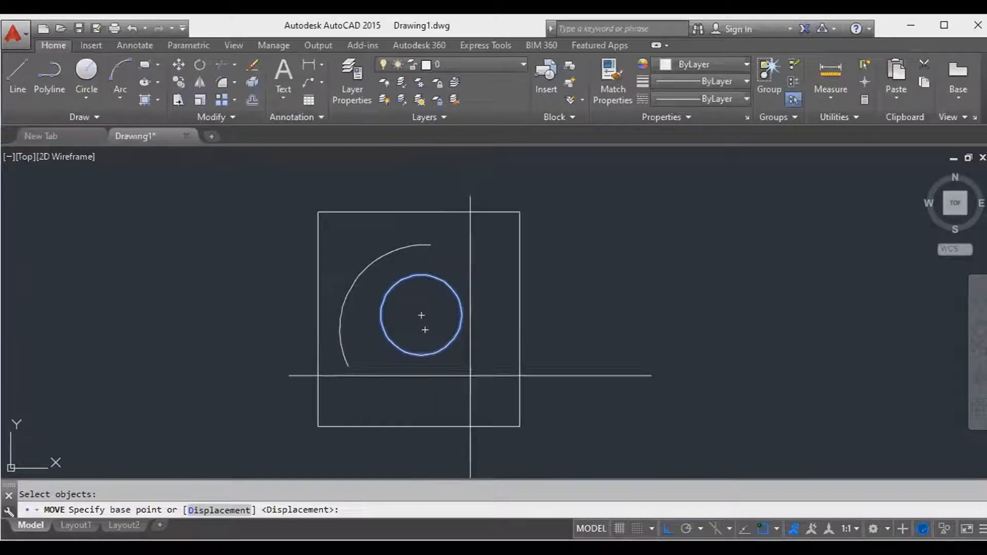
pyautogui.press('Escape')
# Step: Move the circle by its centre horizontally to the right, out of the square and clear of its right edge
pyautogui.write('MOVE')
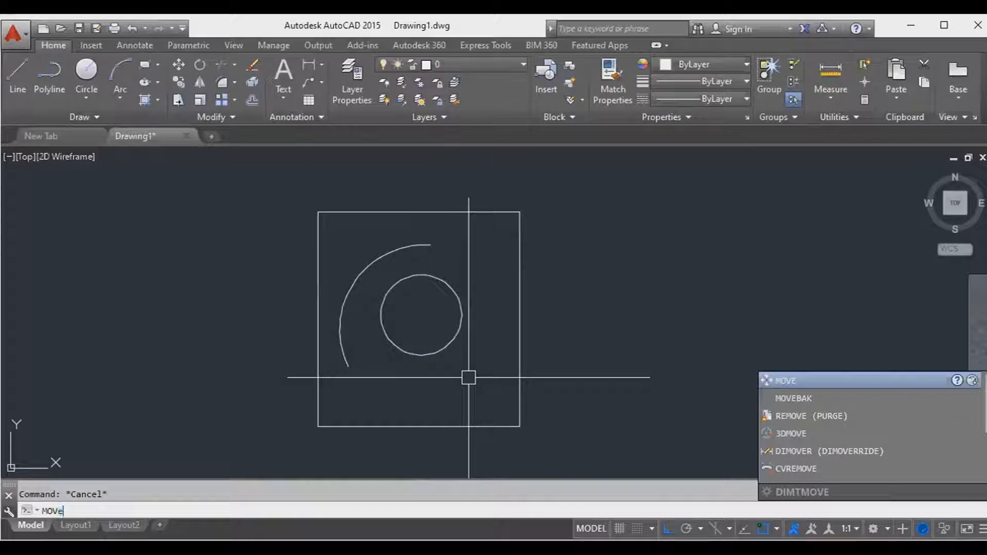
pyautogui.press('Return')
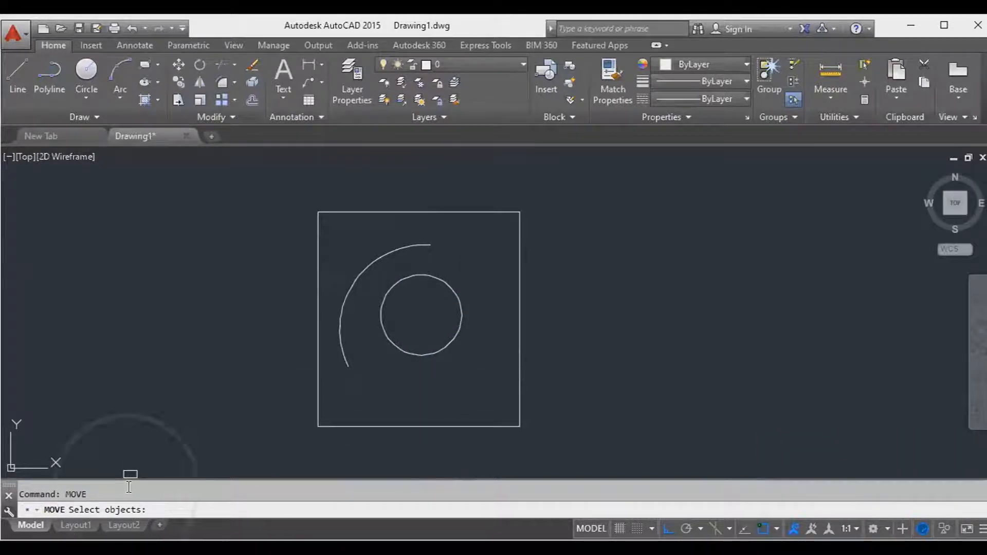
pyautogui.click(433, 358)
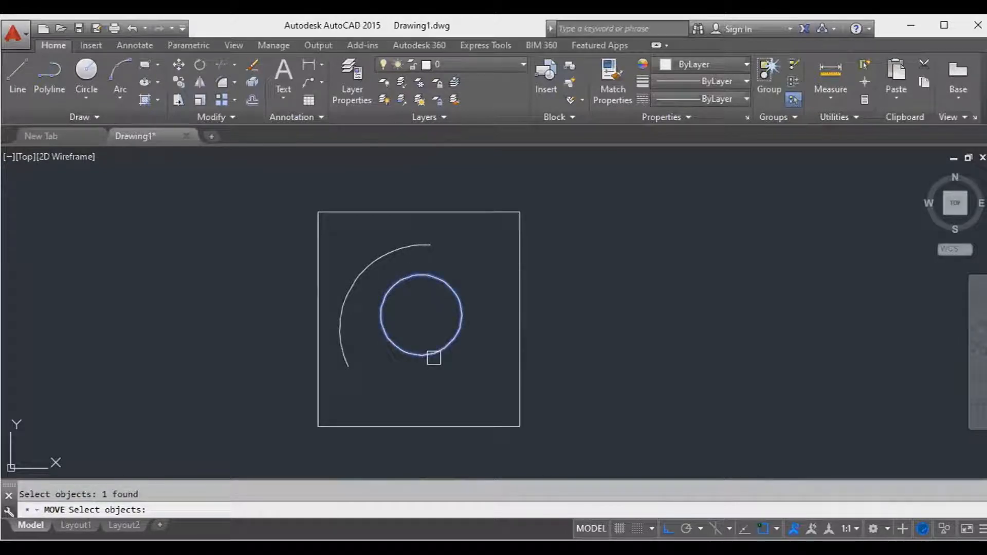
pyautogui.press('Return')
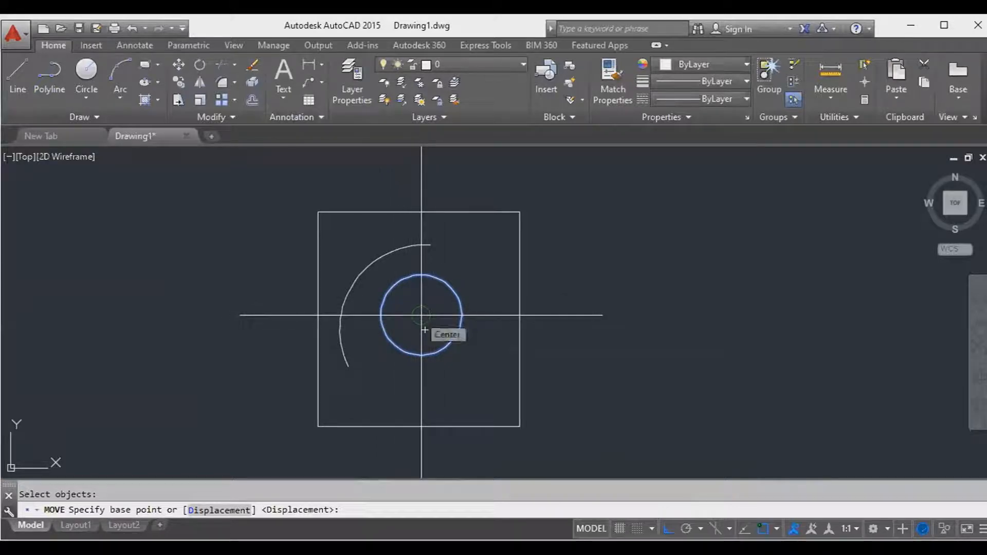
pyautogui.click(423, 329)
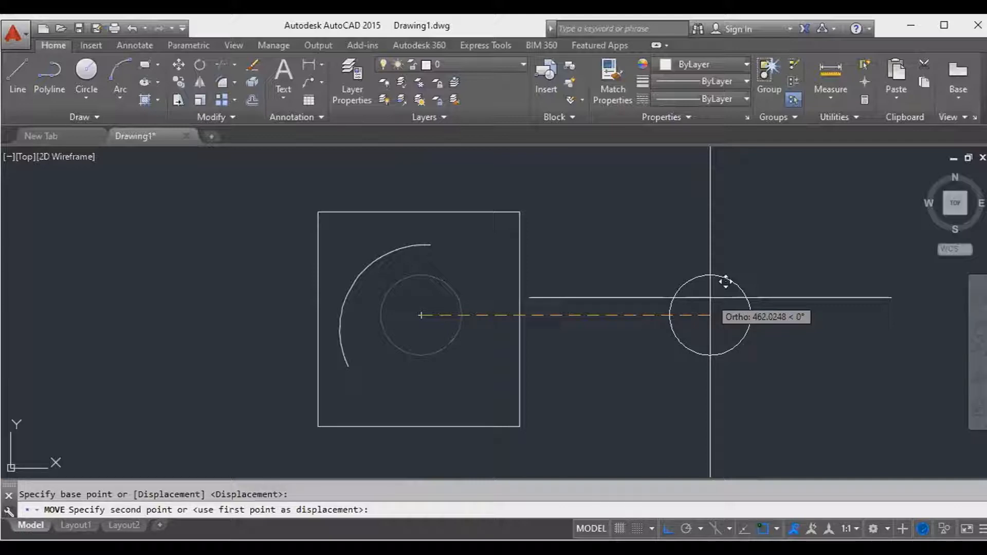
pyautogui.click(646, 329)
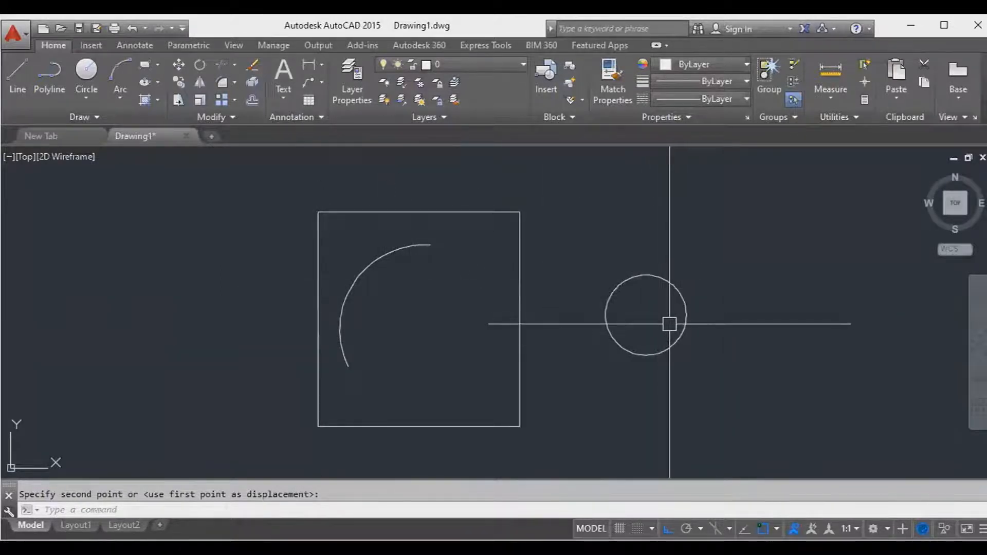
pyautogui.moveTo(671, 324); pyautogui.dragTo(521, 320, button='middle')
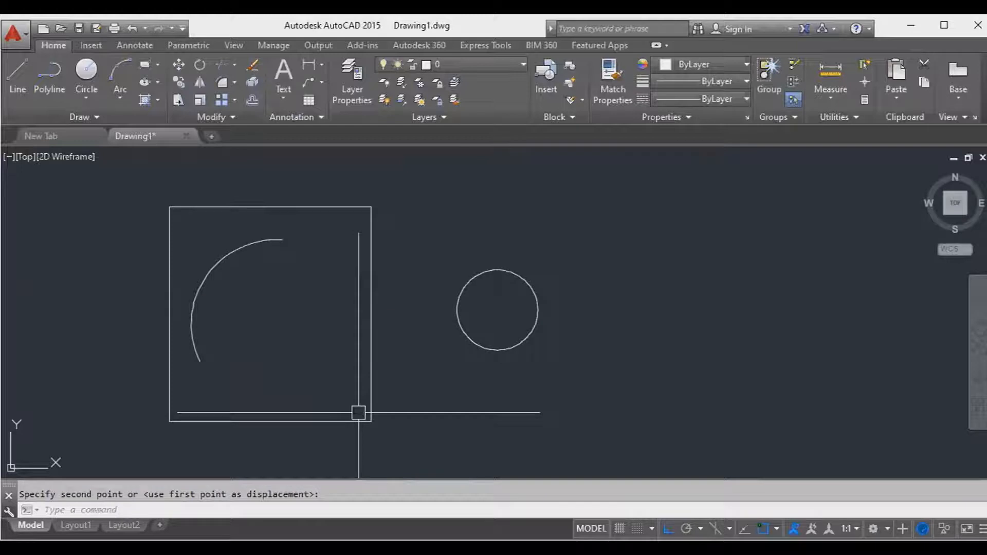
# Step: Move the square's four lines 300 units horizontally to the right, using its lower-left corner as base point
pyautogui.write('MOve')
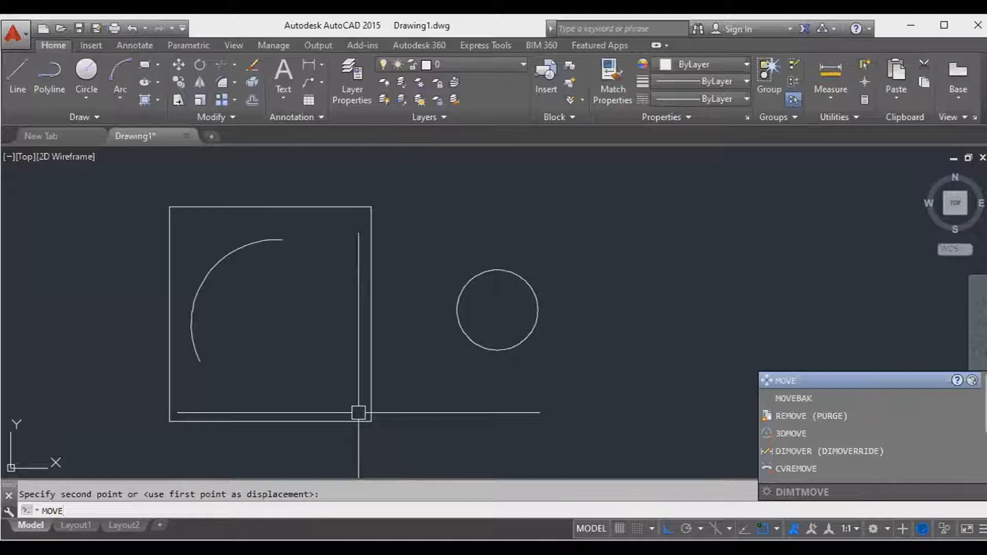
pyautogui.press('Return')
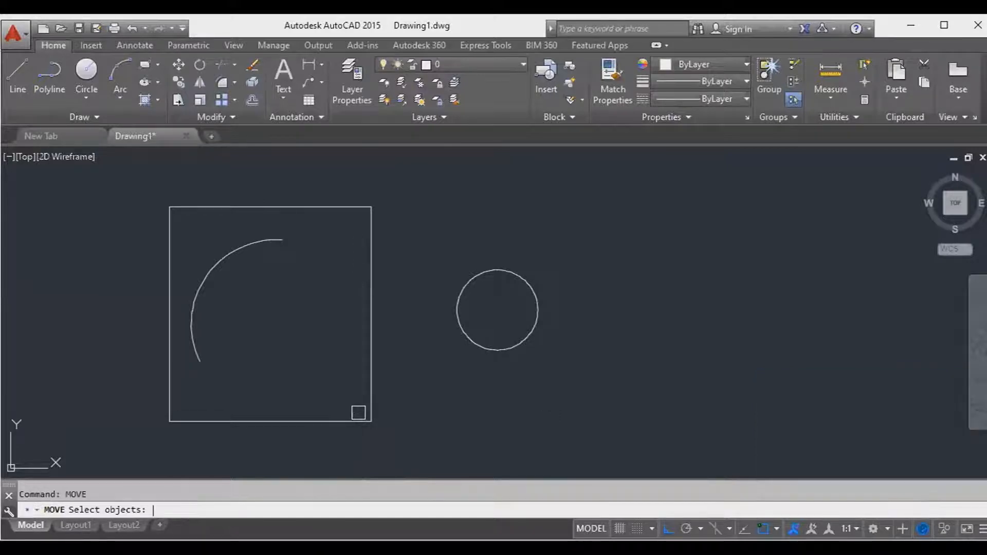
pyautogui.click(369, 317)
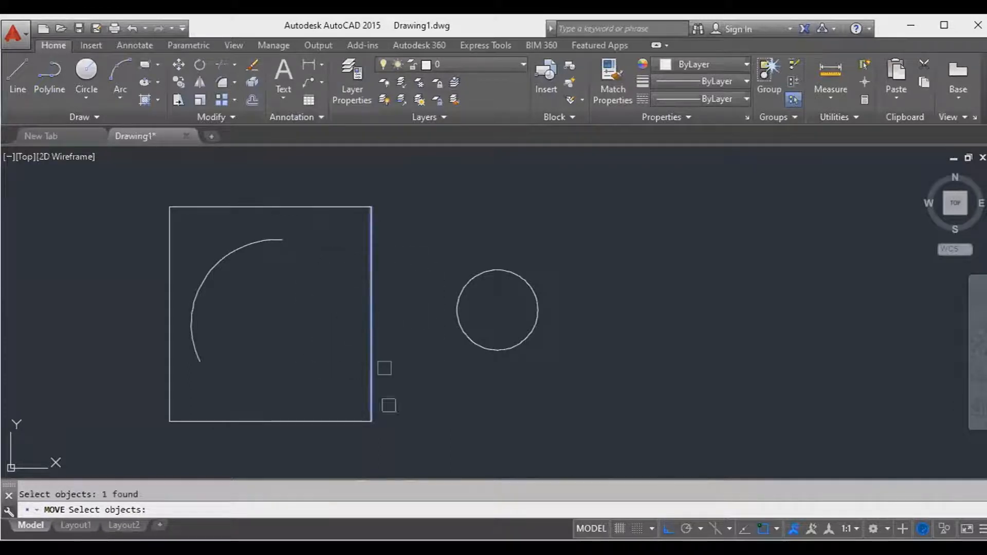
pyautogui.click(392, 448)
pyautogui.click(338, 389)
pyautogui.click(201, 394)
pyautogui.click(159, 368)
pyautogui.click(305, 191)
pyautogui.click(327, 212)
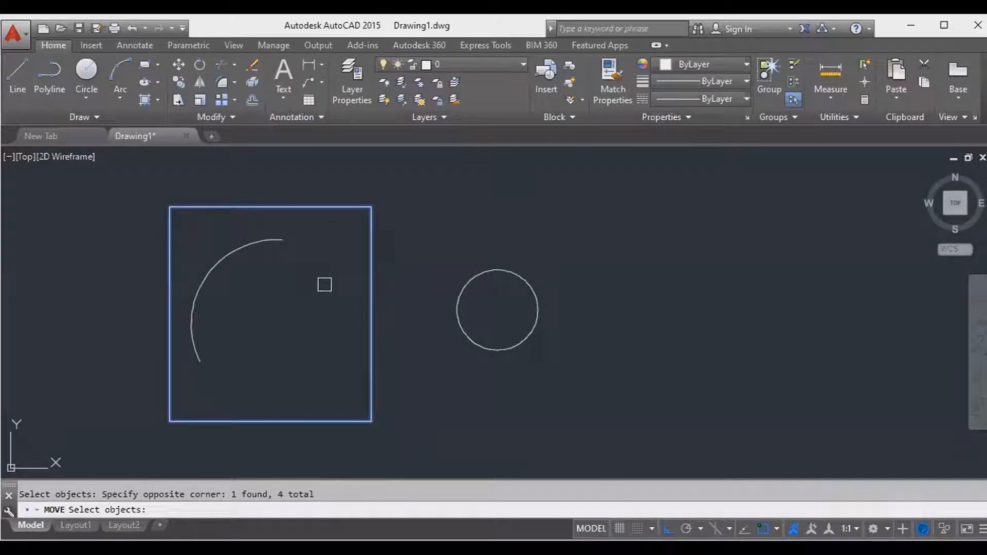
pyautogui.press('Return')
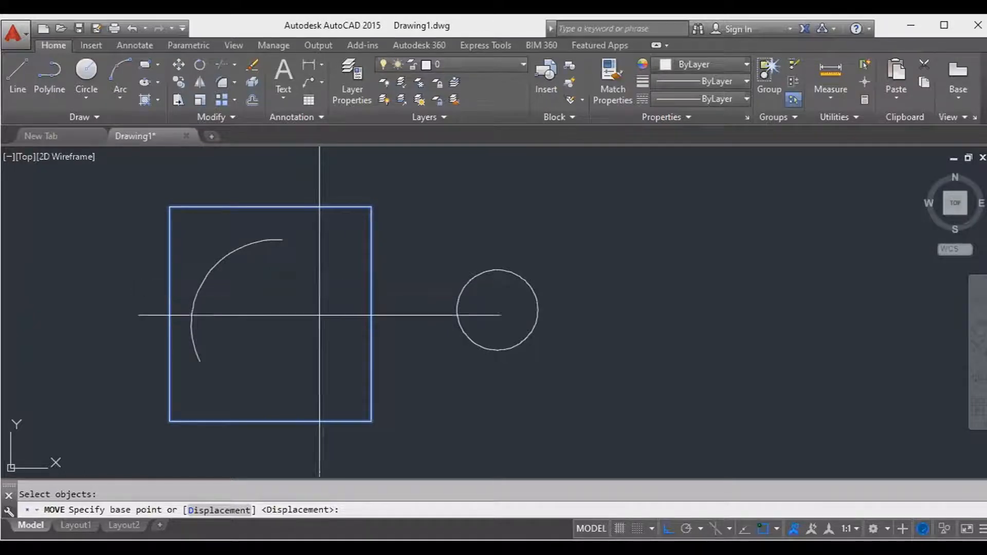
pyautogui.click(169, 422)
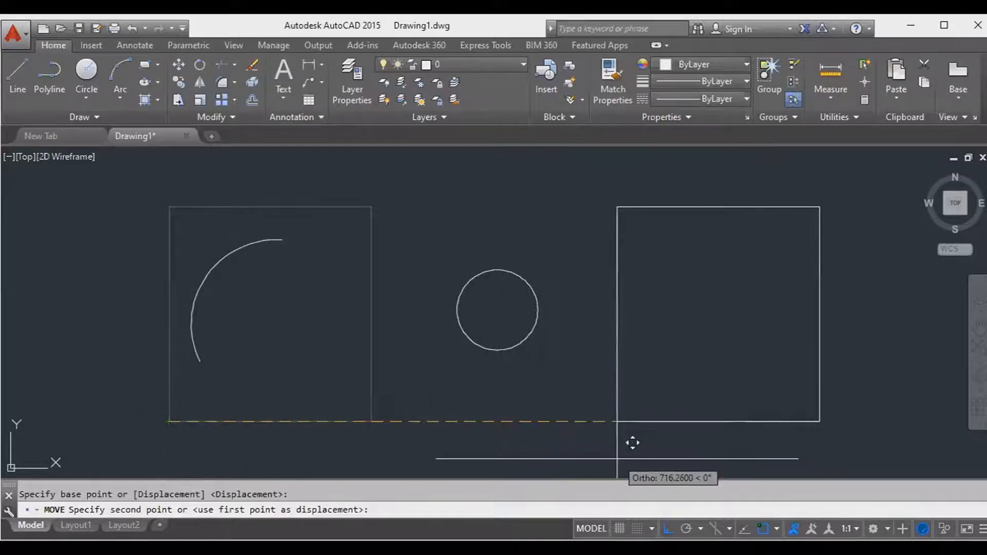
pyautogui.write('300')
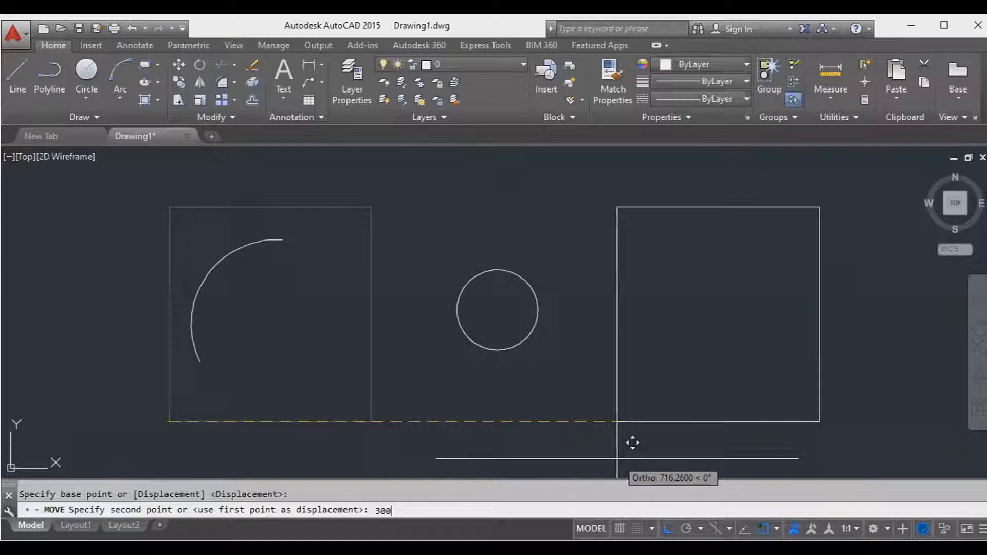
pyautogui.press('Return')
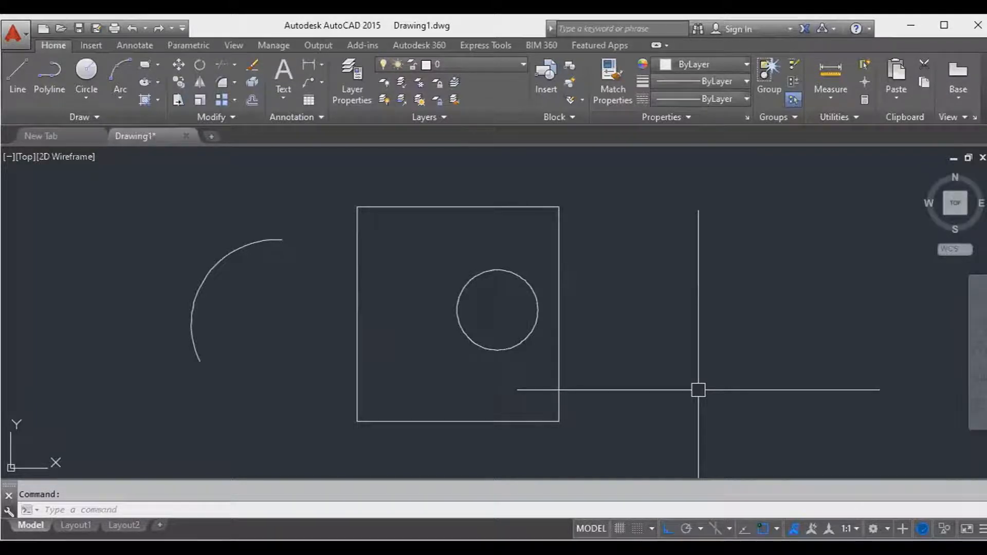
pyautogui.moveTo(654, 375); pyautogui.dragTo(642, 373, button='middle')
pyautogui.scroll(-2, 536, 362)
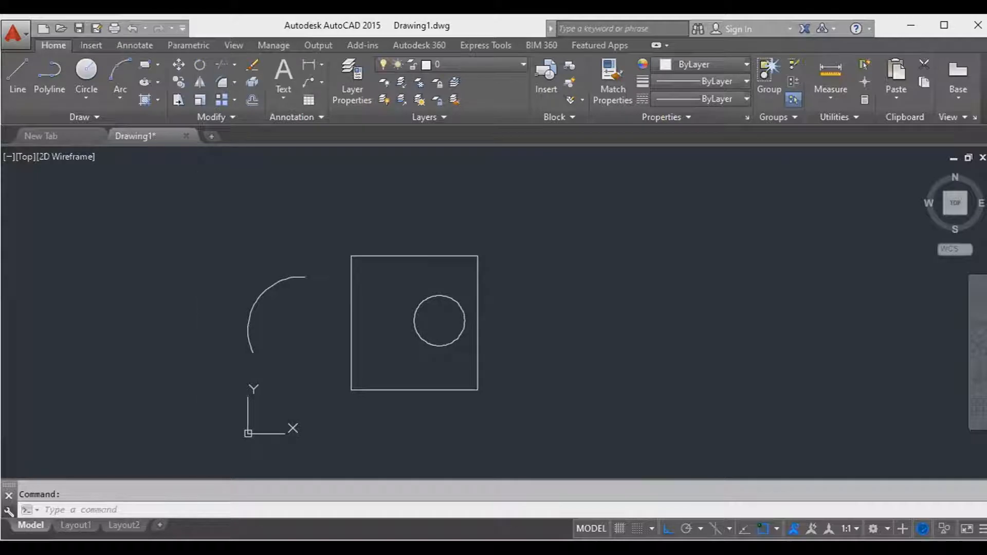
pyautogui.click(846, 224)
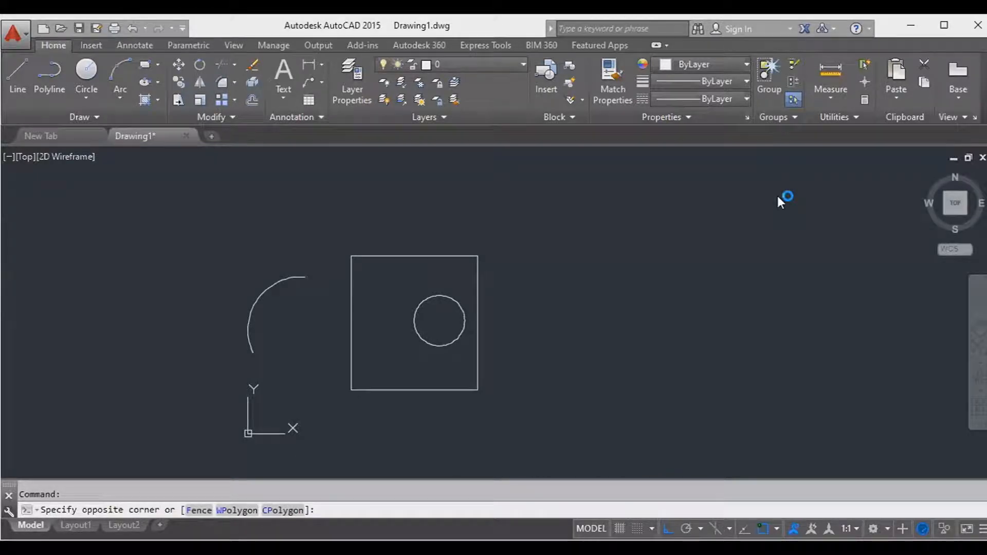
pyautogui.press('Escape')
pyautogui.scroll(2, 514, 327)
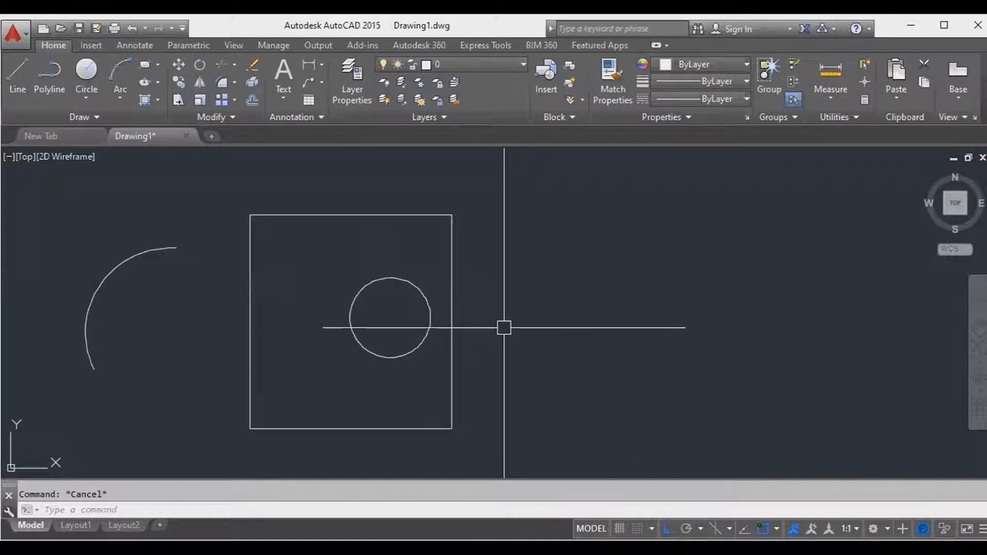
pyautogui.moveTo(597, 342); pyautogui.dragTo(584, 341, button='middle')
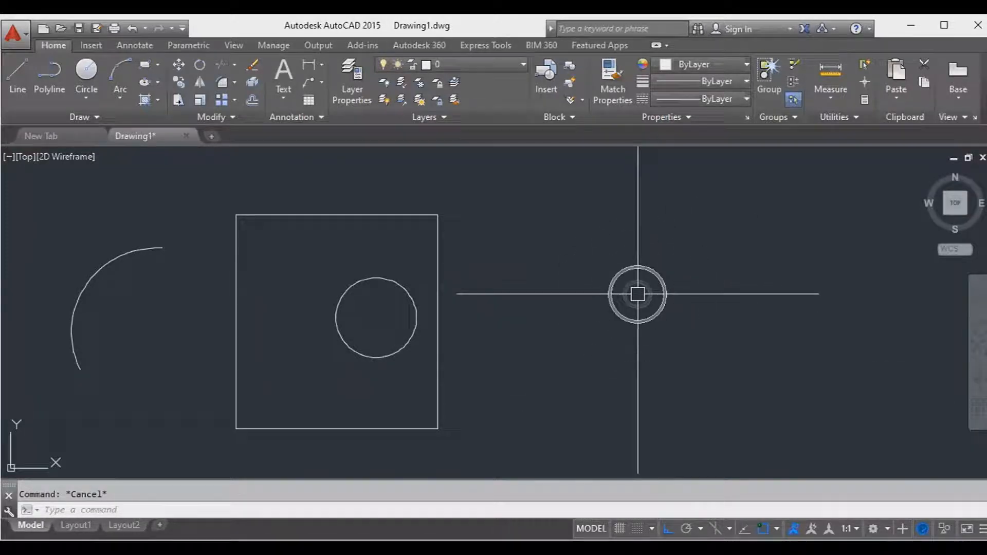
# Step: Demonstrate a left-to-right window selection box over the empty area to the right of the square
pyautogui.click(590, 326)
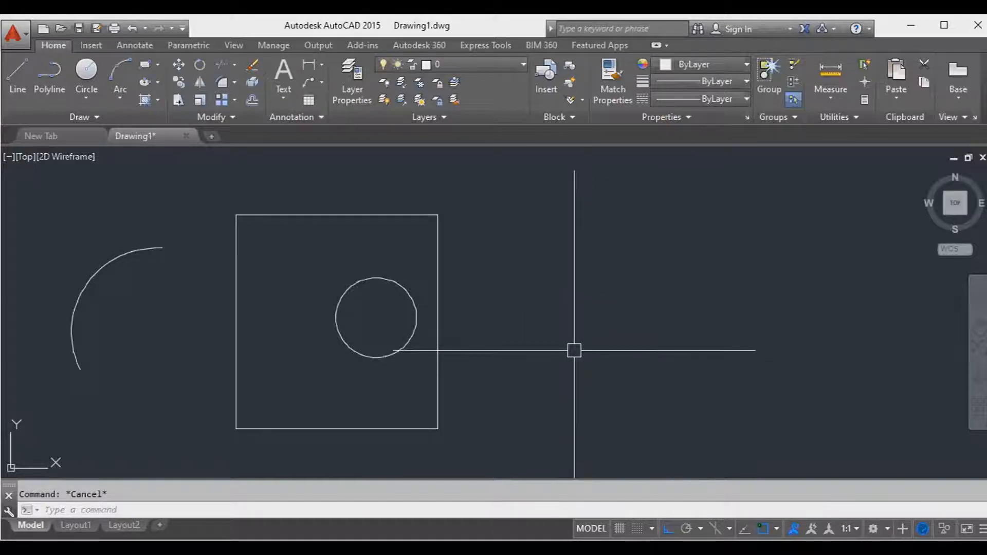
pyautogui.click(586, 342)
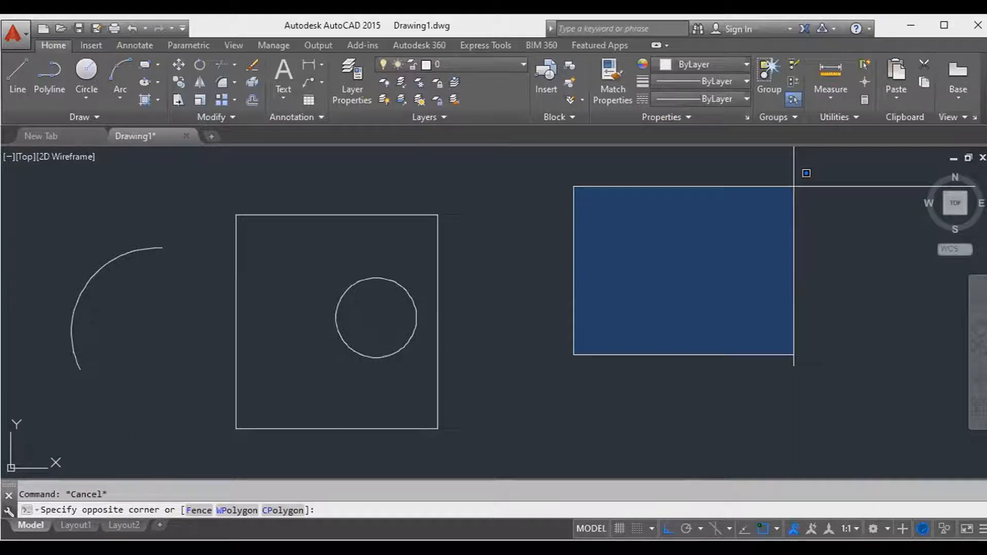
pyautogui.press('Escape')
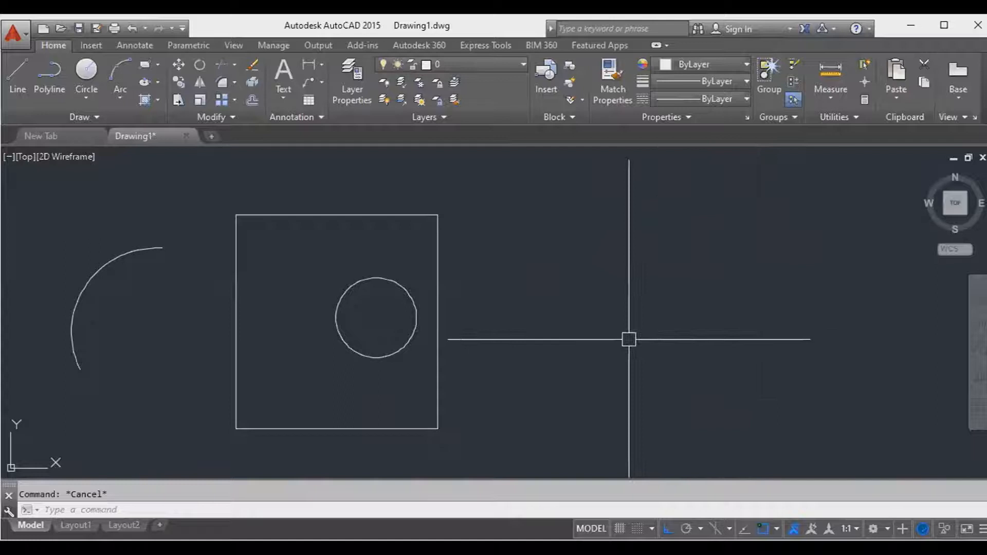
pyautogui.moveTo(357, 216)
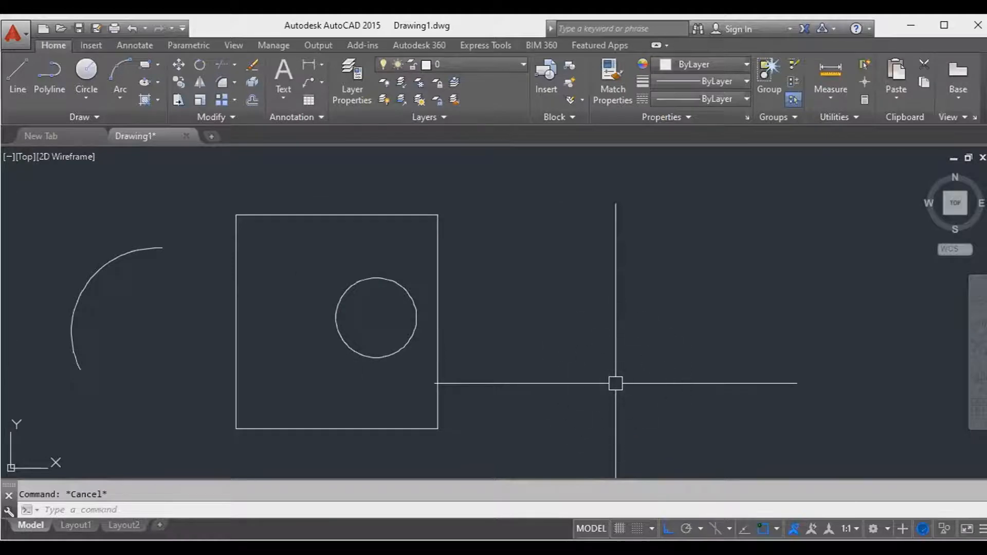
pyautogui.click(603, 374)
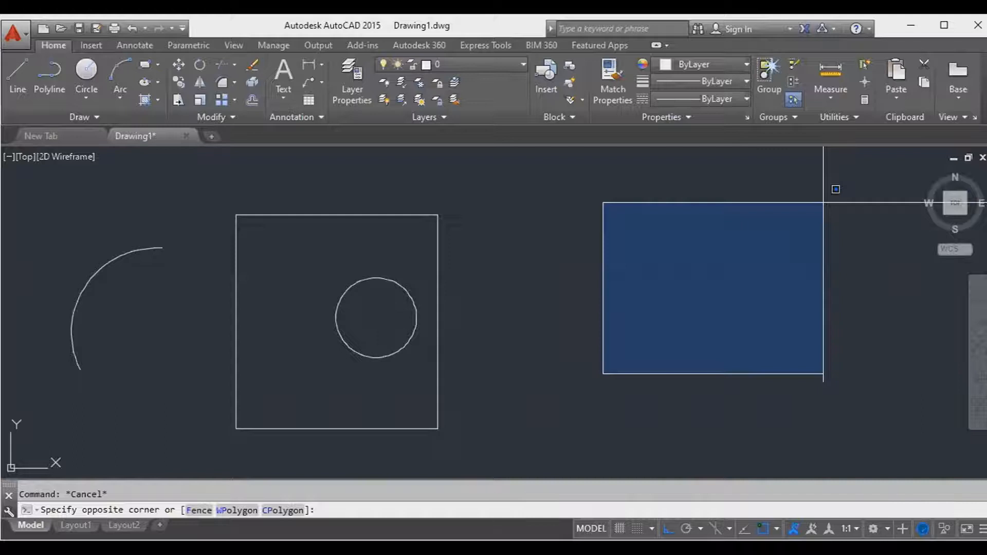
pyautogui.click(838, 193)
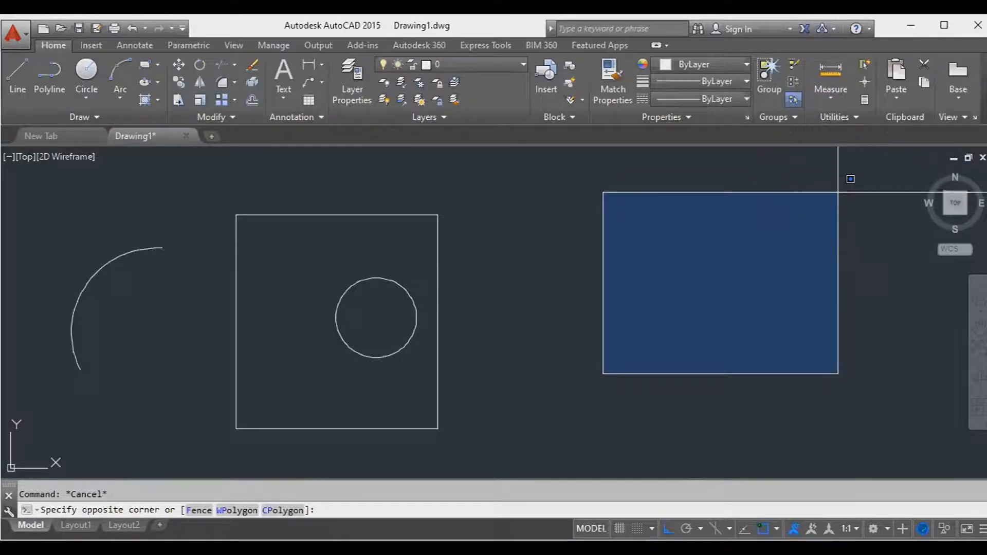
pyautogui.click(836, 189)
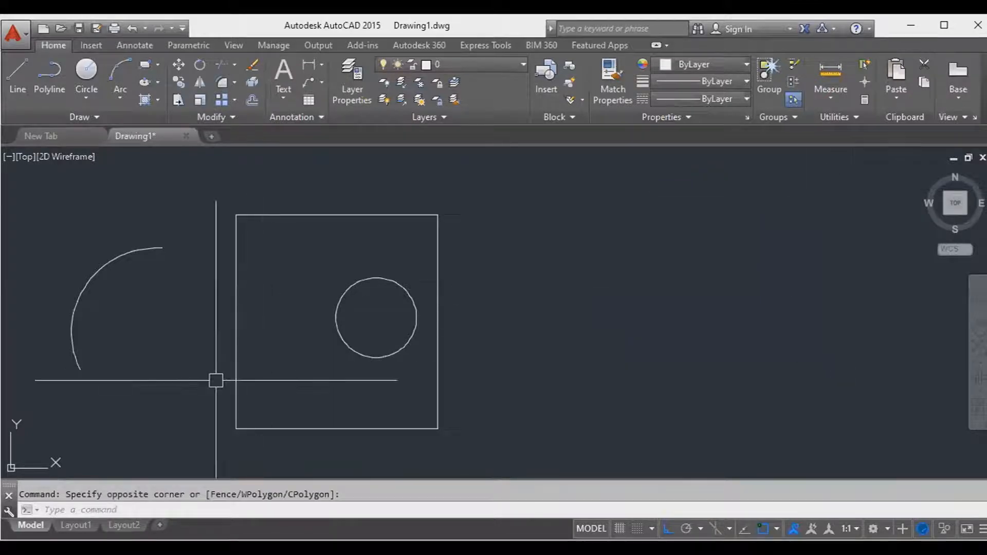
# Step: Select only the circle with a left-to-right window that cuts across the square's sides, and clear the selection
pyautogui.click(212, 398)
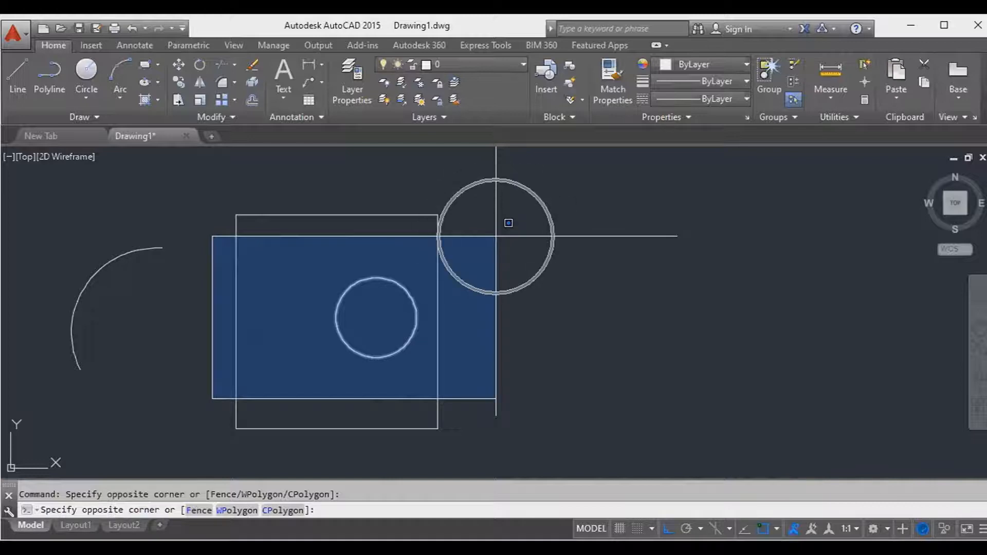
pyautogui.click(496, 236)
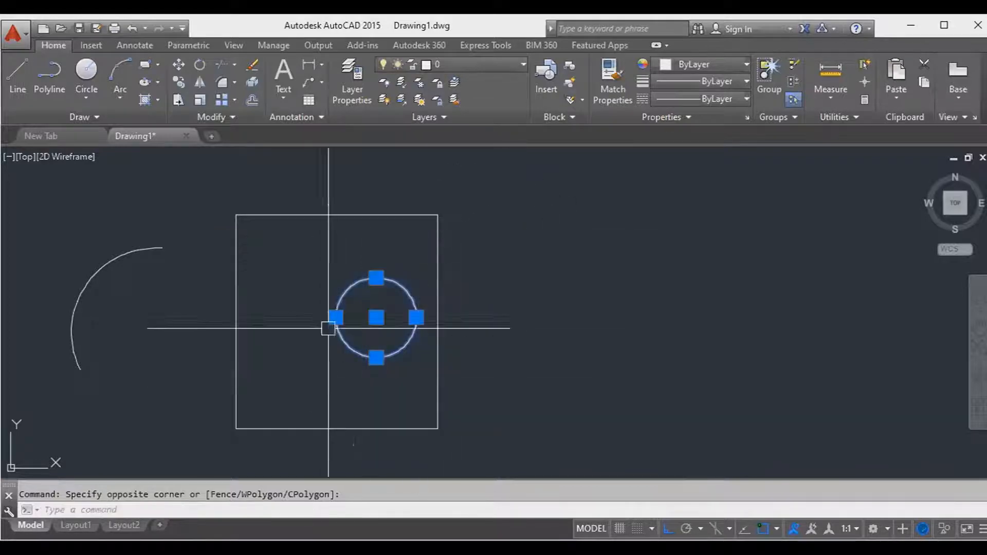
pyautogui.click(193, 393)
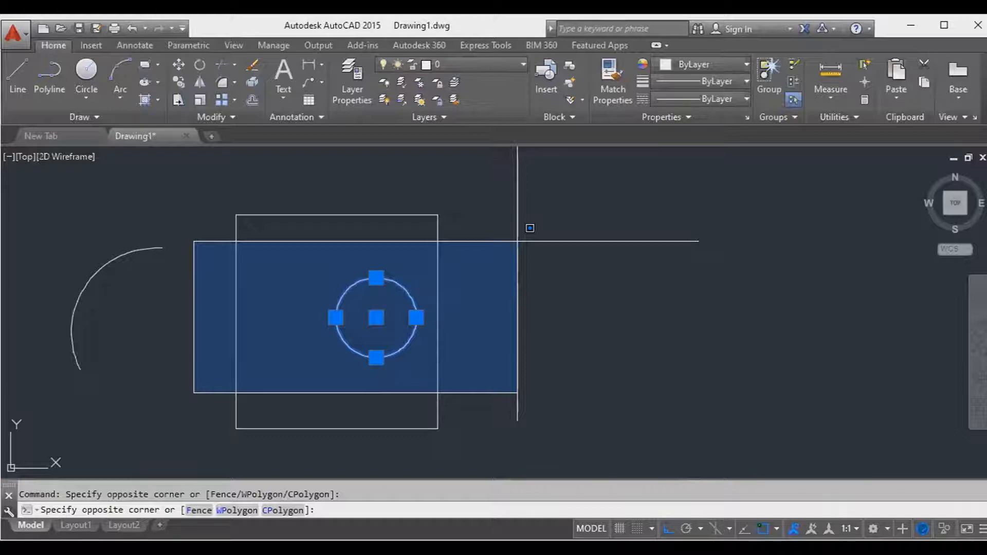
pyautogui.press('Escape')
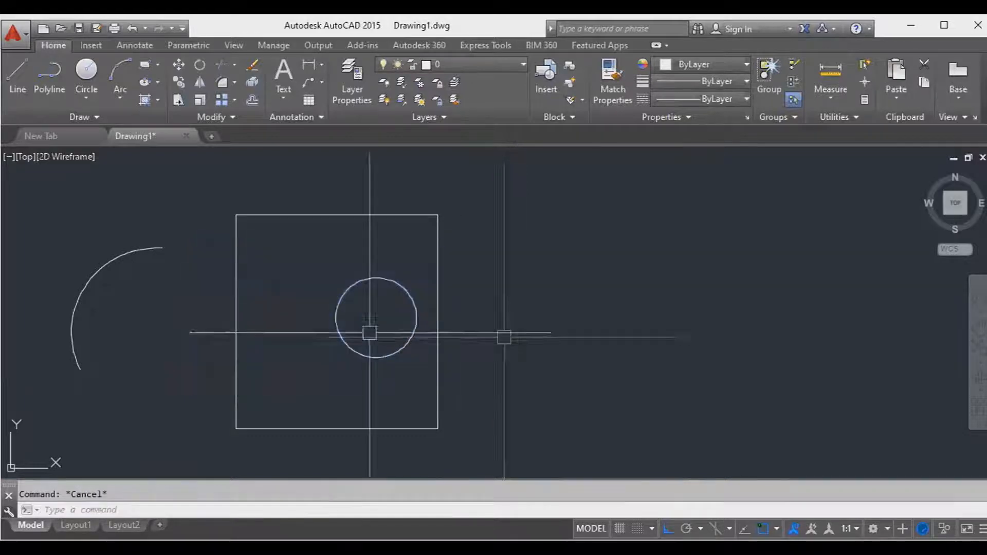
# Step: Demonstrate right-to-left crossing selection boxes over the empty area to the right of the square
pyautogui.press('ctrl')
pyautogui.click(816, 356)
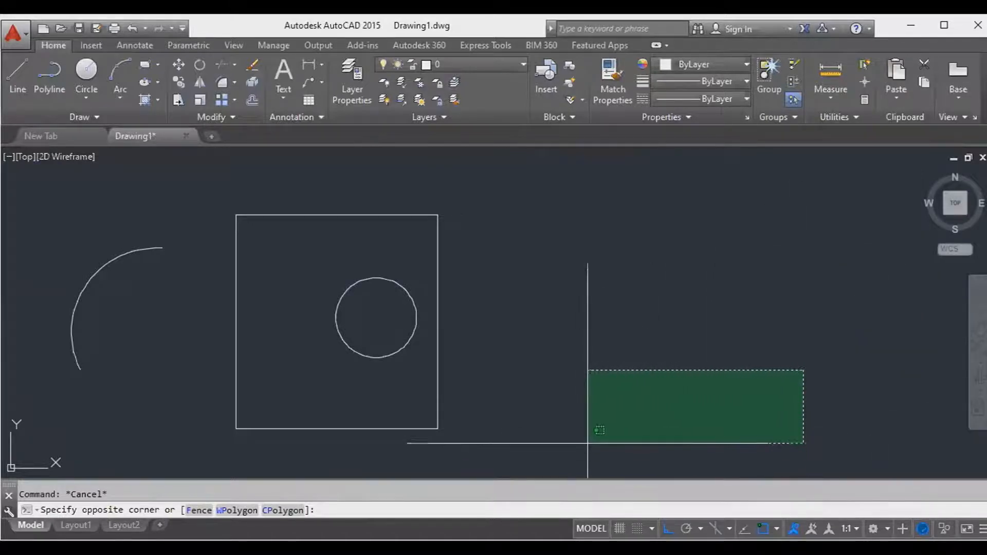
pyautogui.scroll(-2, 589, 451)
pyautogui.moveTo(590, 451); pyautogui.dragTo(577, 246, button='middle')
pyautogui.moveTo(559, 315); pyautogui.dragTo(561, 341, button='middle')
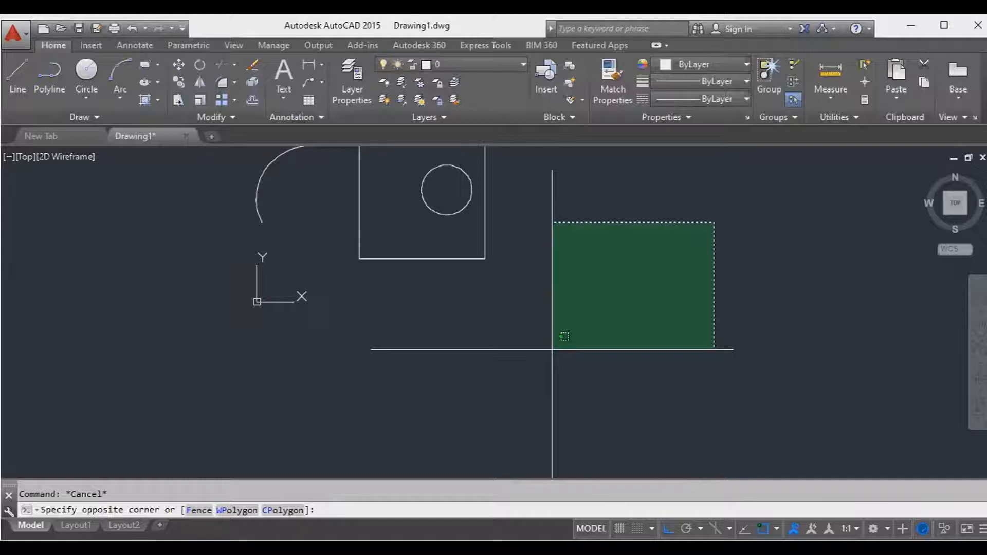
pyautogui.scroll(-2, 564, 336)
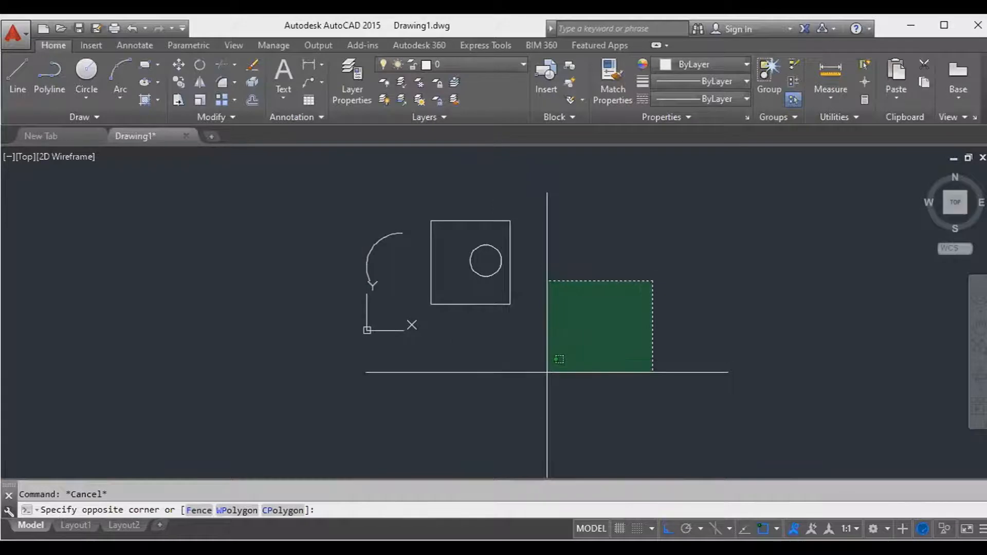
pyautogui.click(534, 389)
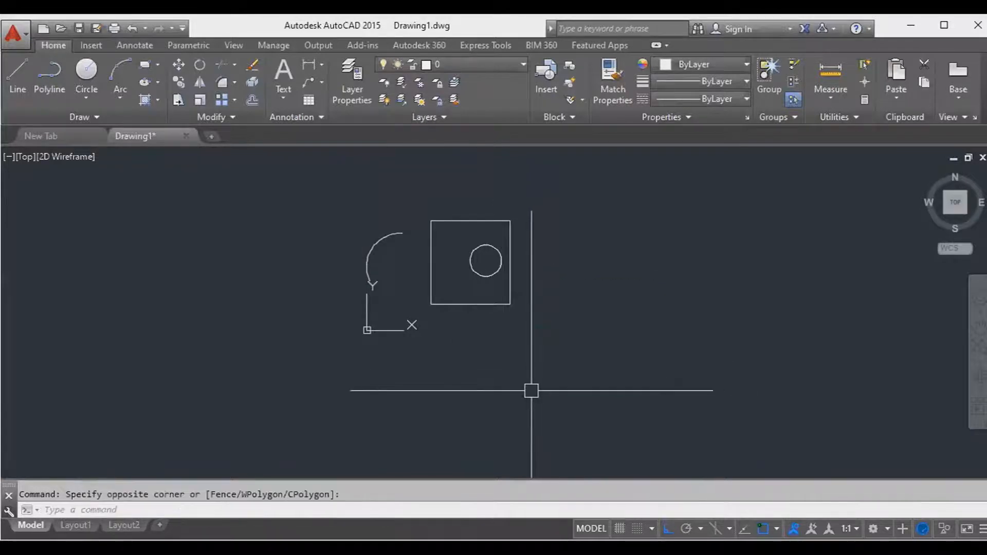
pyautogui.click(719, 235)
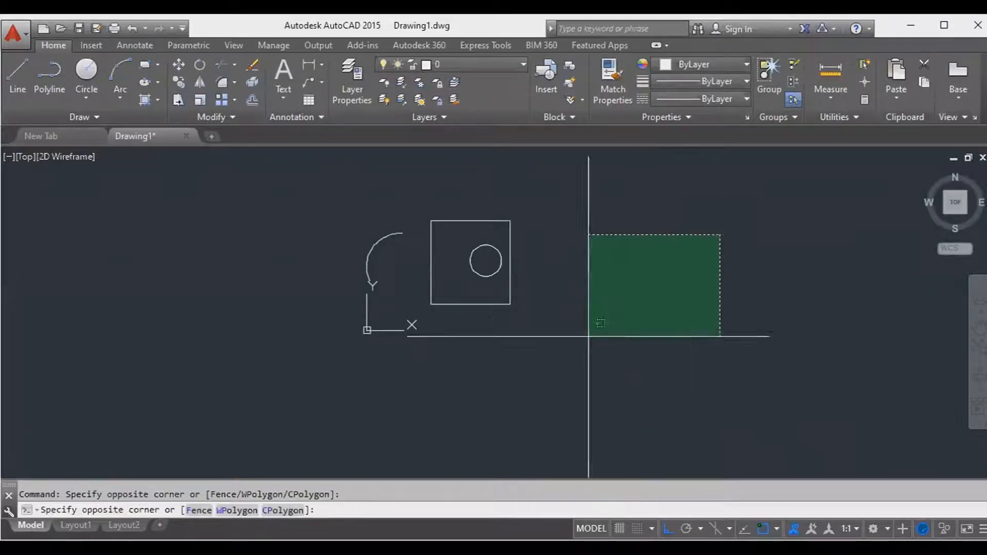
pyautogui.click(544, 378)
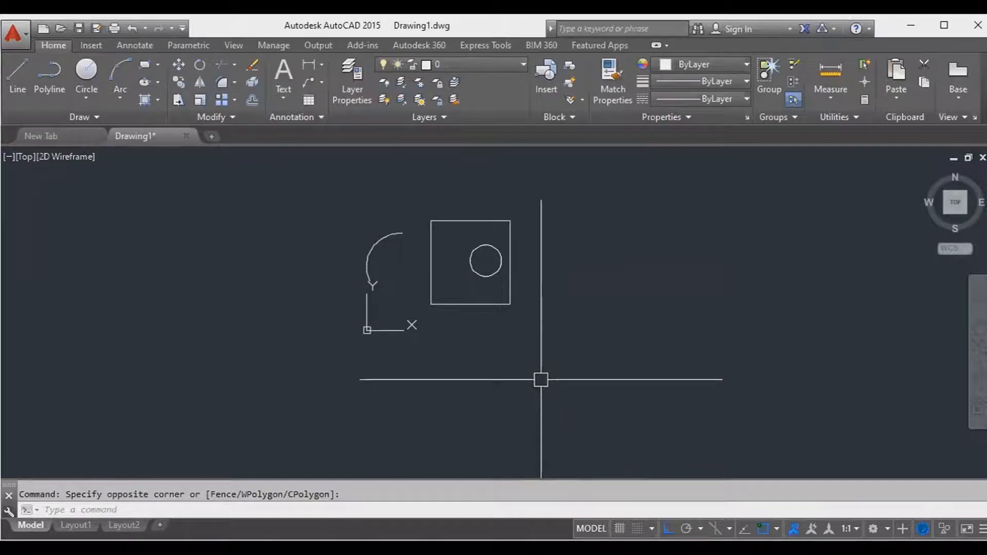
# Step: Select the circle and the square's two vertical sides with a right-to-left crossing box, and clear the selection
pyautogui.scroll(4, 520, 335)
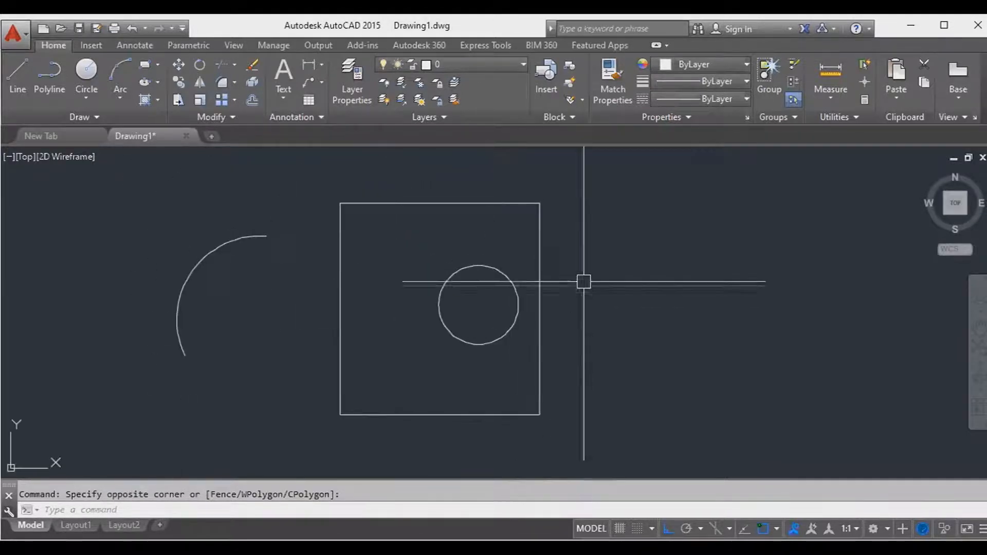
pyautogui.scroll(-2, 600, 254)
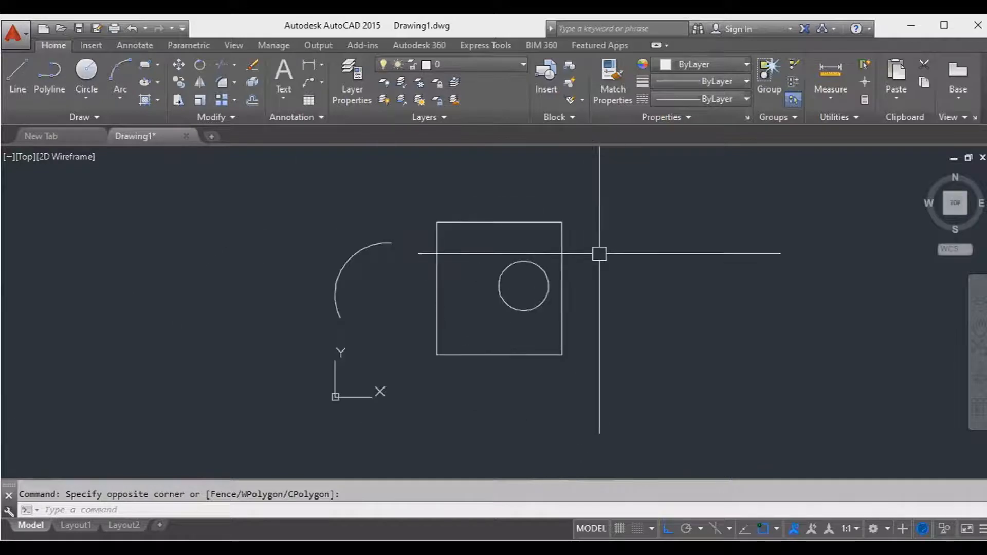
pyautogui.click(608, 228)
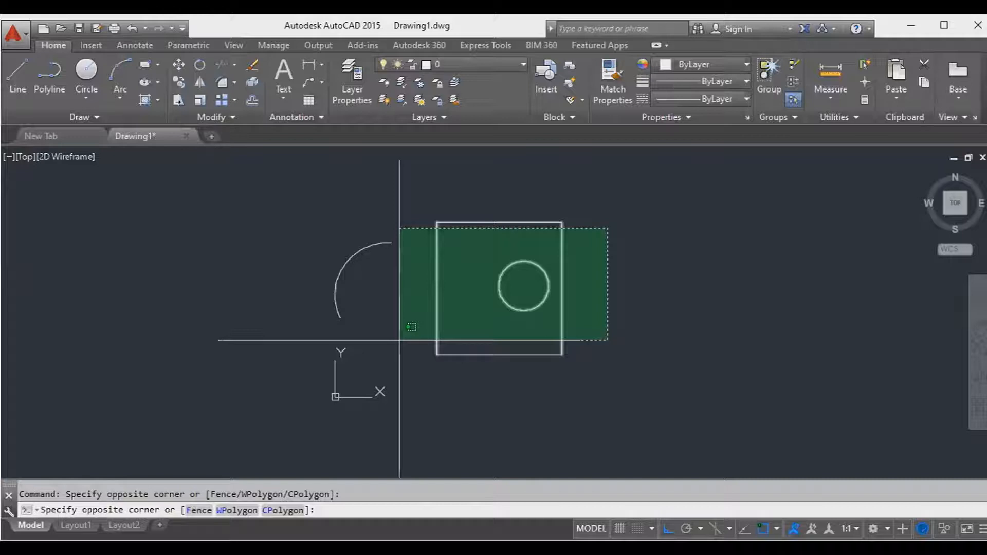
pyautogui.click(399, 340)
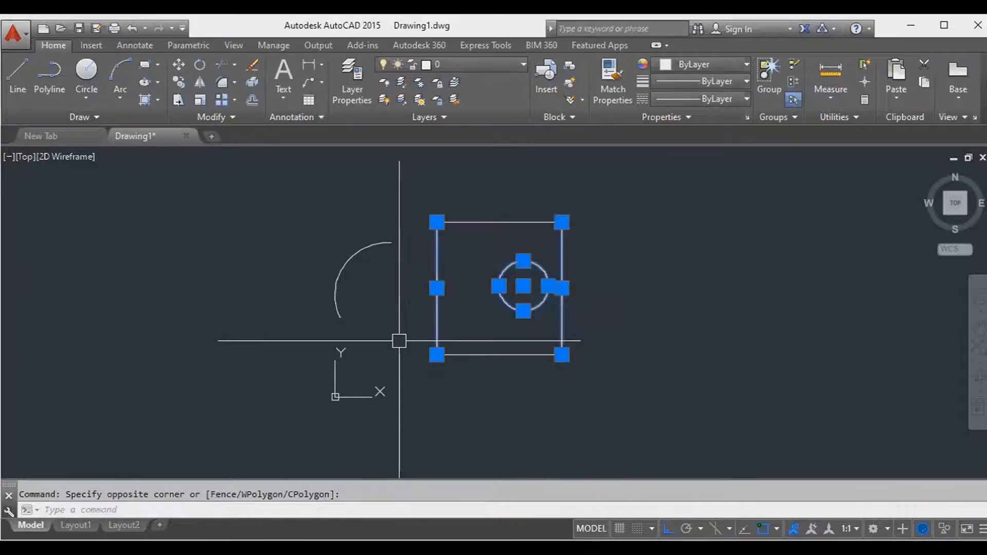
pyautogui.scroll(2, 574, 295)
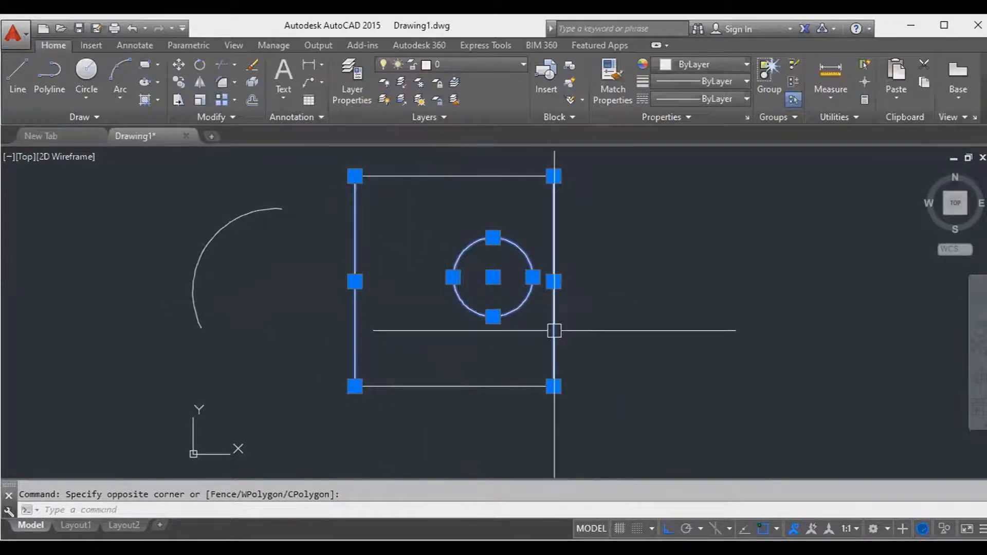
pyautogui.moveTo(587, 331); pyautogui.dragTo(599, 336, button='middle')
pyautogui.press('ctrl')
pyautogui.press('Escape')
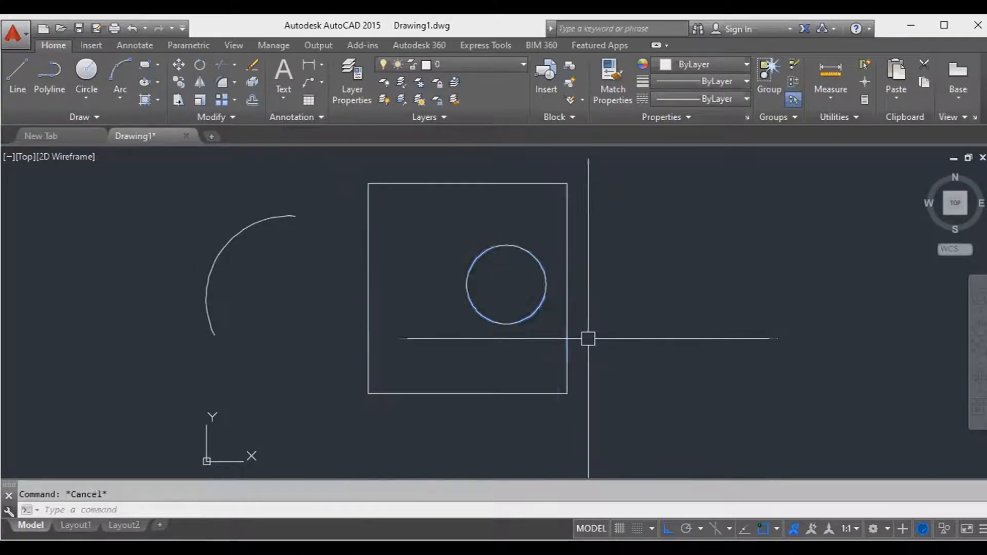
# Step: Select only the circle with a left-to-right window extending past both vertical sides of the square, and clear the selection
pyautogui.click(315, 358)
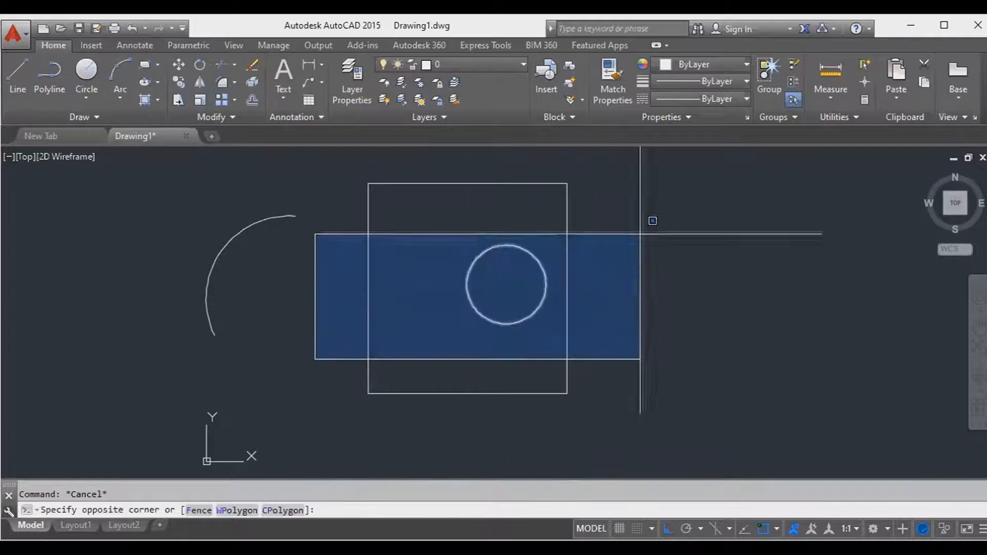
pyautogui.click(660, 209)
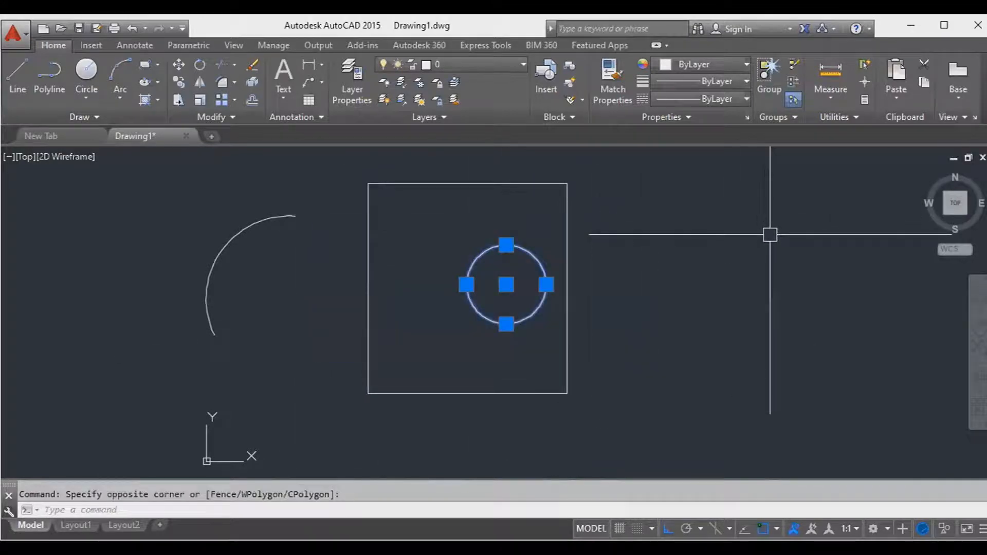
pyautogui.click(634, 203)
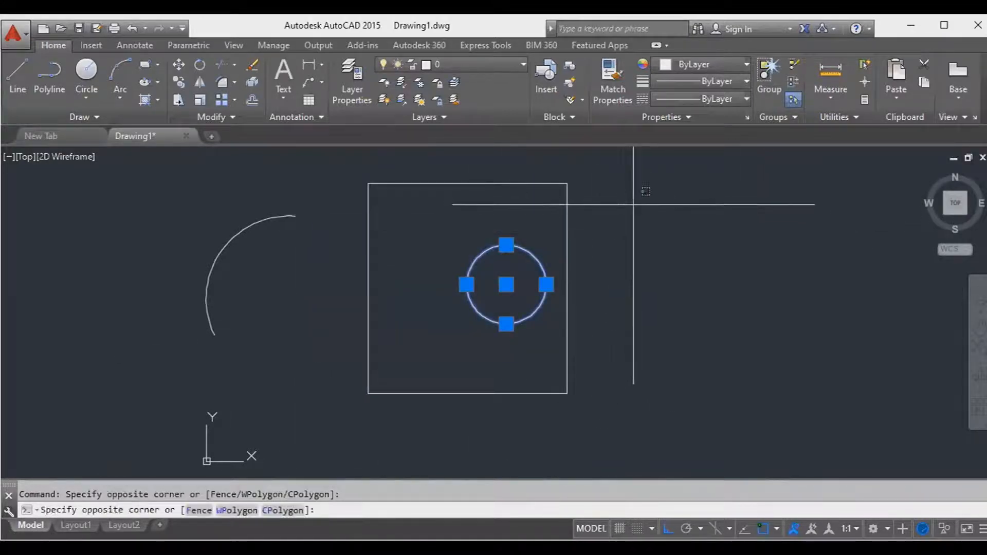
pyautogui.press('Escape')
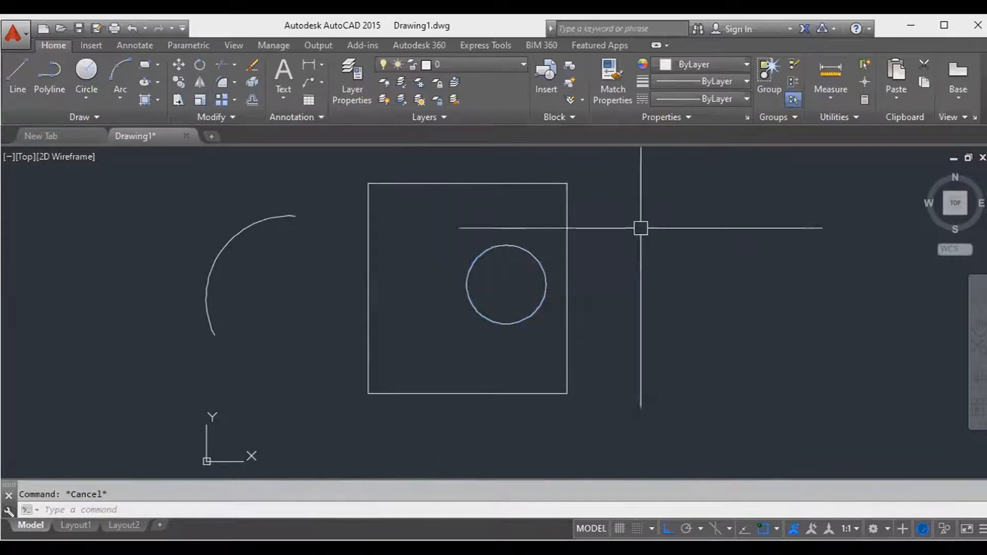
# Step: Repeat the right-to-left crossing selection of the circle and the square's vertical sides twice, clearing the selection each time
pyautogui.click(622, 208)
pyautogui.click(315, 339)
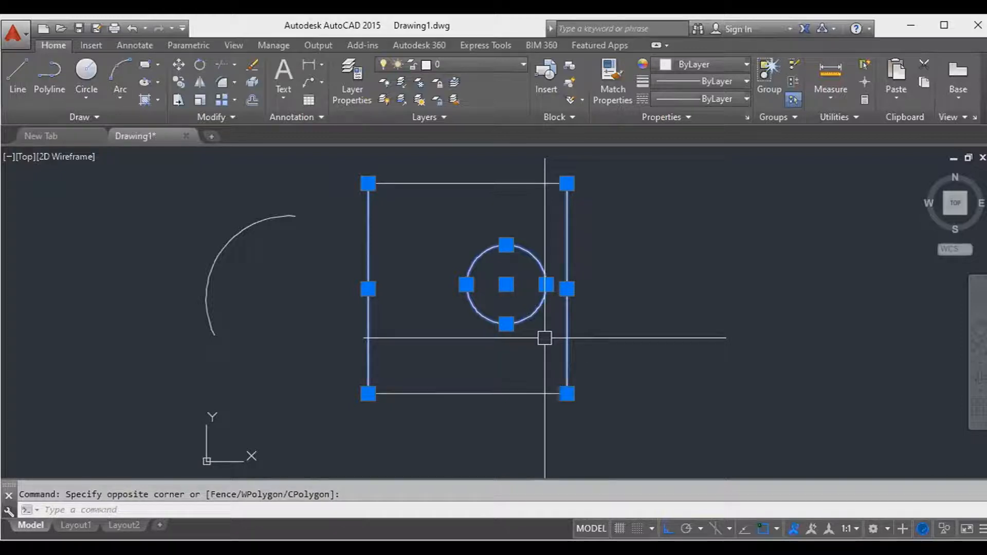
pyautogui.press('Escape')
pyautogui.click(658, 200)
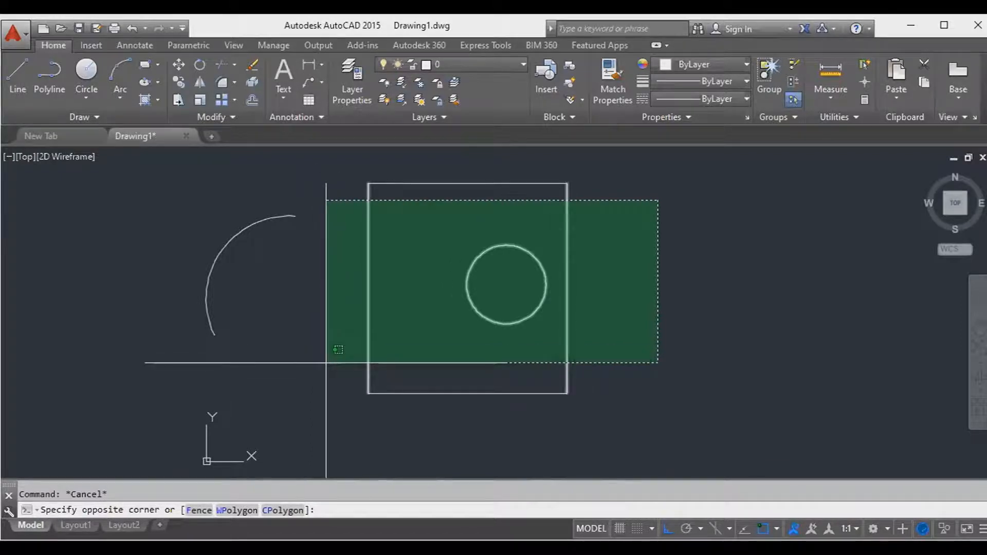
pyautogui.press('ctrl')
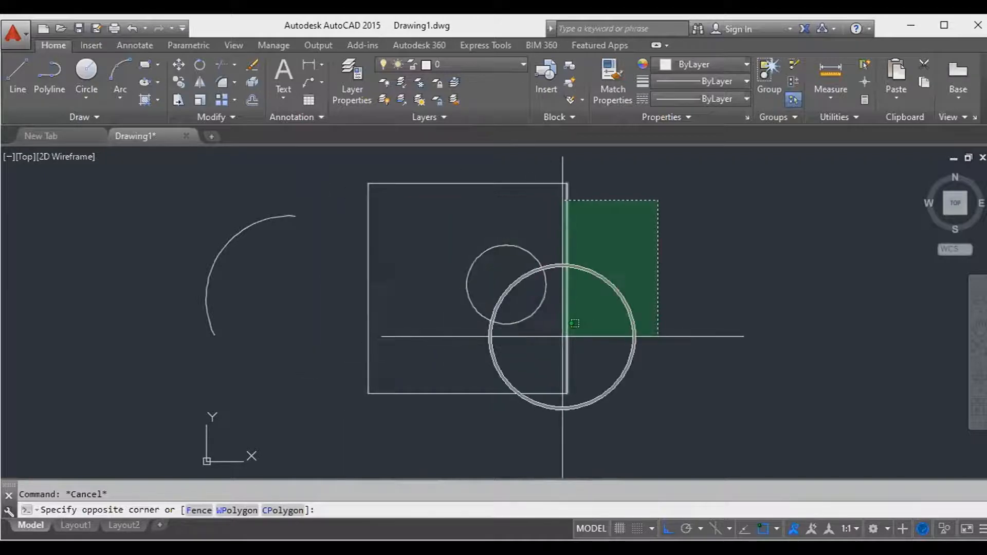
pyautogui.press('ctrl')
pyautogui.press('ctrl')
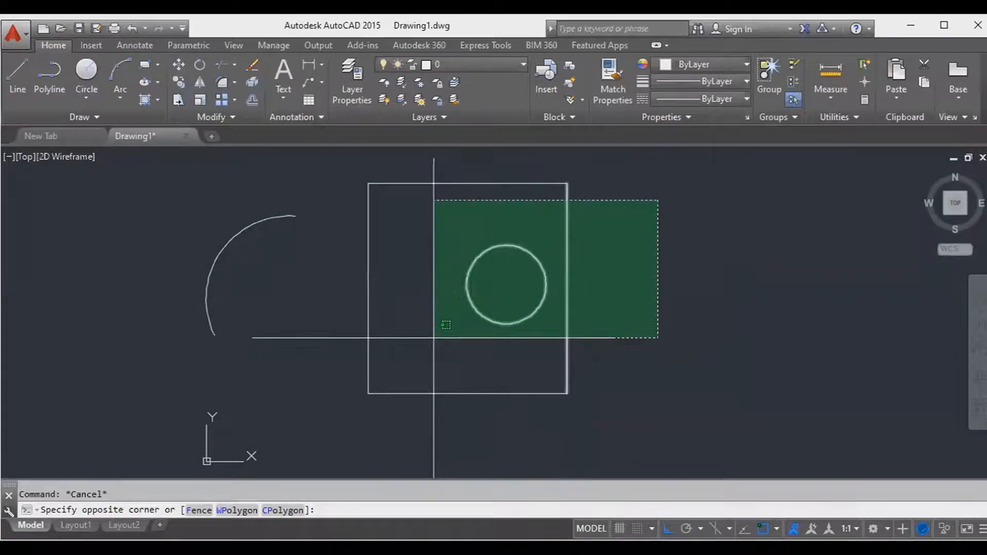
pyautogui.press('ctrl')
pyautogui.press('ctrl')
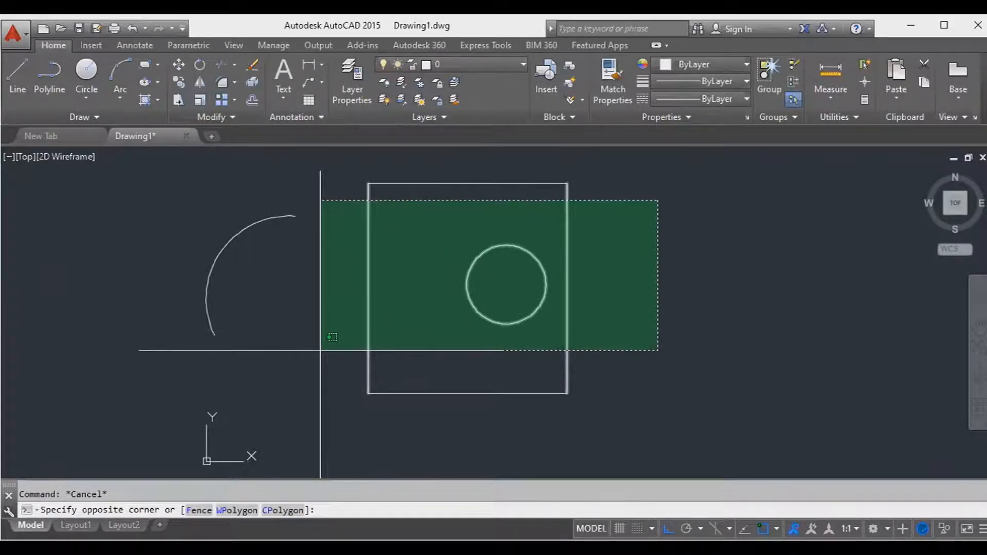
pyautogui.click(321, 350)
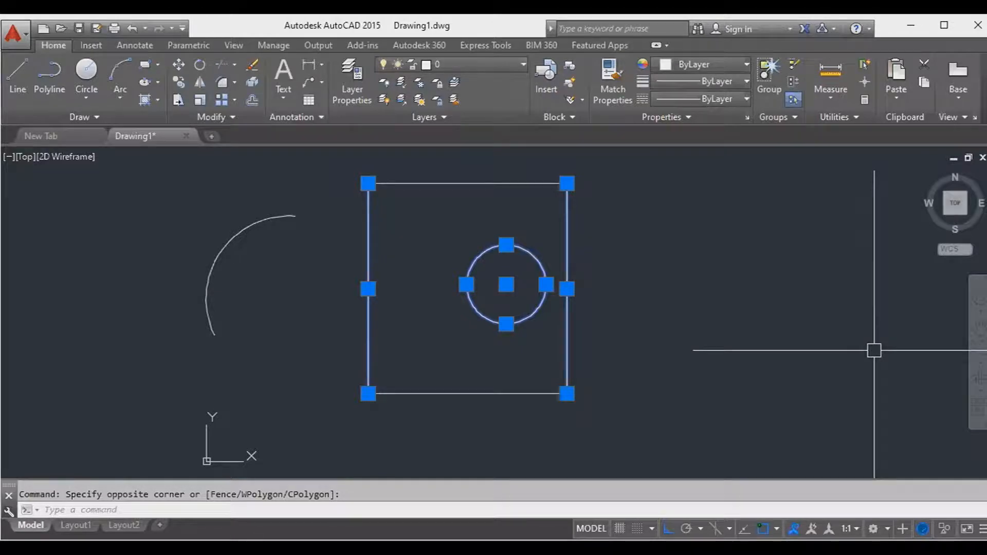
pyautogui.press('Escape')
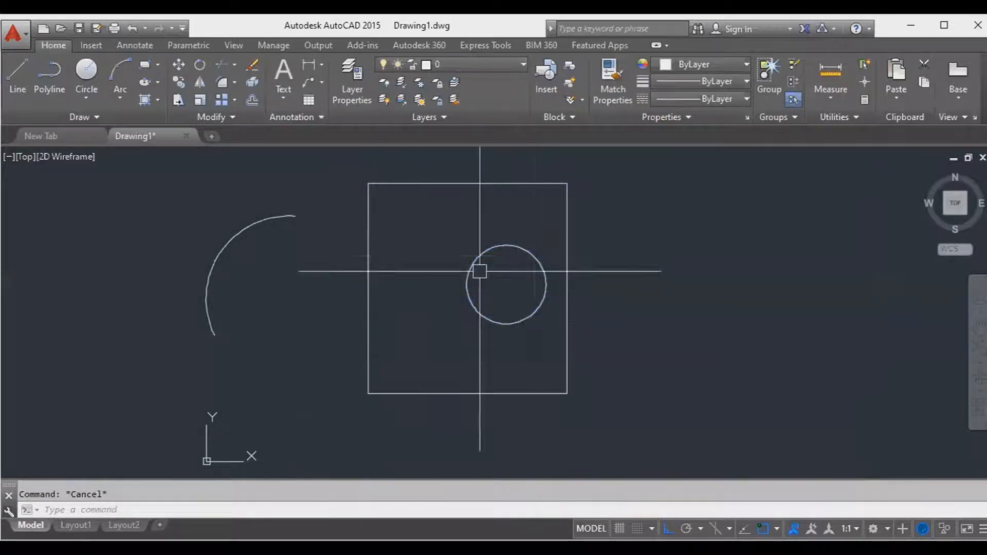
# Step: Move the circle, picked with a left-to-right window across the square, horizontally to the right and clear of the square
pyautogui.write('move')
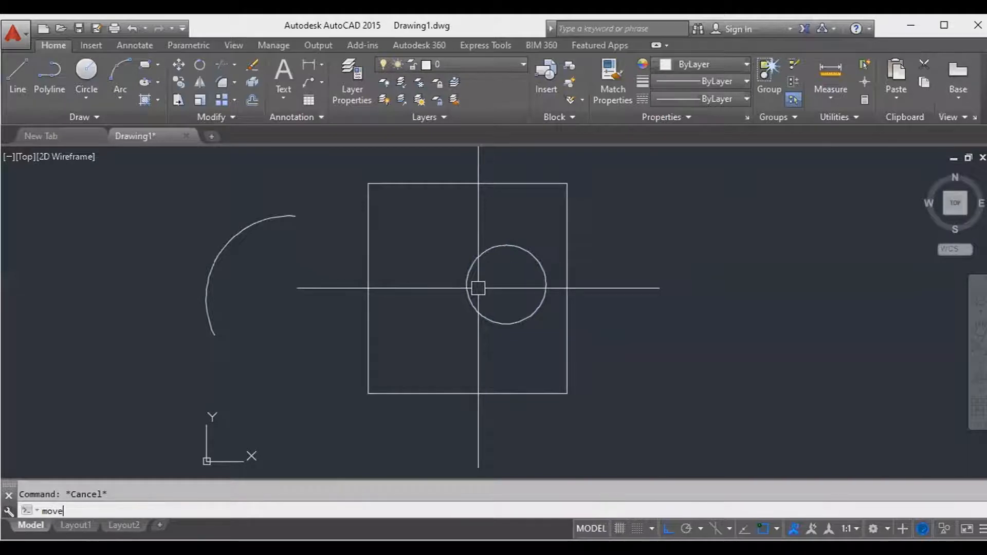
pyautogui.press('Return')
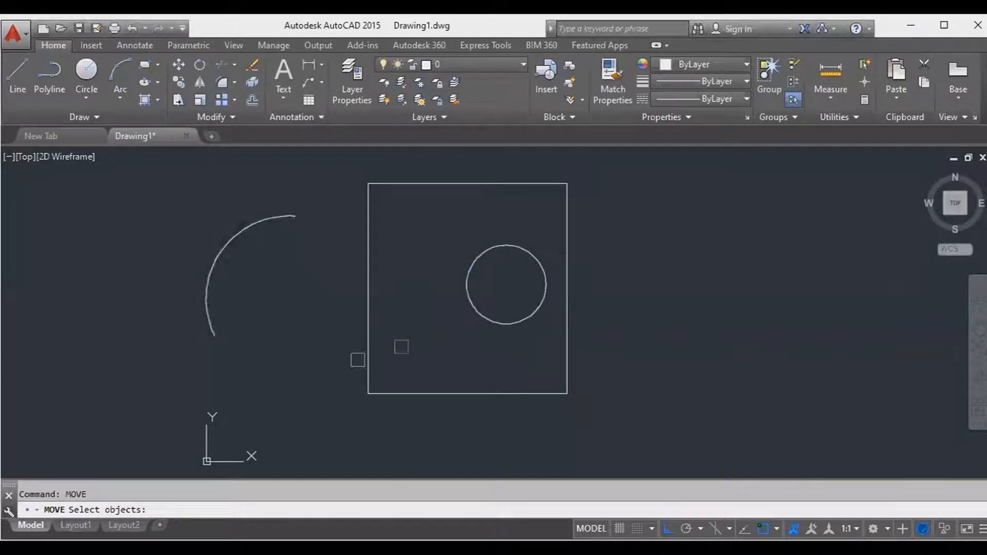
pyautogui.click(332, 354)
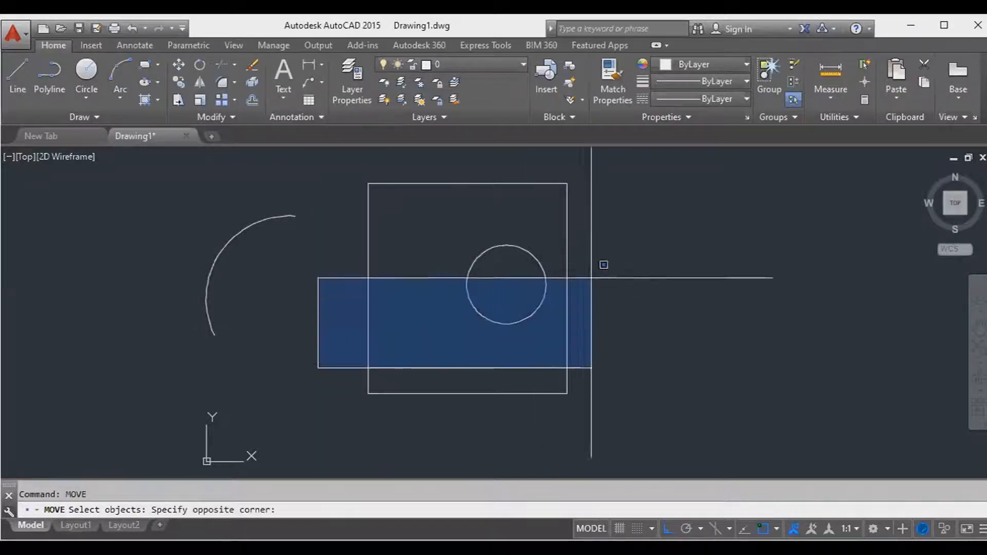
pyautogui.click(668, 220)
pyautogui.press('Return')
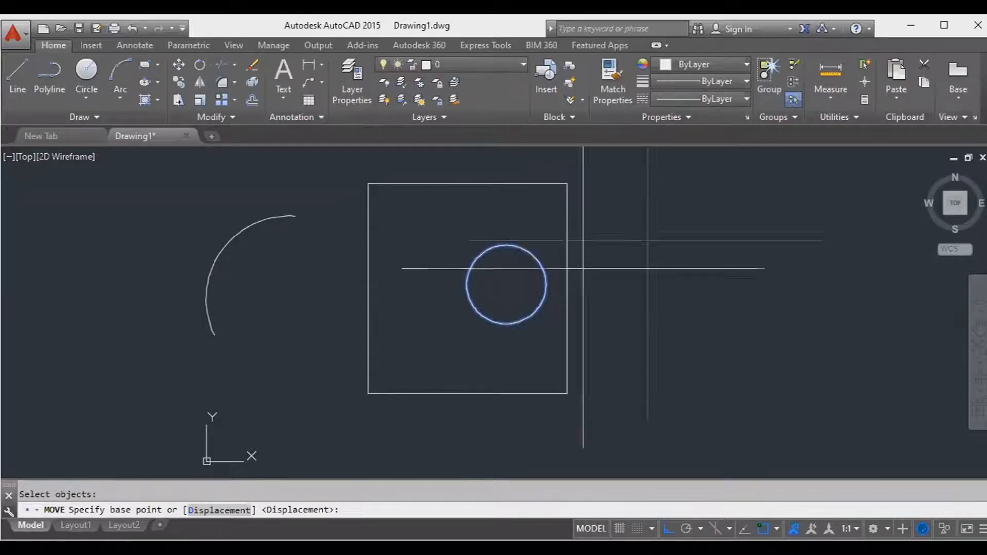
pyautogui.click(457, 348)
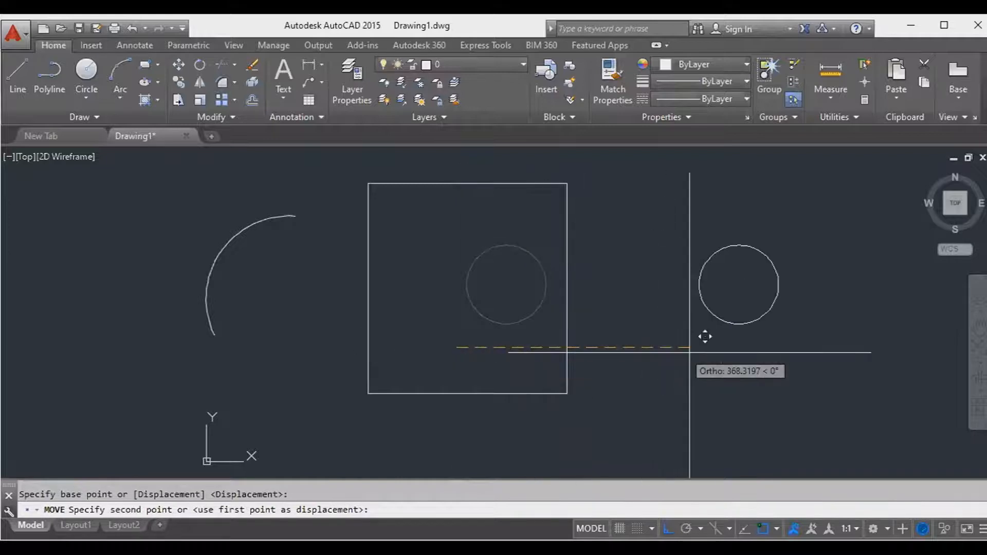
pyautogui.click(733, 354)
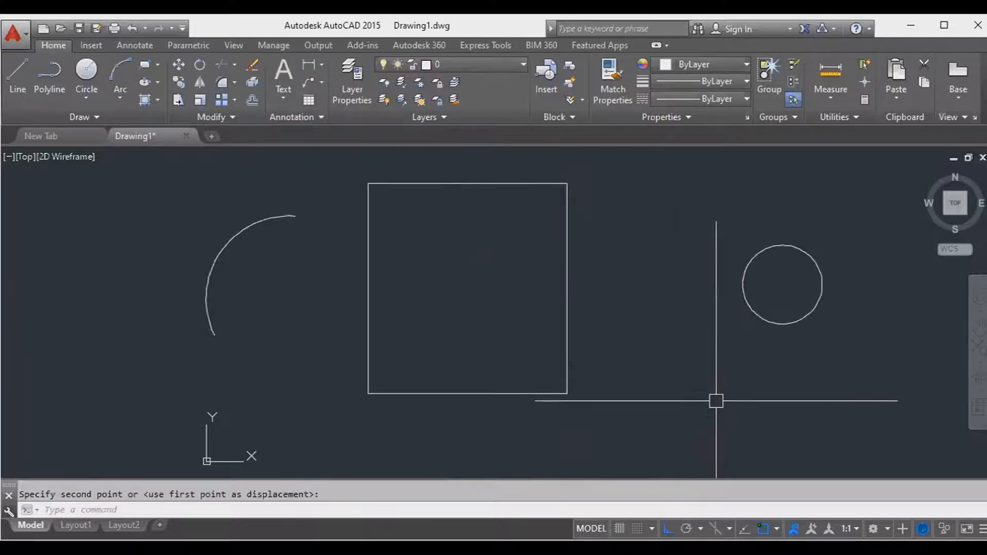
# Step: Move the circle, picked with a right-to-left crossing box, horizontally back to the left into the middle of the square
pyautogui.press('Escape')
pyautogui.write('m')
pyautogui.press('Return')
pyautogui.click(844, 403)
pyautogui.click(732, 213)
pyautogui.press('Return')
pyautogui.click(841, 404)
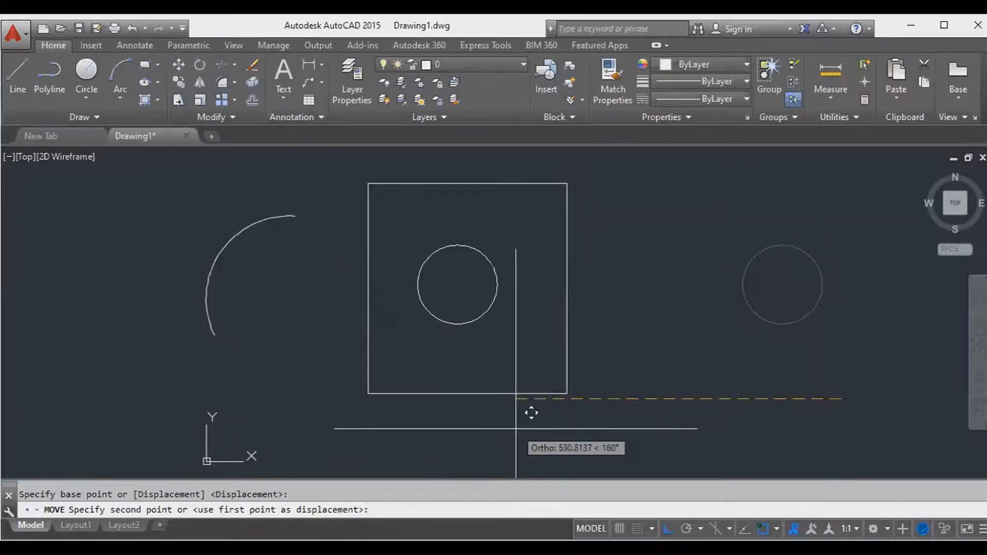
pyautogui.click(527, 433)
pyautogui.press('Escape')
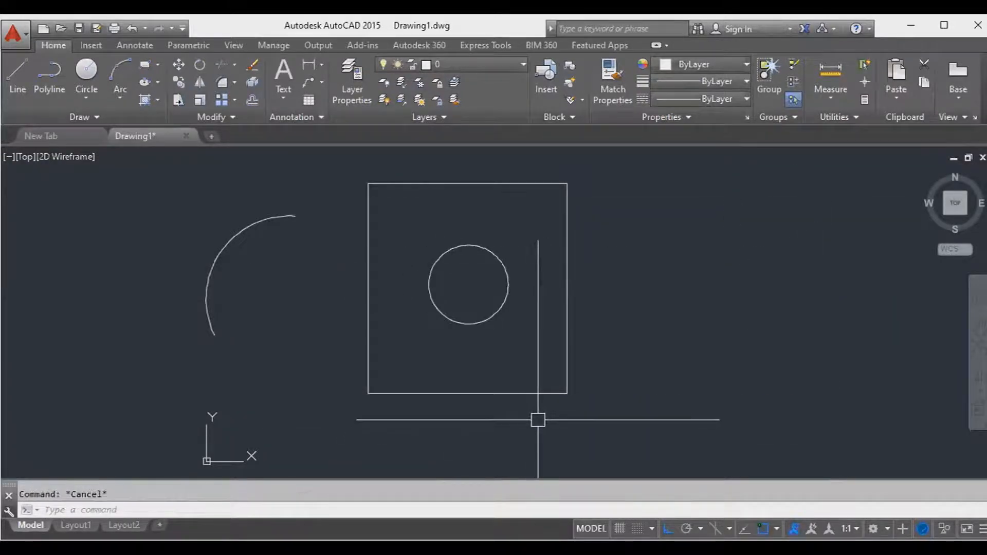
# Step: Move the circle and the square's two vertical sides, picked with a right-to-left crossing box, horizontally to the right of the square
pyautogui.write('mov')
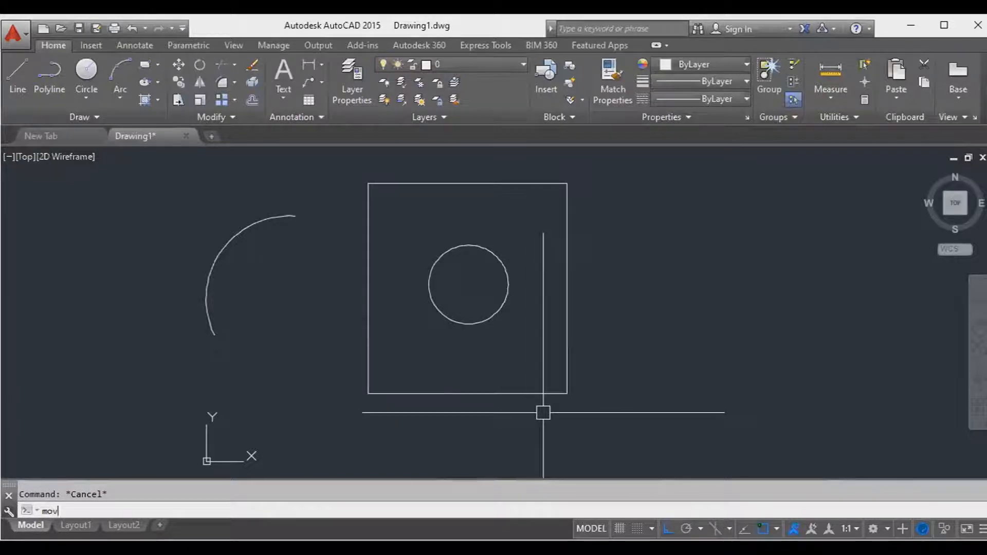
pyautogui.press('Return')
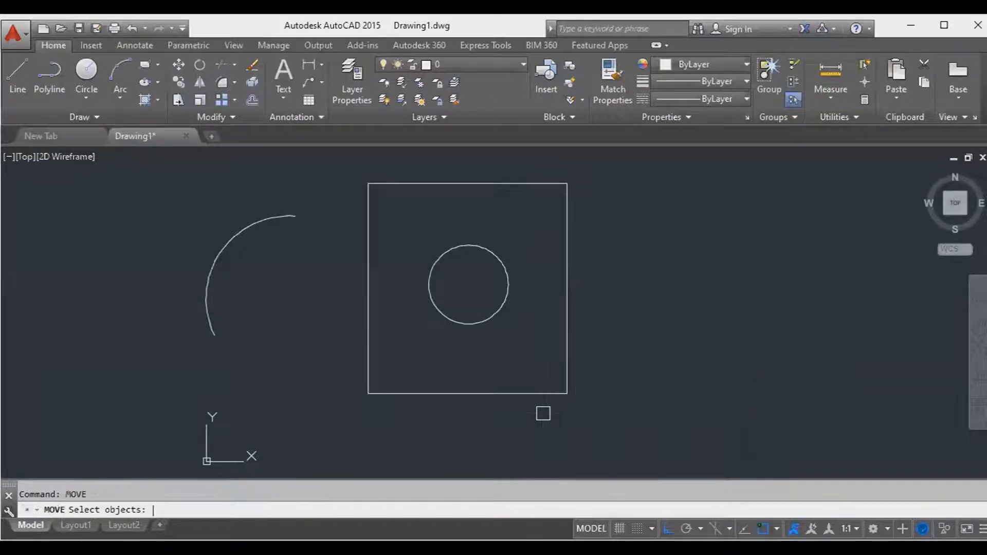
pyautogui.click(650, 363)
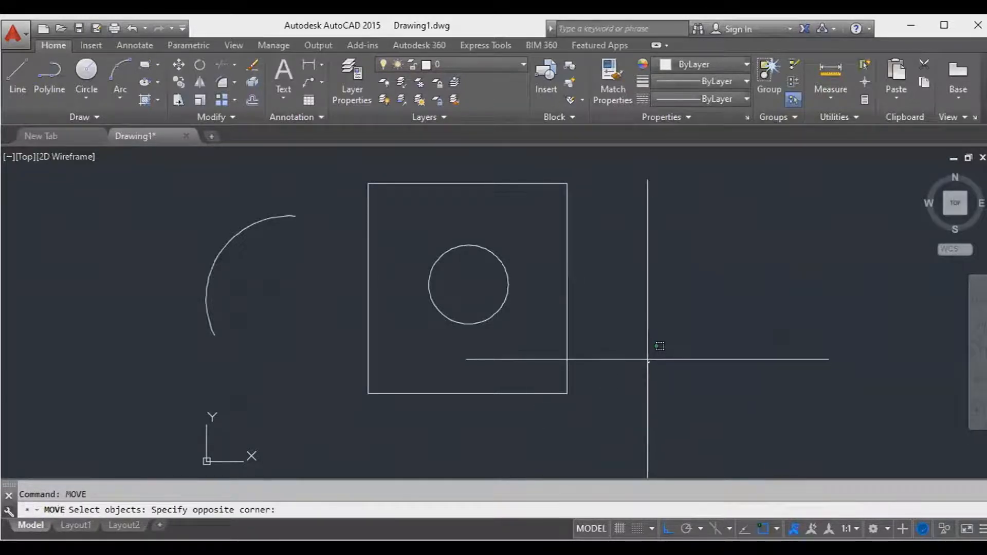
pyautogui.click(331, 230)
pyautogui.press('Return')
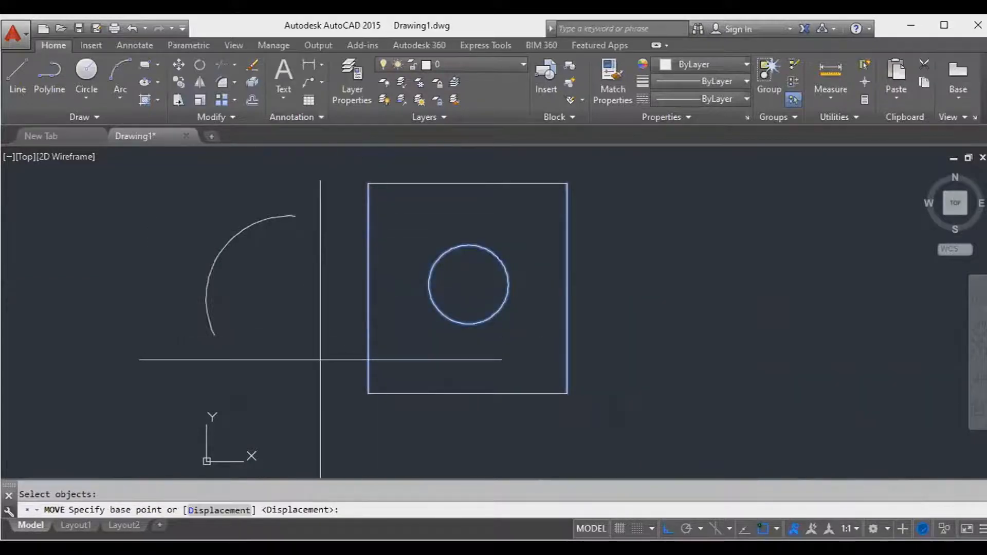
pyautogui.click(298, 392)
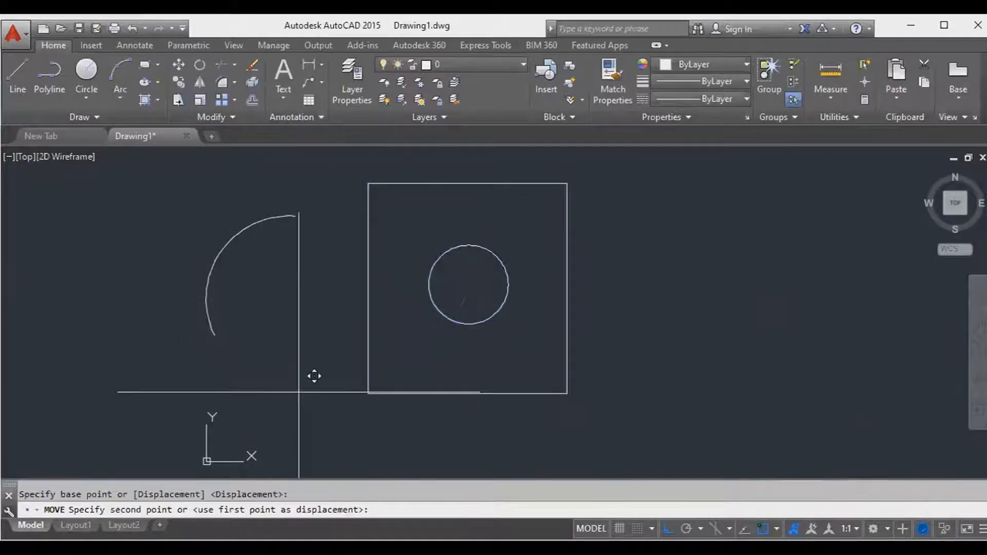
pyautogui.click(645, 404)
pyautogui.moveTo(626, 430); pyautogui.dragTo(401, 423, button='middle')
pyautogui.press('Escape')
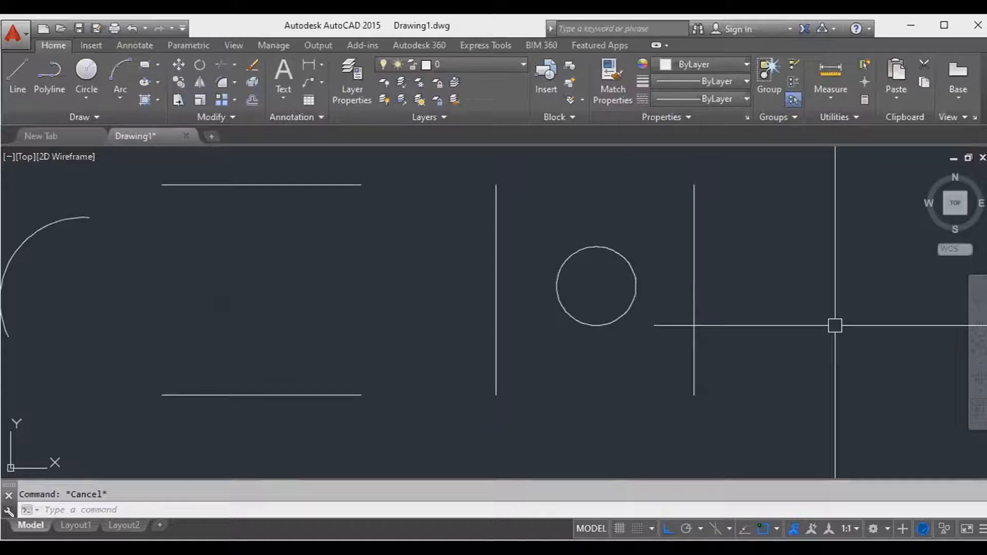
# Step: Undo the move of the circle and the square's vertical sides
pyautogui.hotkey('ctrl', 'z')
pyautogui.hotkey('ctrl', 'z')
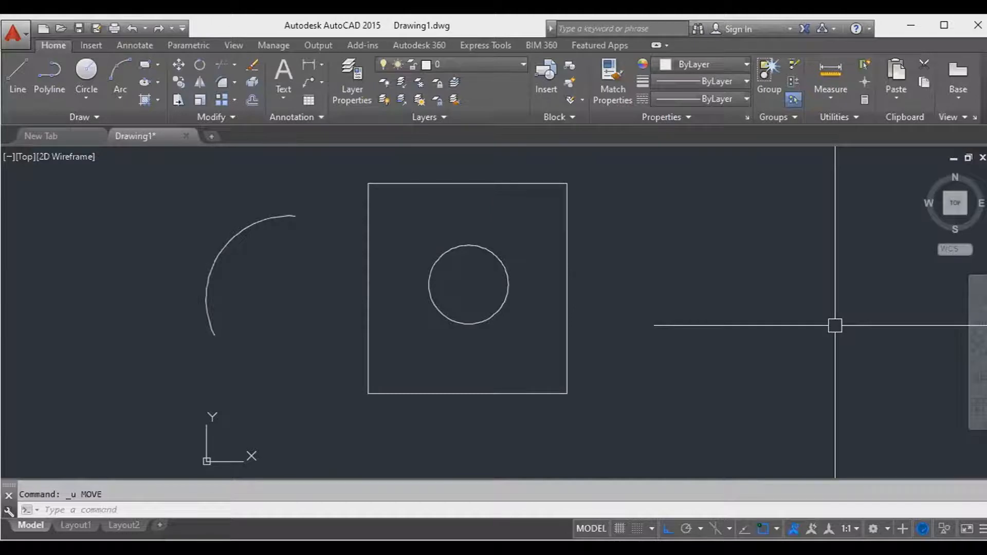
pyautogui.press('Escape')
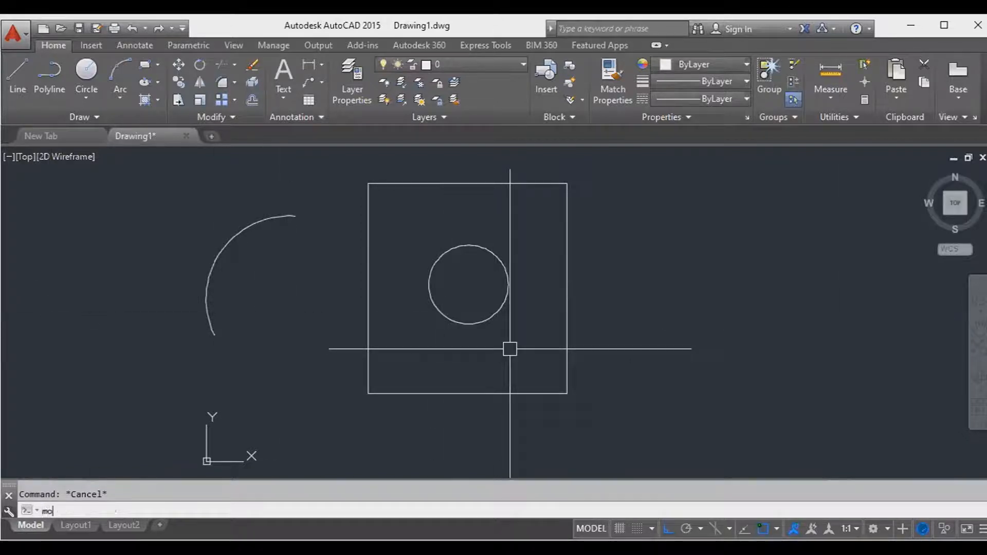
# Step: Pick only the circle, move it horizontally to the right of the square from its lowest point, and undo the move
pyautogui.write('ve')
pyautogui.press('Return')
pyautogui.click(482, 322)
pyautogui.press('Return')
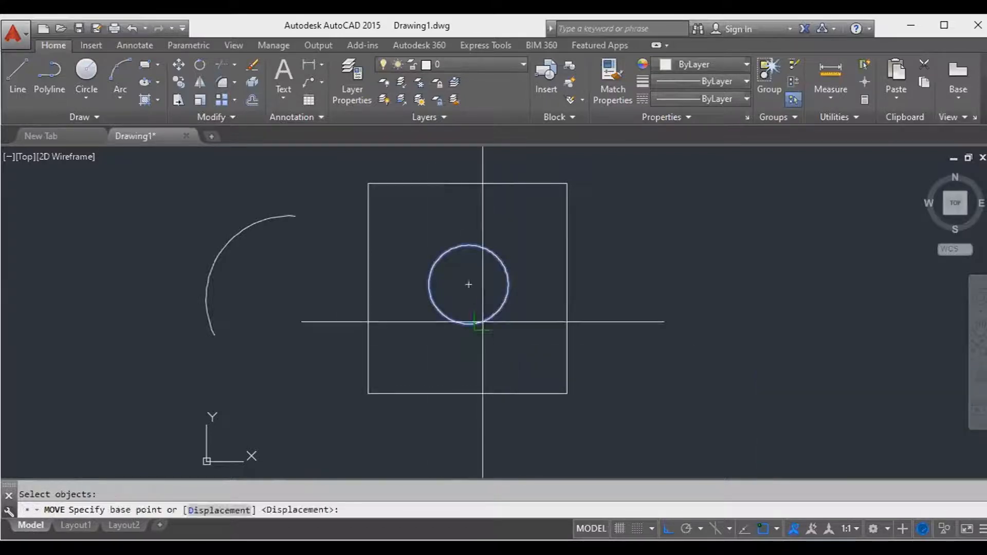
pyautogui.click(468, 324)
pyautogui.click(771, 381)
pyautogui.press('Escape')
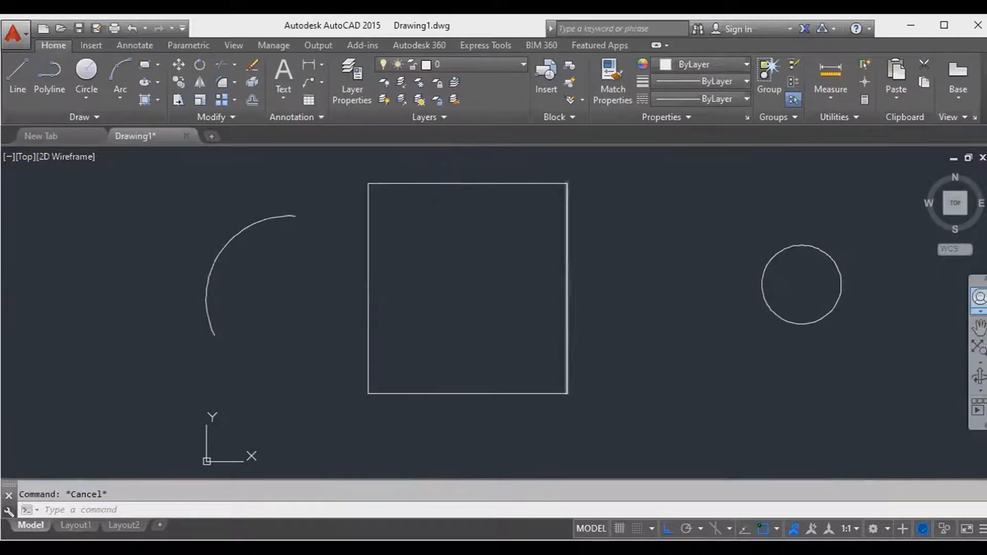
pyautogui.hotkey('ctrl', 'z')
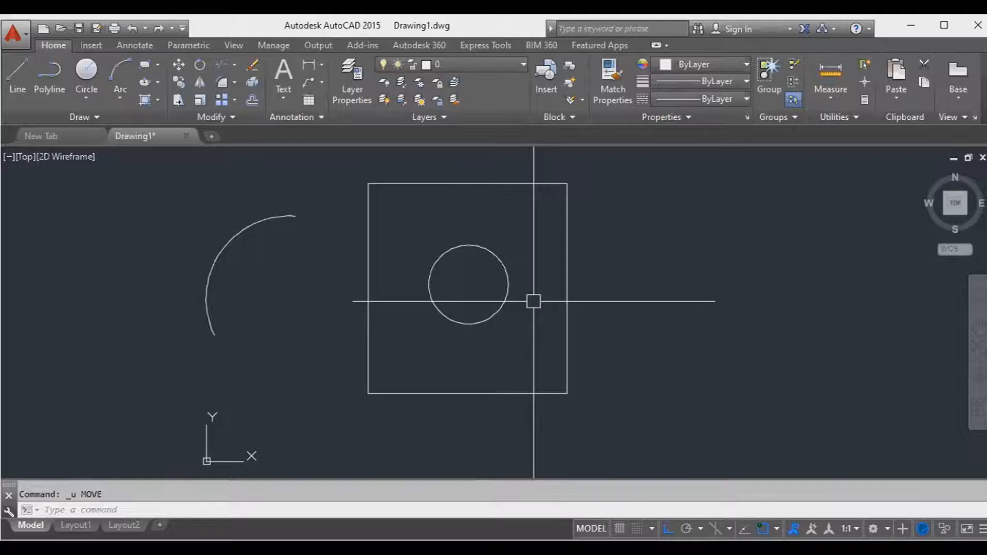
# Step: Copy the circle from its center, placing five copies in a horizontal row to the right of the square
pyautogui.write('y')
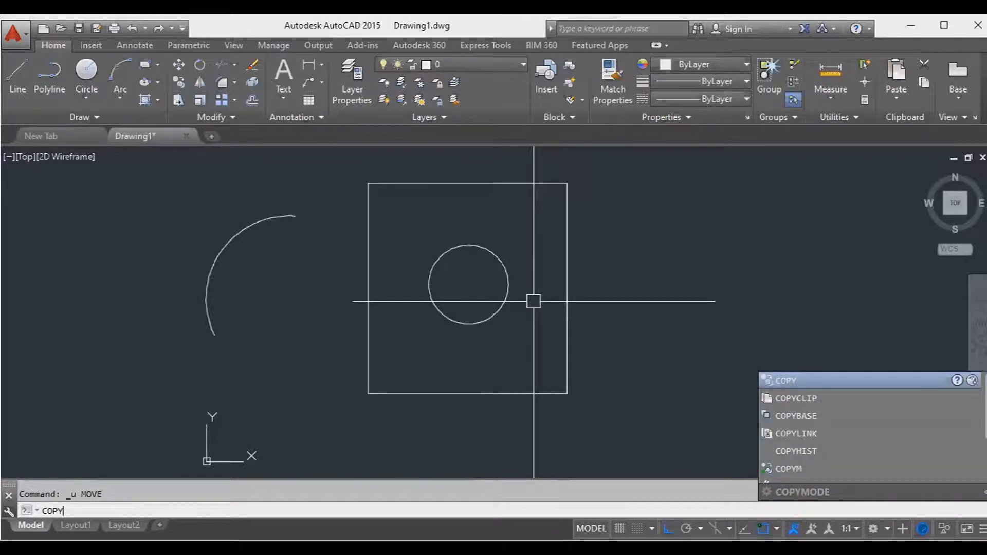
pyautogui.press('Return')
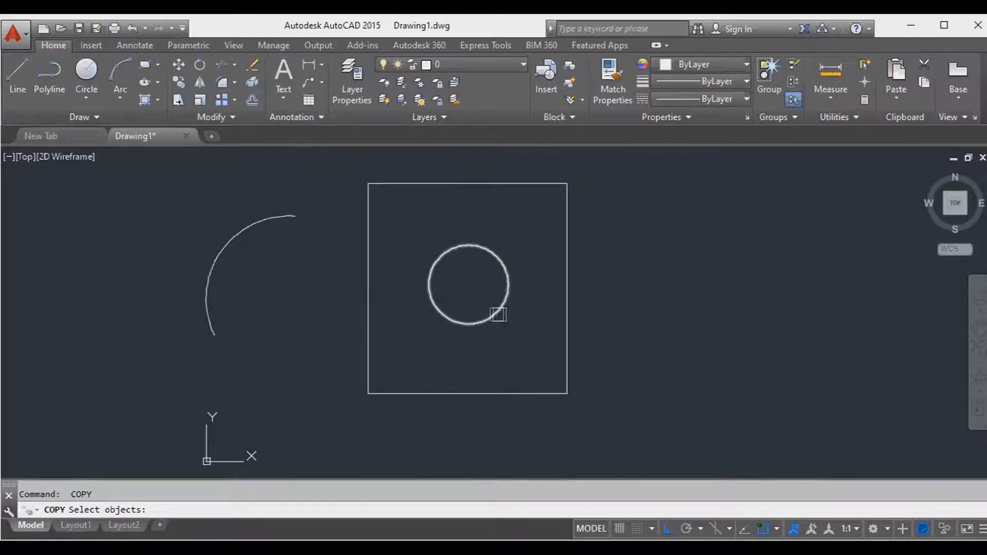
pyautogui.click(488, 316)
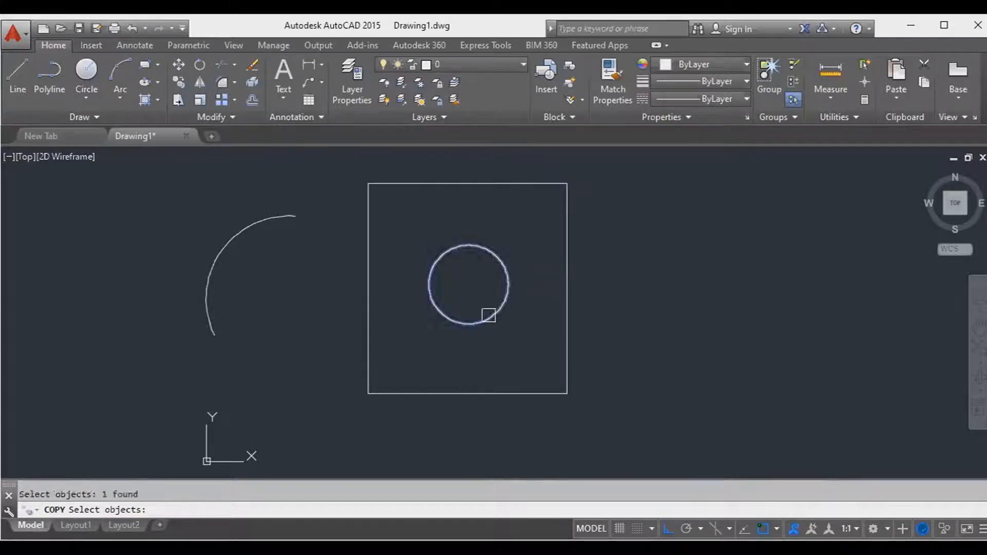
pyautogui.press('Return')
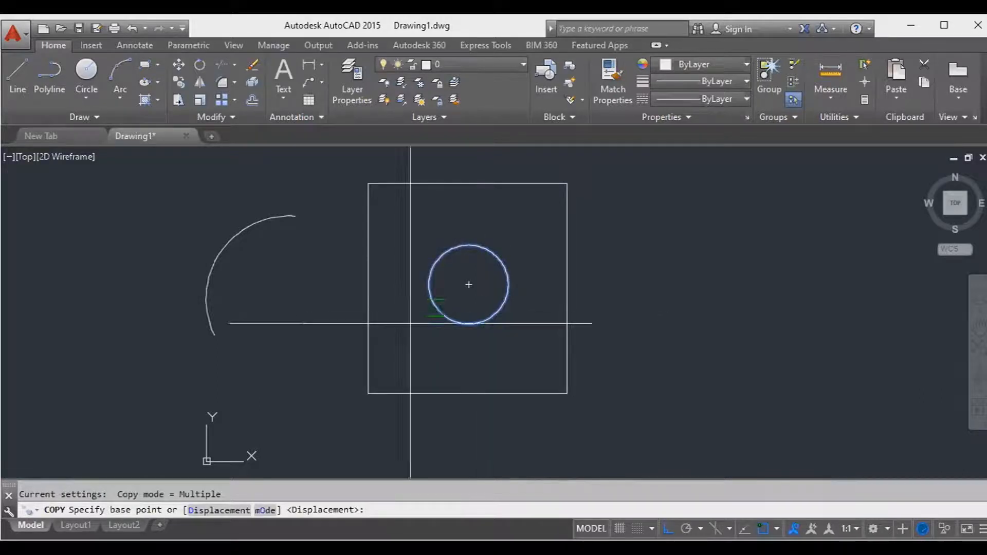
pyautogui.click(468, 284)
pyautogui.scroll(-2, 642, 312)
pyautogui.moveTo(643, 313); pyautogui.dragTo(419, 295, button='middle')
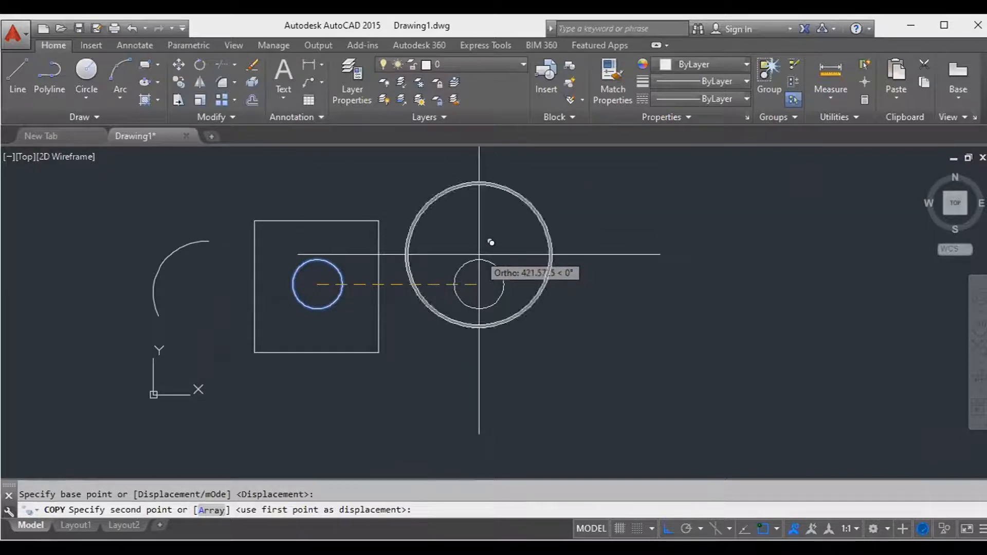
pyautogui.click(448, 335)
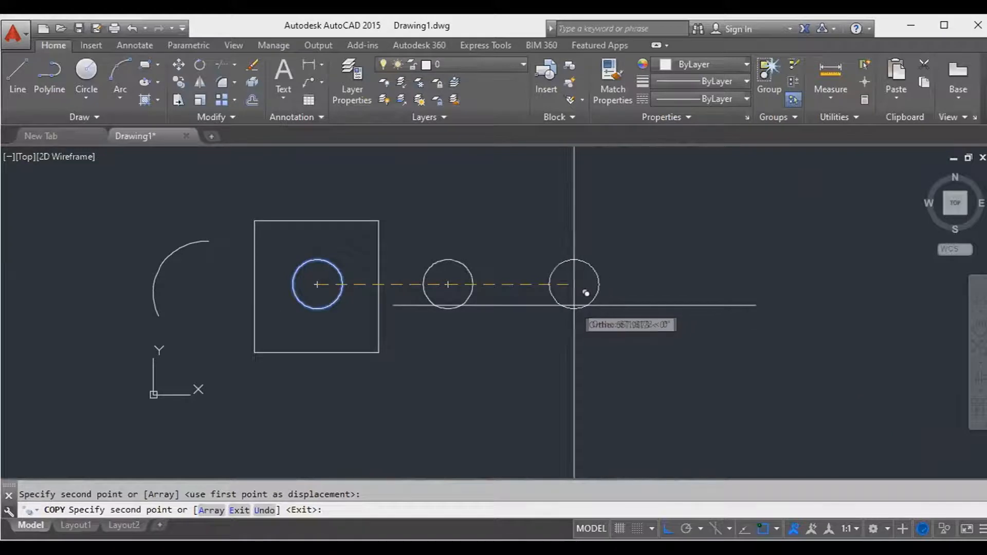
pyautogui.click(546, 311)
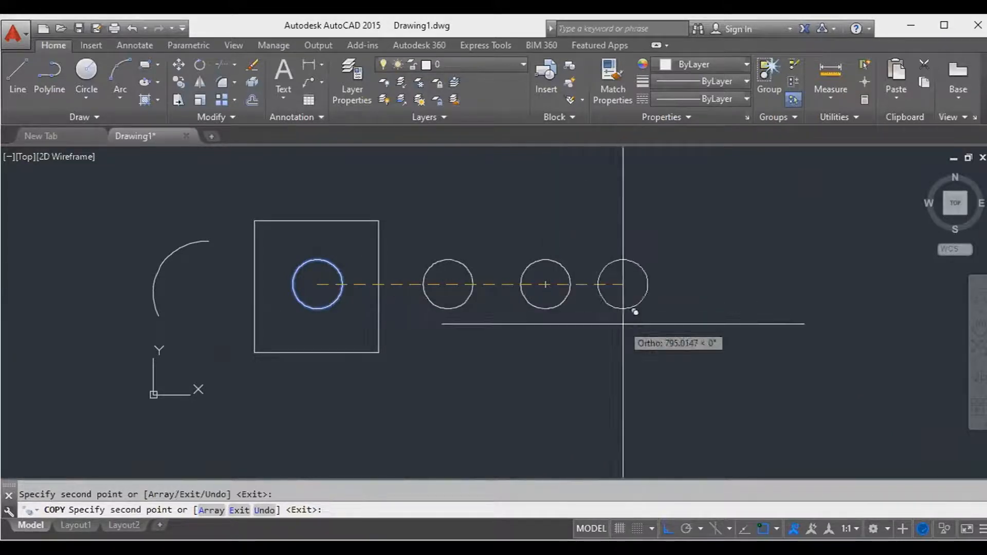
pyautogui.click(636, 328)
pyautogui.click(720, 333)
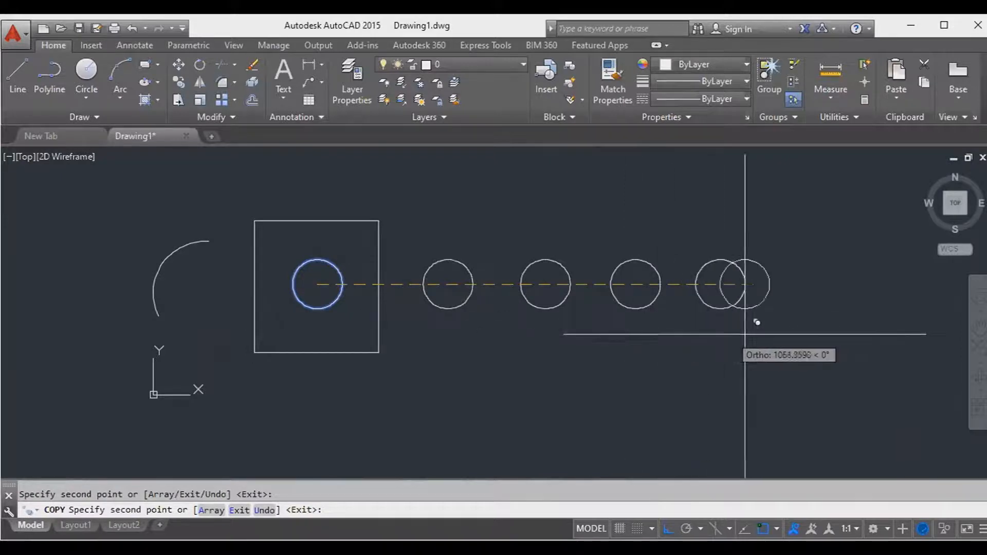
pyautogui.click(808, 335)
# Step: Extend the row with five more copies of the circle to the right, and end the Copy command
pyautogui.moveTo(848, 344); pyautogui.dragTo(559, 347, button='middle')
pyautogui.click(643, 342)
pyautogui.click(697, 342)
pyautogui.click(767, 347)
pyautogui.click(801, 347)
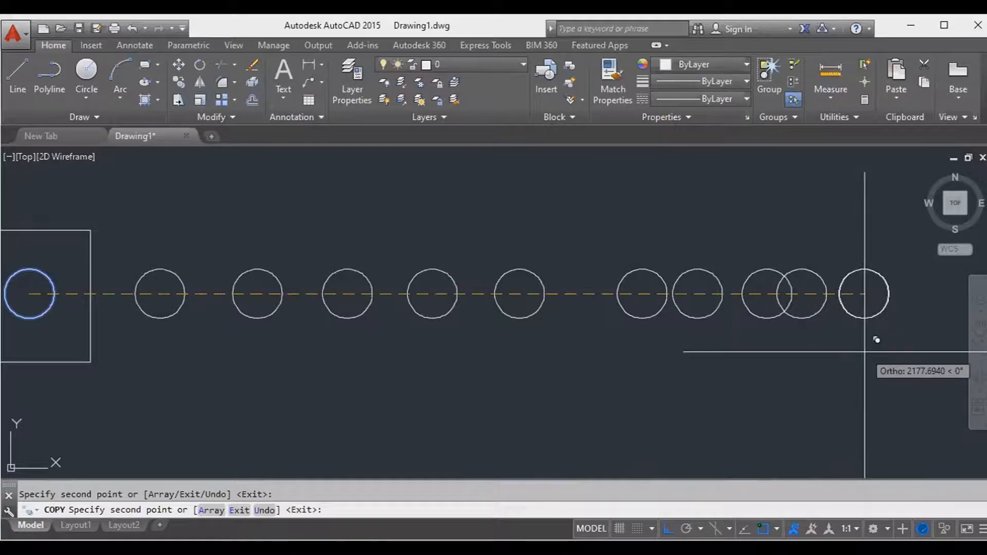
pyautogui.click(864, 352)
pyautogui.press('Escape')
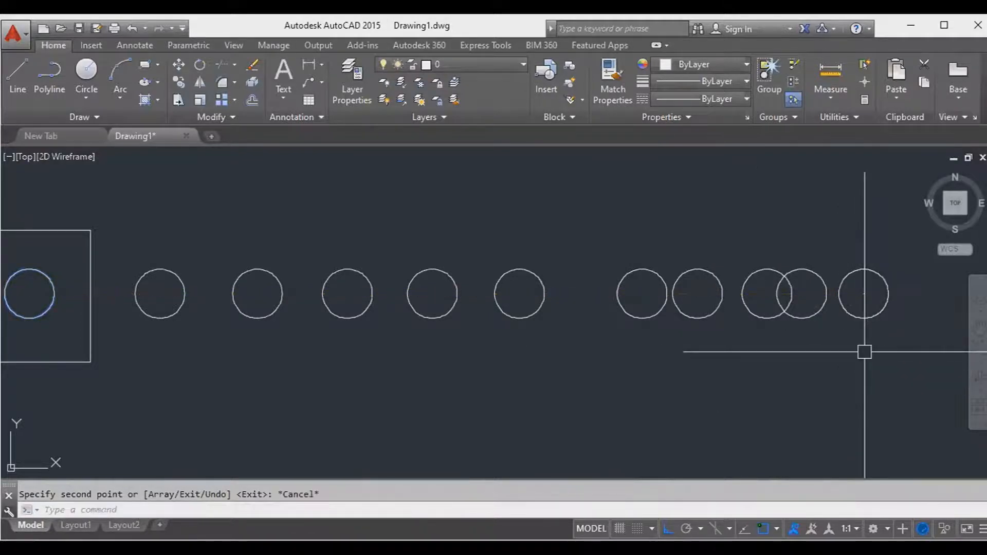
pyautogui.press('Escape')
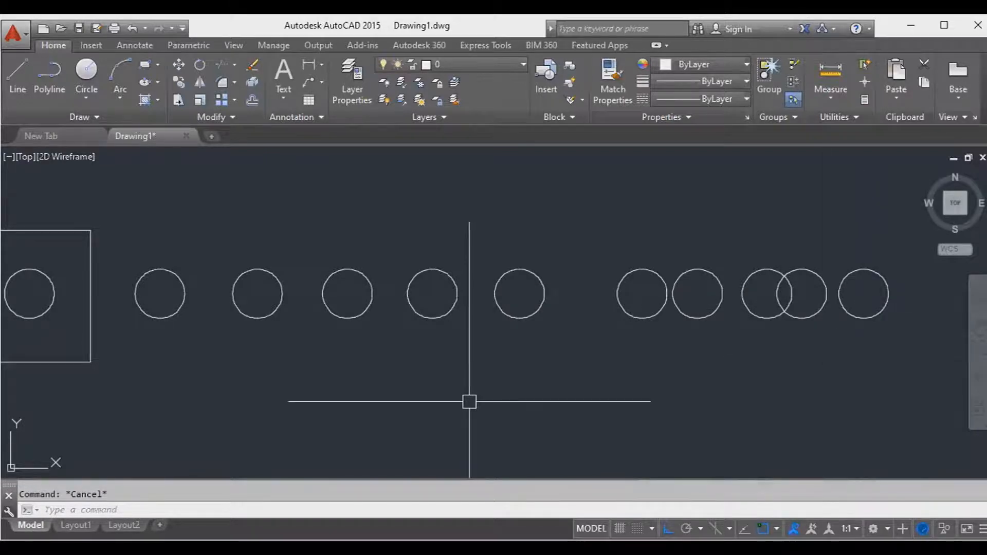
# Step: Start Copy and select the square's four sides, without the circle, using crossing boxes over its lower-right and upper-left corners
pyautogui.moveTo(472, 401); pyautogui.dragTo(512, 434, button='middle')
pyautogui.scroll(-2, 465, 344)
pyautogui.moveTo(465, 345)
pyautogui.mouseDown(button='middle')
pyautogui.moveTo(629, 376)
pyautogui.moveTo(501, 350)
pyautogui.mouseUp(button='middle')
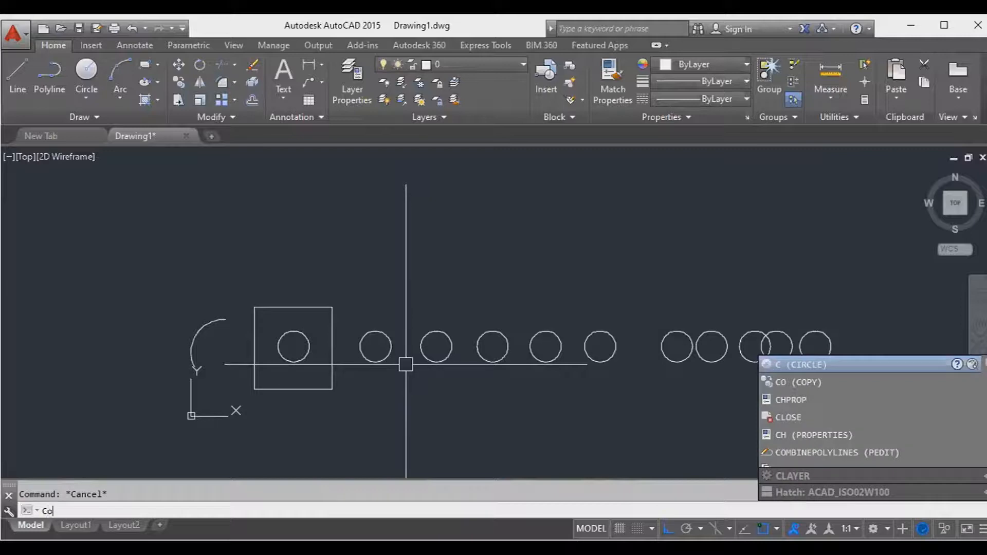
pyautogui.write('Py')
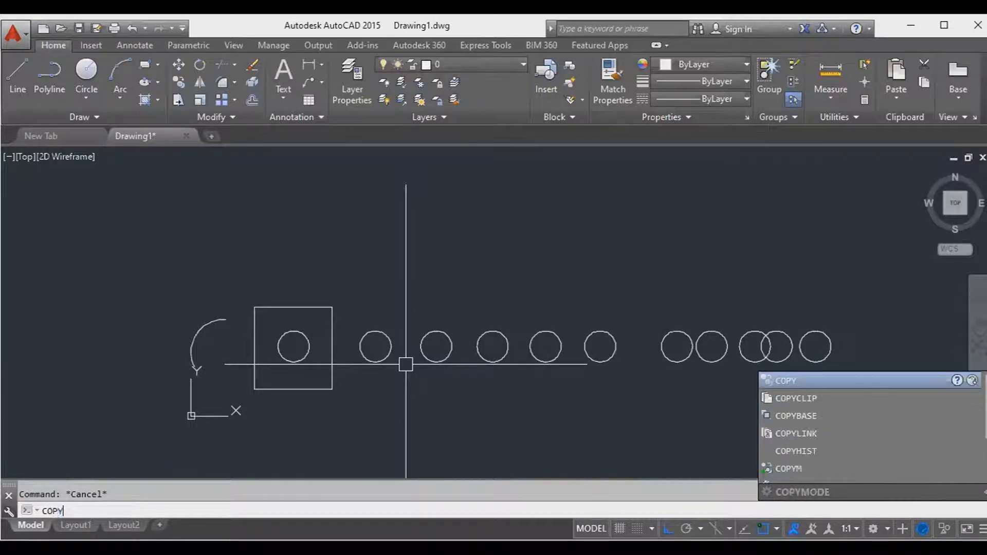
pyautogui.press('Return')
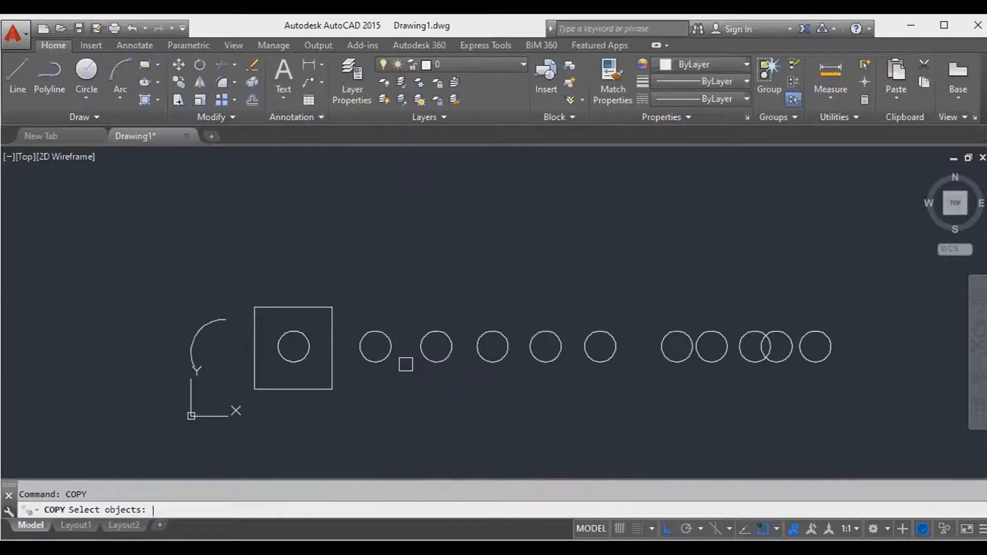
pyautogui.click(366, 410)
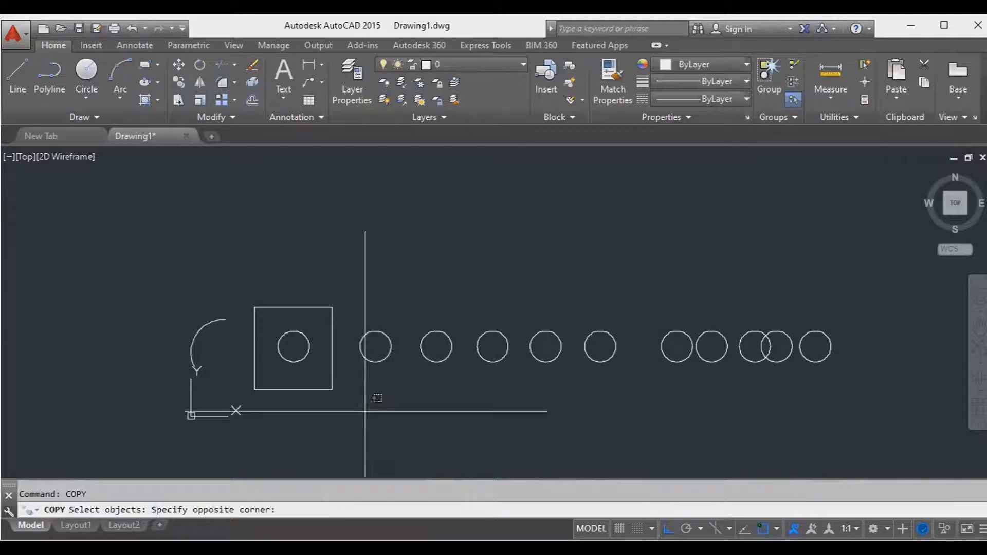
pyautogui.click(307, 370)
pyautogui.click(270, 330)
pyautogui.click(241, 281)
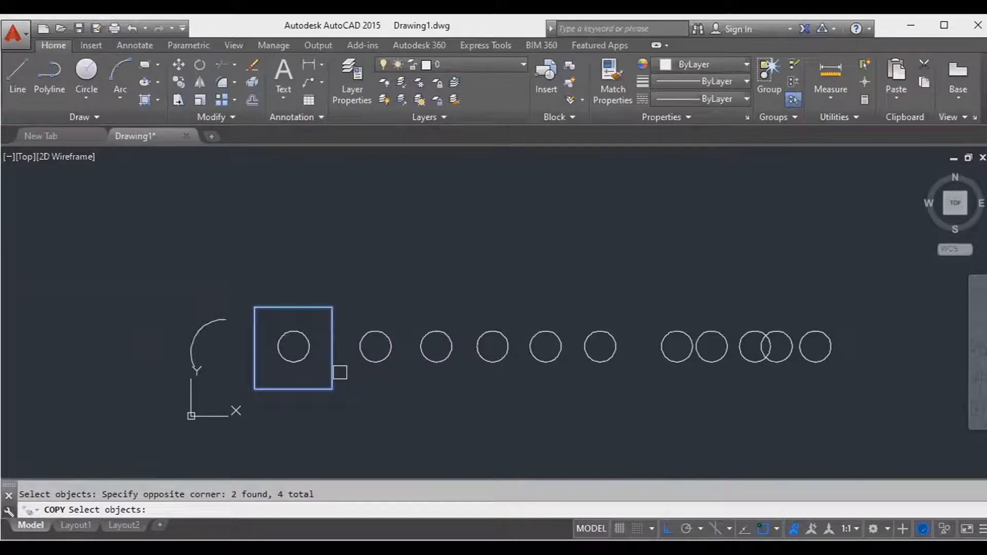
pyautogui.press('Return')
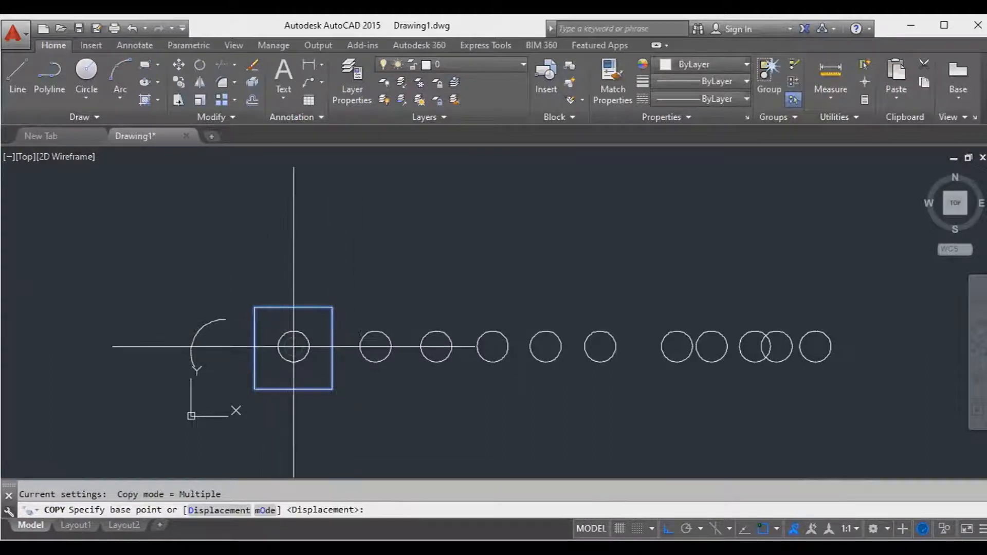
# Step: Using a base point below the square, place four copies of it horizontally to the right along the circle row
pyautogui.click(377, 448)
pyautogui.moveTo(510, 468); pyautogui.dragTo(398, 423, button='middle')
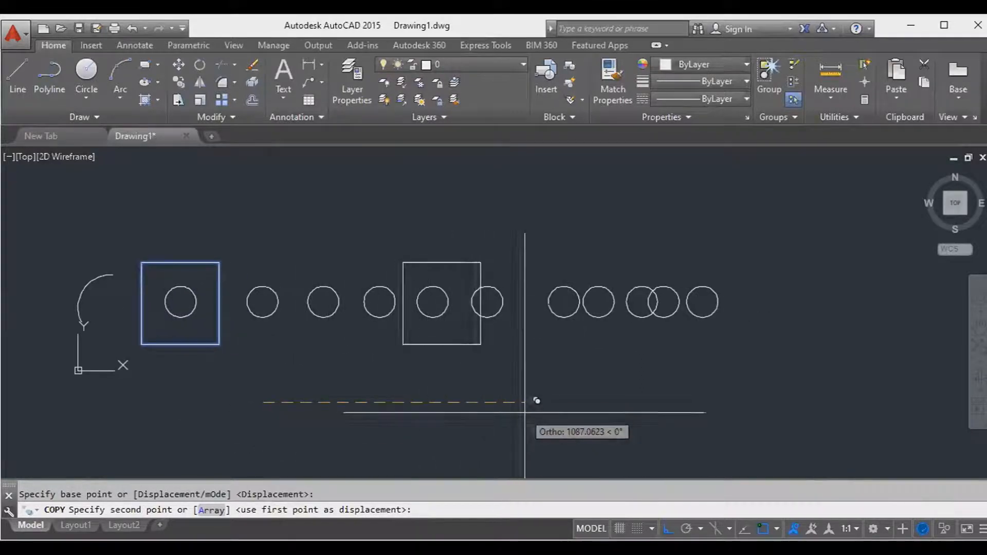
pyautogui.click(578, 414)
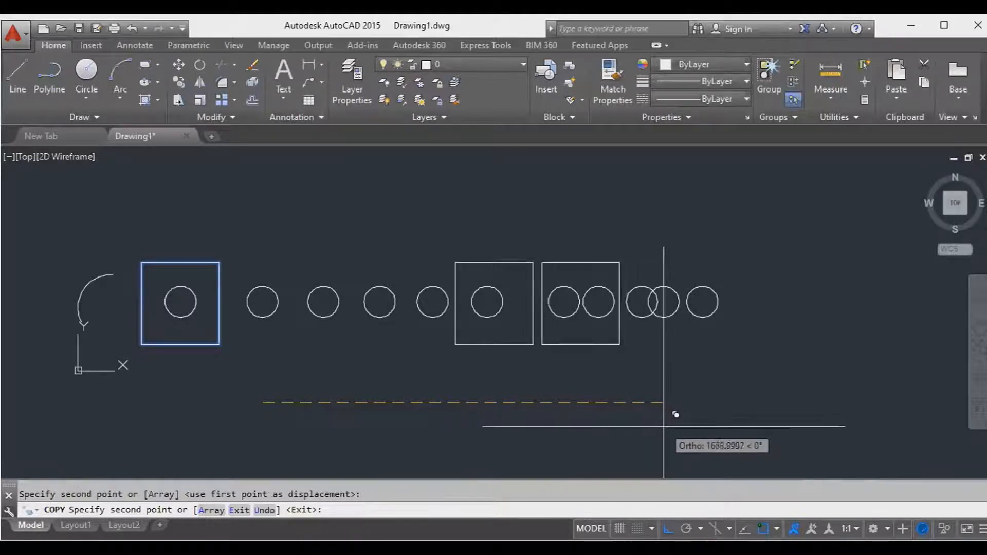
pyautogui.click(807, 431)
pyautogui.moveTo(751, 444); pyautogui.dragTo(691, 438, button='middle')
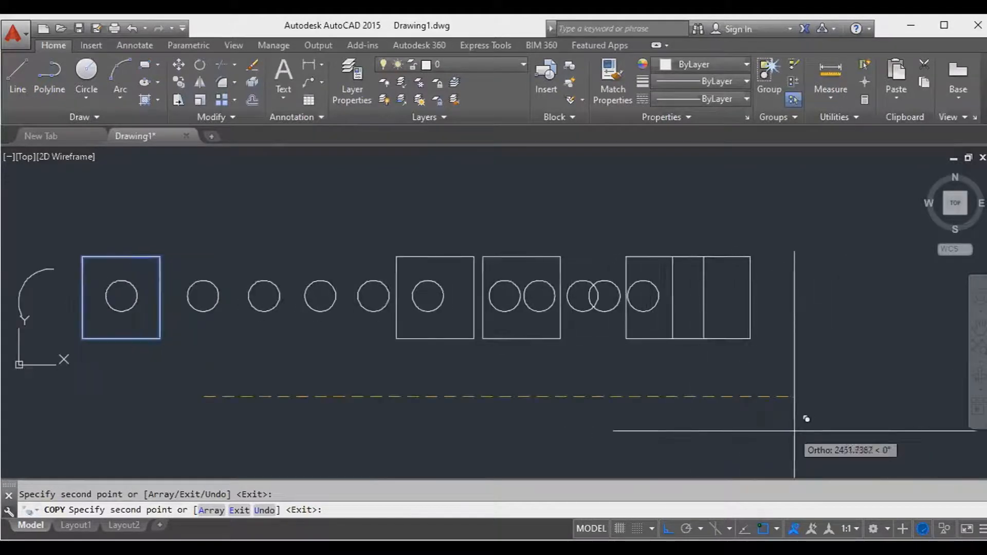
pyautogui.click(853, 426)
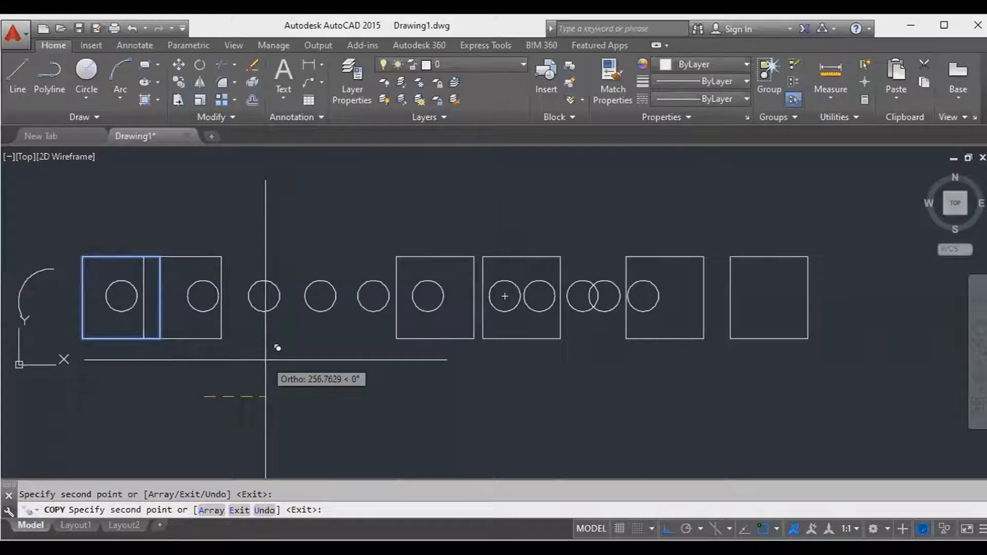
# Step: Turn Ortho off, place six freely positioned copies of the square below the row, and end the Copy command
pyautogui.press('F8')
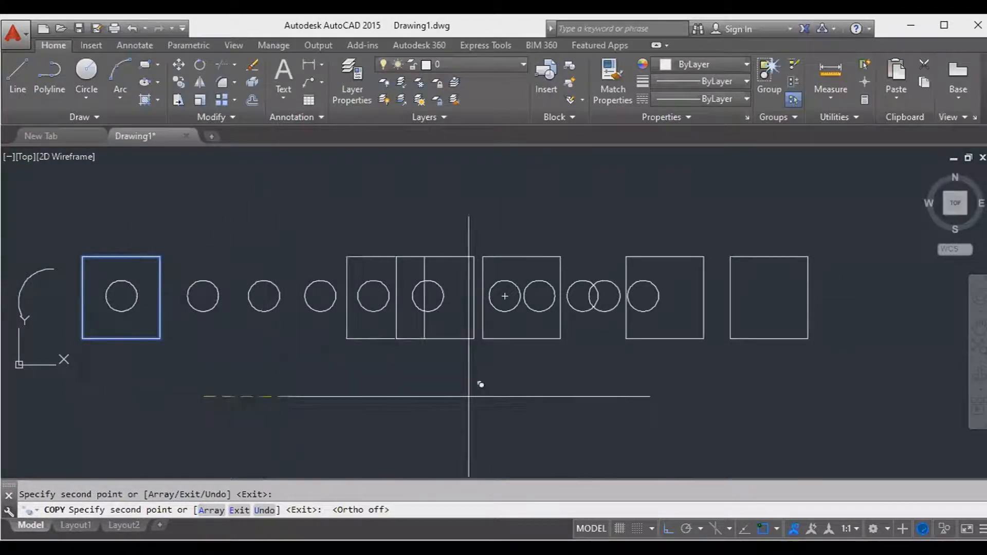
pyautogui.scroll(-3, 362, 438)
pyautogui.moveTo(362, 438); pyautogui.dragTo(470, 320, button='middle')
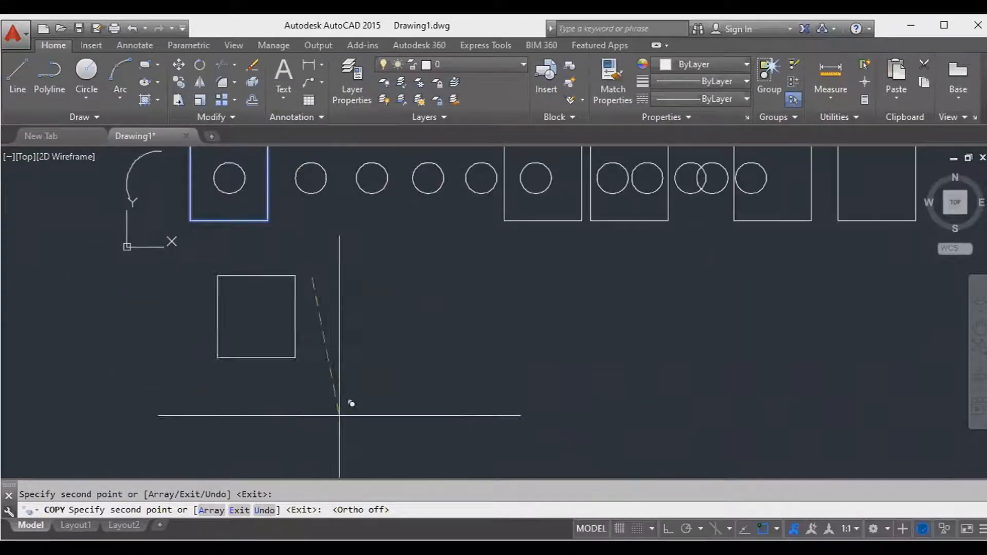
pyautogui.click(376, 432)
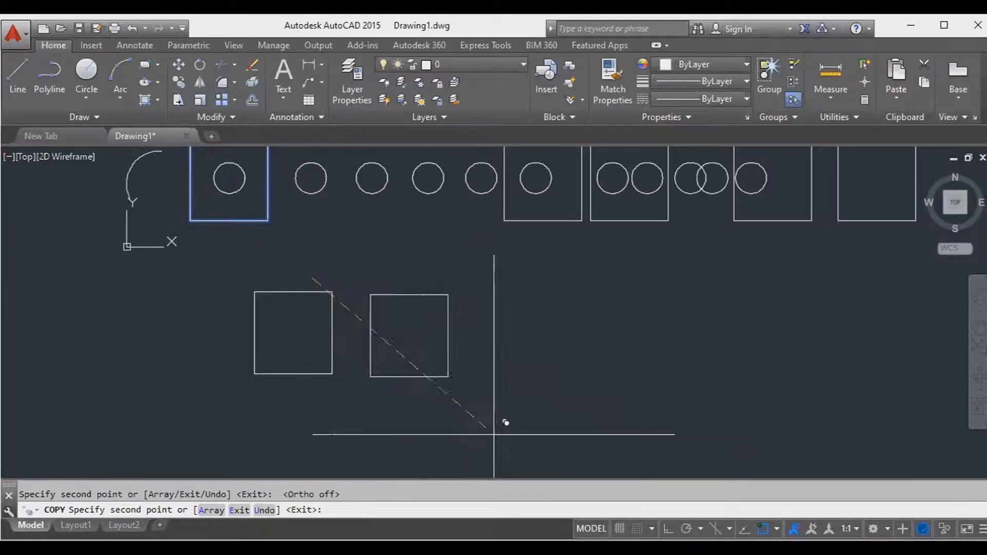
pyautogui.click(503, 443)
pyautogui.click(671, 448)
pyautogui.click(857, 442)
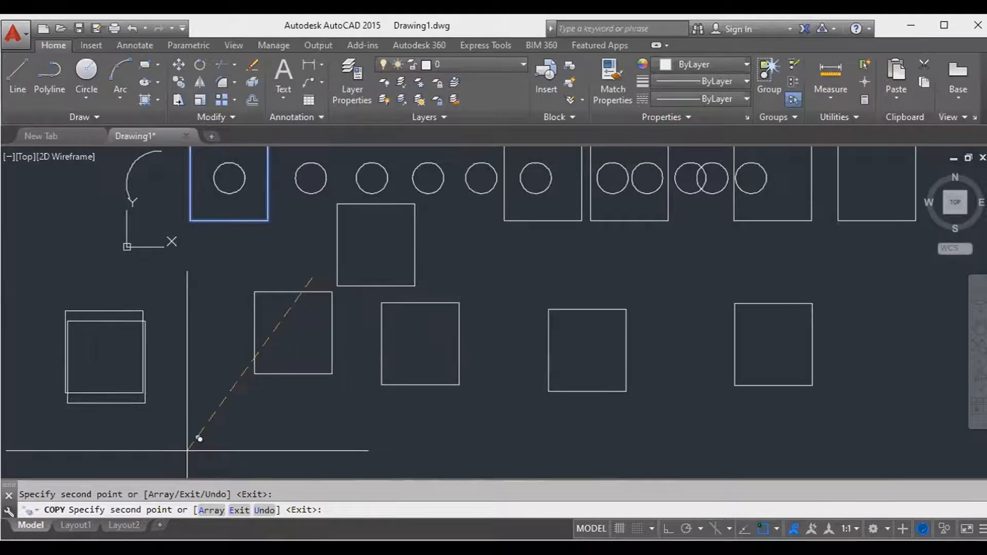
pyautogui.press('Escape')
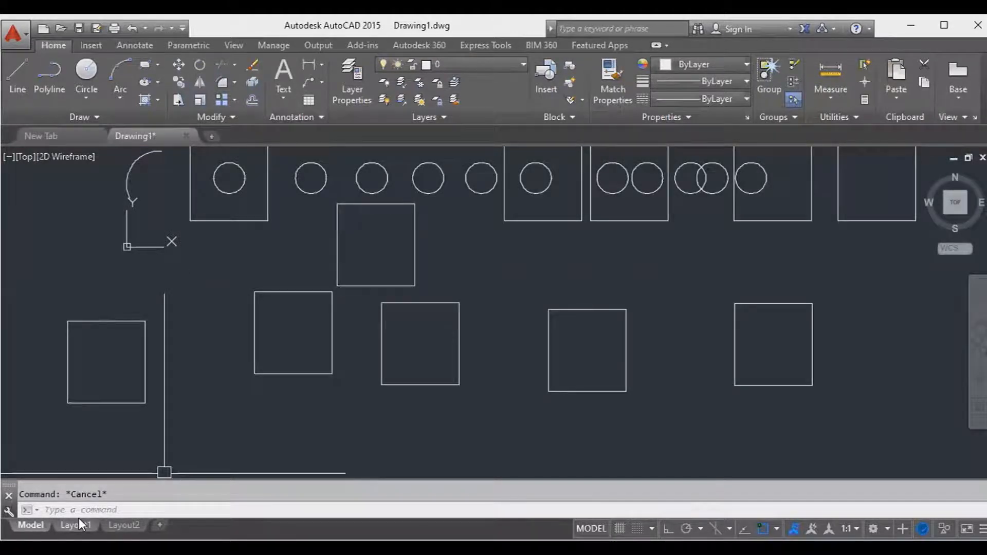
# Step: With Ortho on, draw a right triangle with Line above the row of circles, with its right angle at the lower-right corner
pyautogui.moveTo(260, 241); pyautogui.dragTo(234, 363, button='middle')
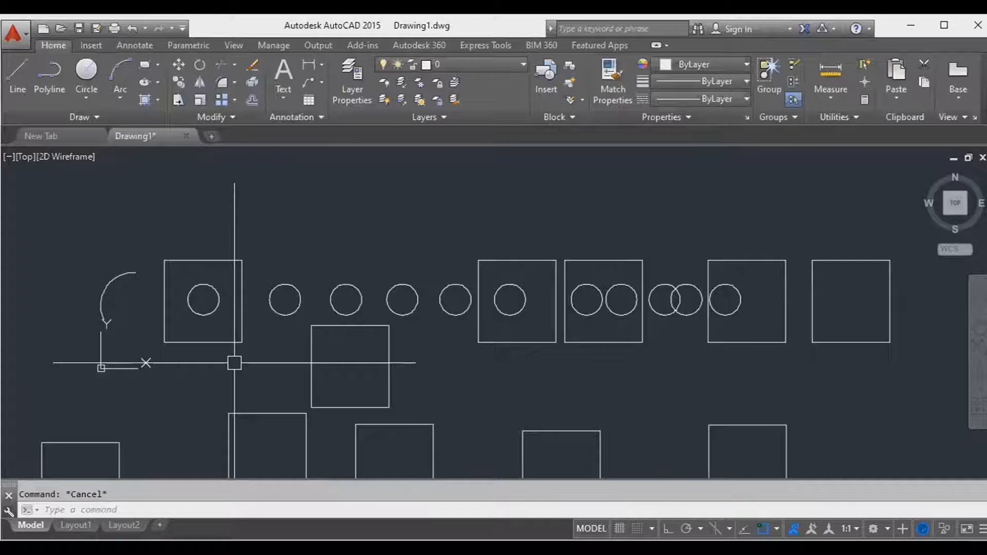
pyautogui.moveTo(394, 193); pyautogui.dragTo(414, 275, button='middle')
pyautogui.write('l')
pyautogui.press('Return')
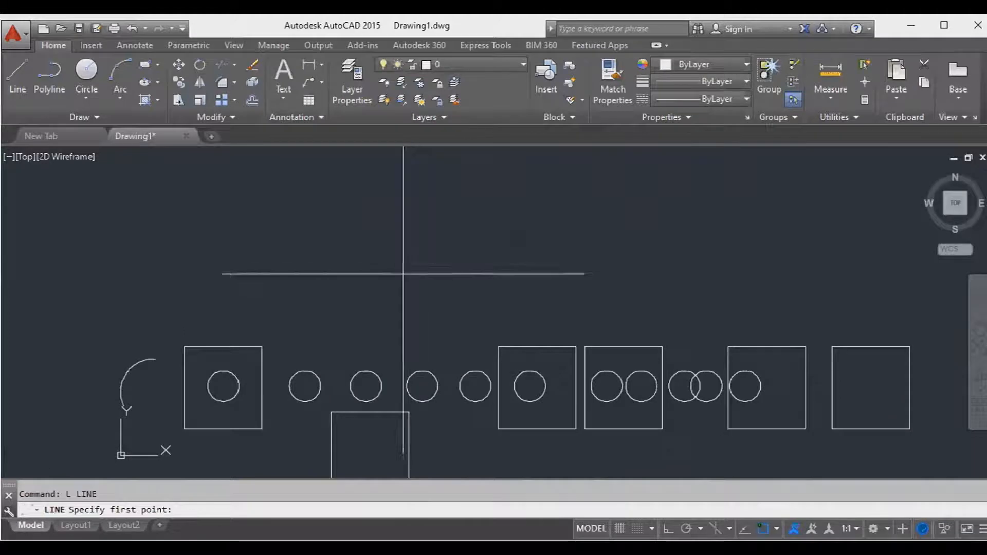
pyautogui.click(344, 277)
pyautogui.press('F7')
pyautogui.press('F7')
pyautogui.press('F8')
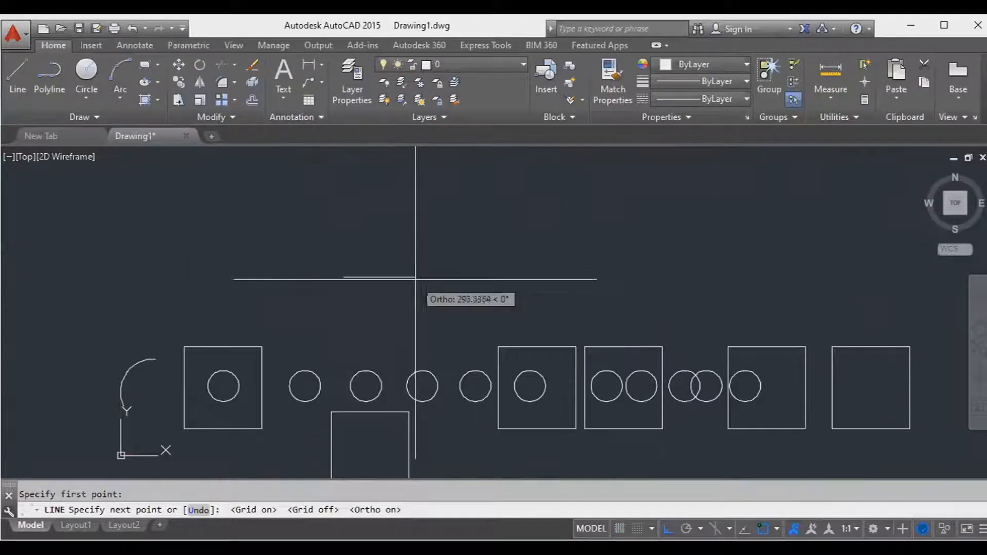
pyautogui.click(410, 276)
pyautogui.click(410, 175)
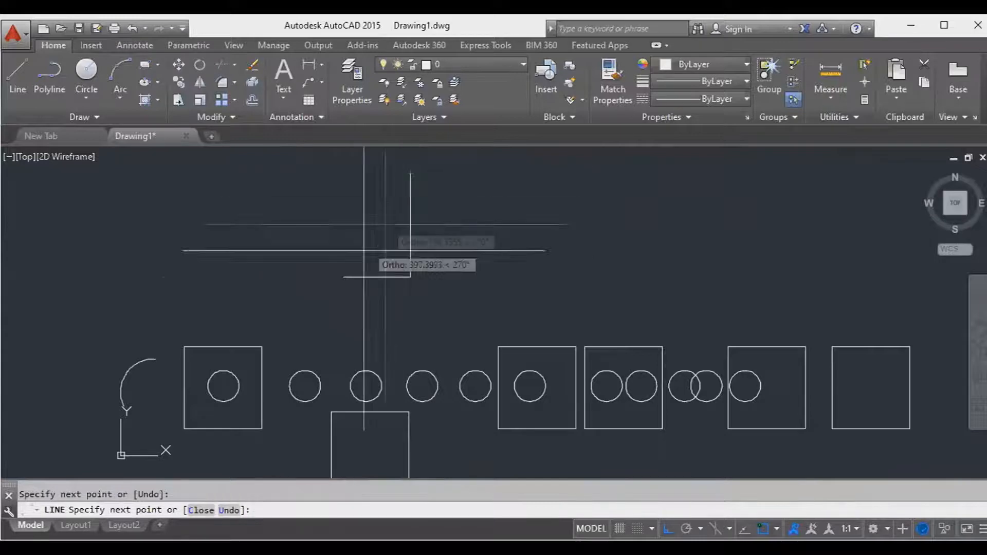
pyautogui.click(343, 276)
pyautogui.press('Escape')
pyautogui.scroll(3, 363, 289)
pyautogui.scroll(-2, 337, 346)
pyautogui.moveTo(402, 347); pyautogui.dragTo(400, 301, button='middle')
pyautogui.scroll(-2, 400, 300)
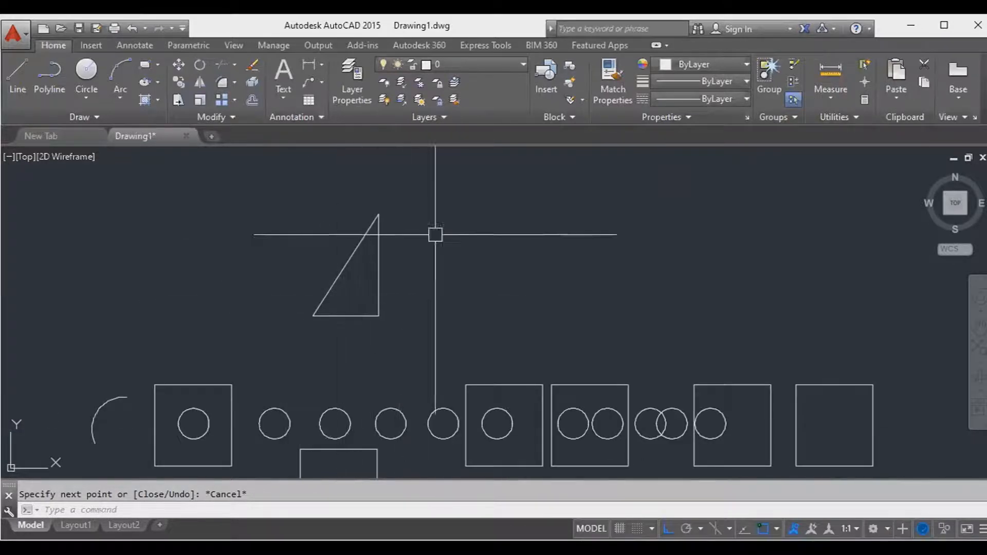
# Step: Start Rotate and select the triangle's three lines with a crossing box
pyautogui.press('Escape')
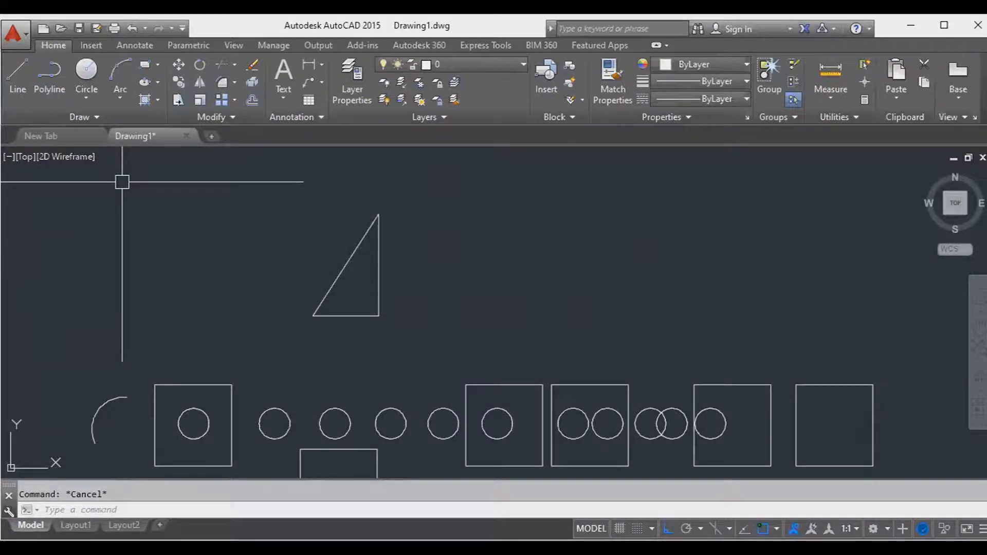
pyautogui.write('ota')
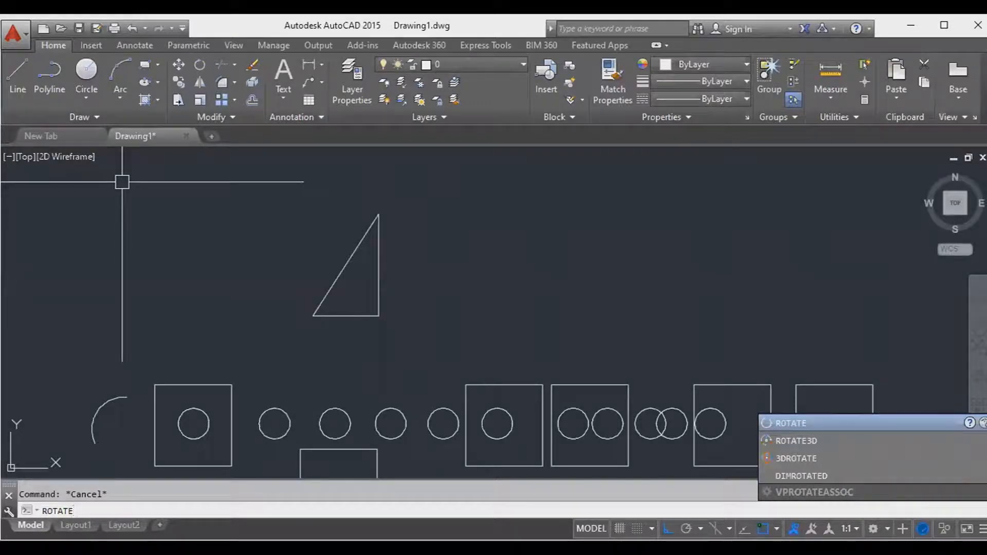
pyautogui.press('Return')
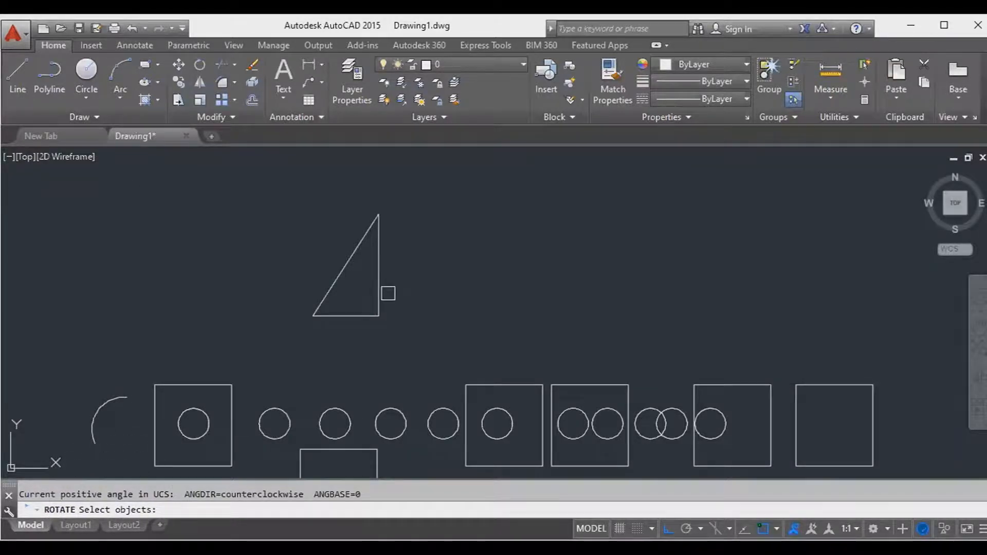
pyautogui.click(419, 338)
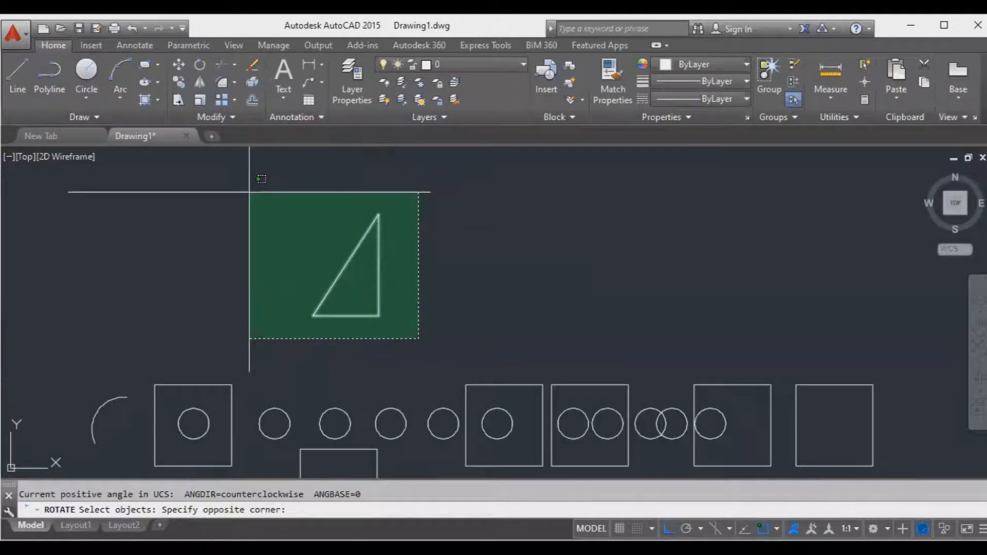
pyautogui.click(250, 192)
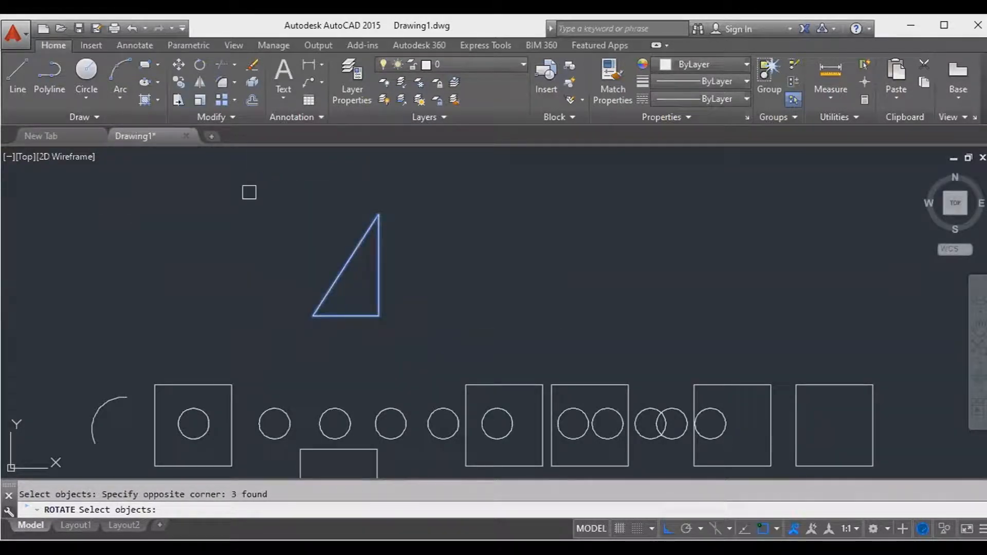
pyautogui.press('Return')
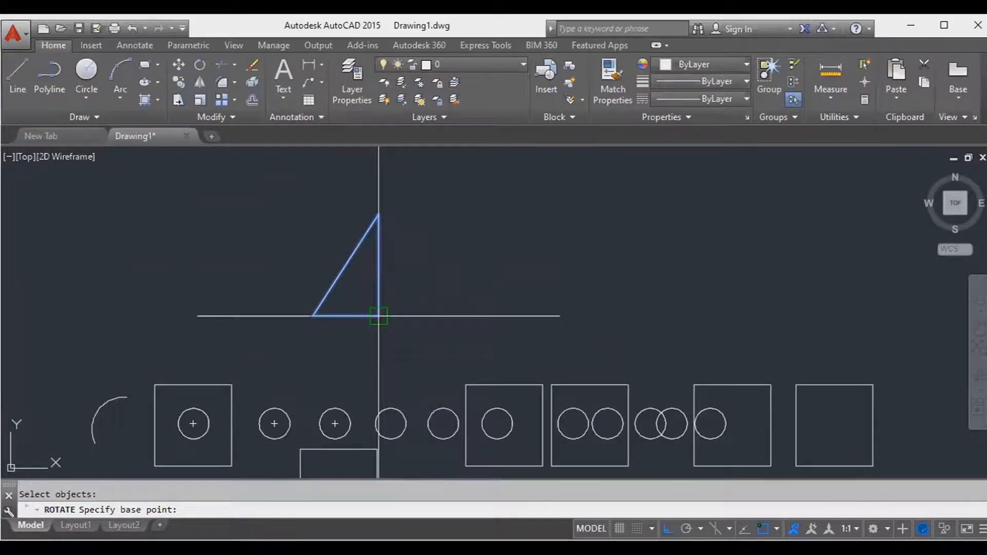
# Step: Rotate the triangle by 45 degrees about its right-angle corner
pyautogui.scroll(3, 379, 316)
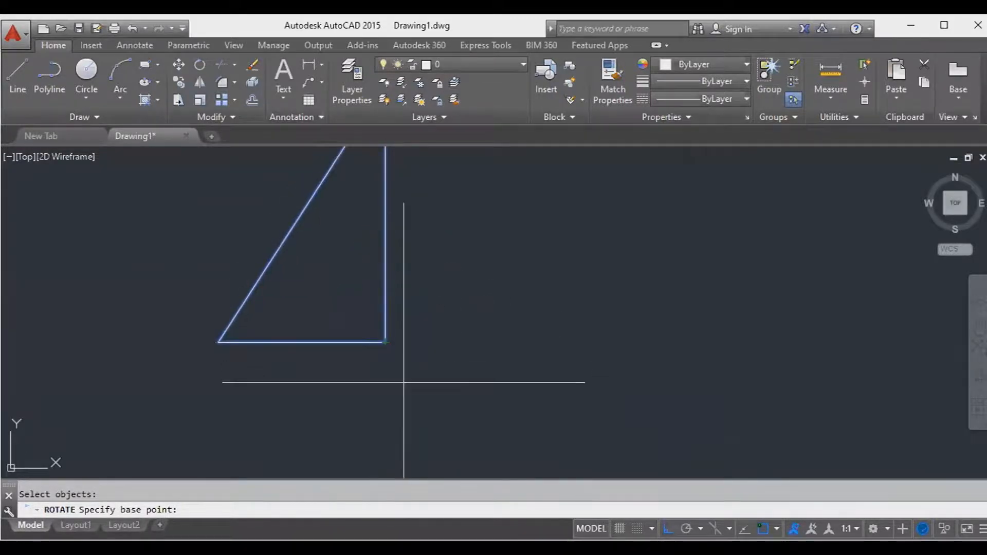
pyautogui.moveTo(403, 374); pyautogui.dragTo(411, 422, button='middle')
pyautogui.scroll(-2, 423, 414)
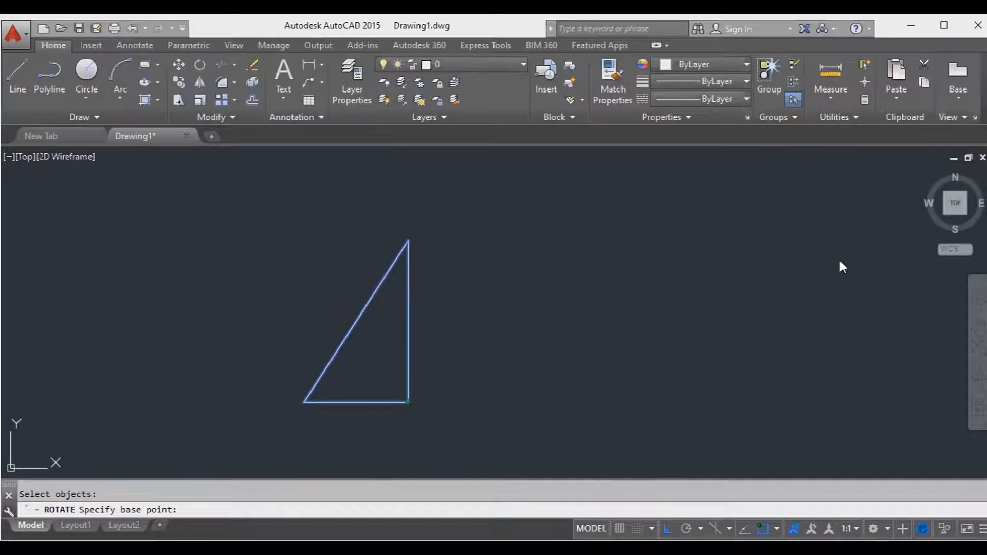
pyautogui.click(408, 402)
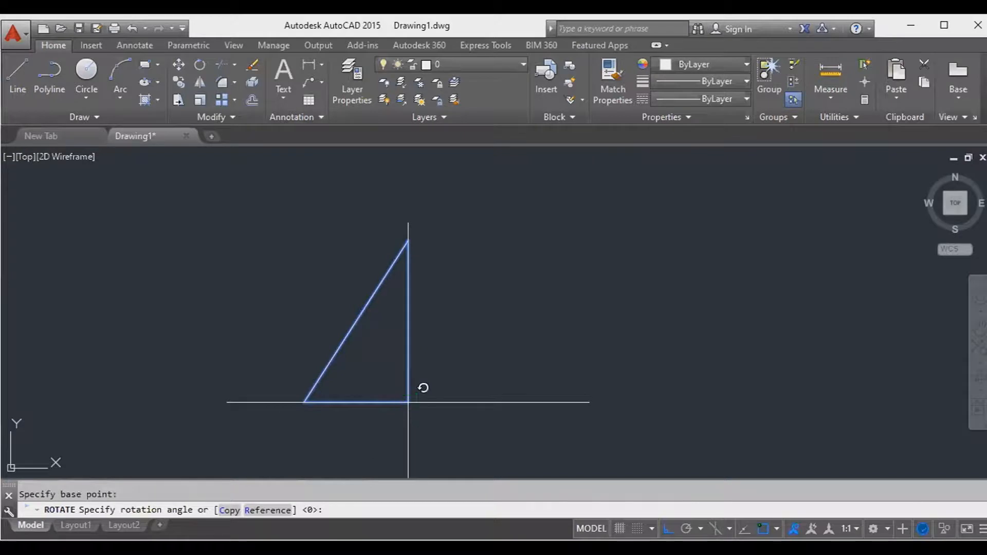
pyautogui.moveTo(430, 415); pyautogui.dragTo(371, 350, button='middle')
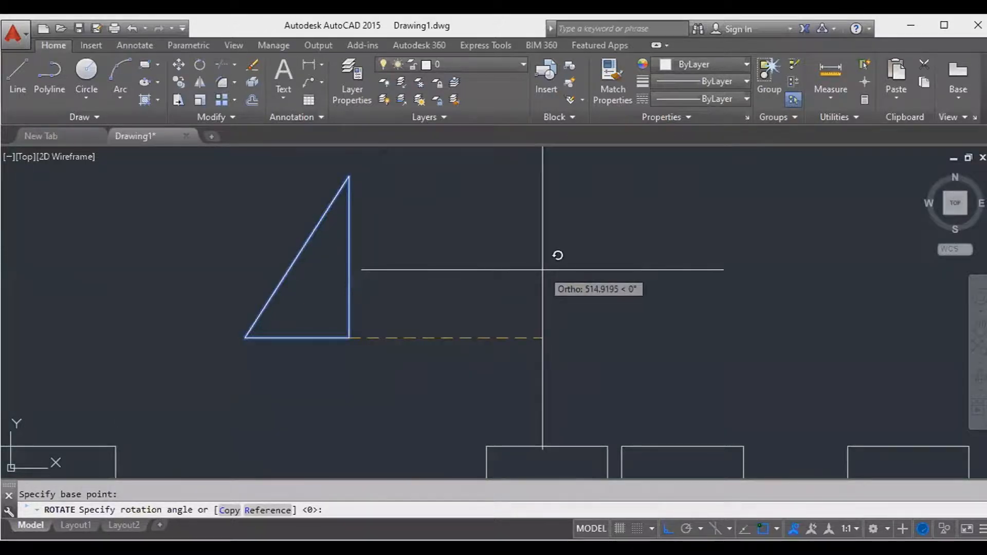
pyautogui.write('45')
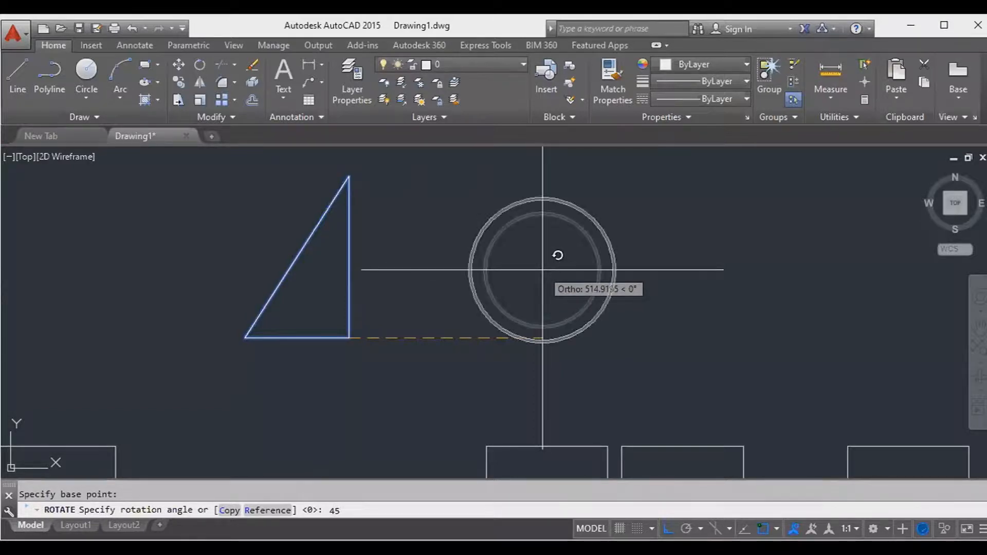
pyautogui.press('Return')
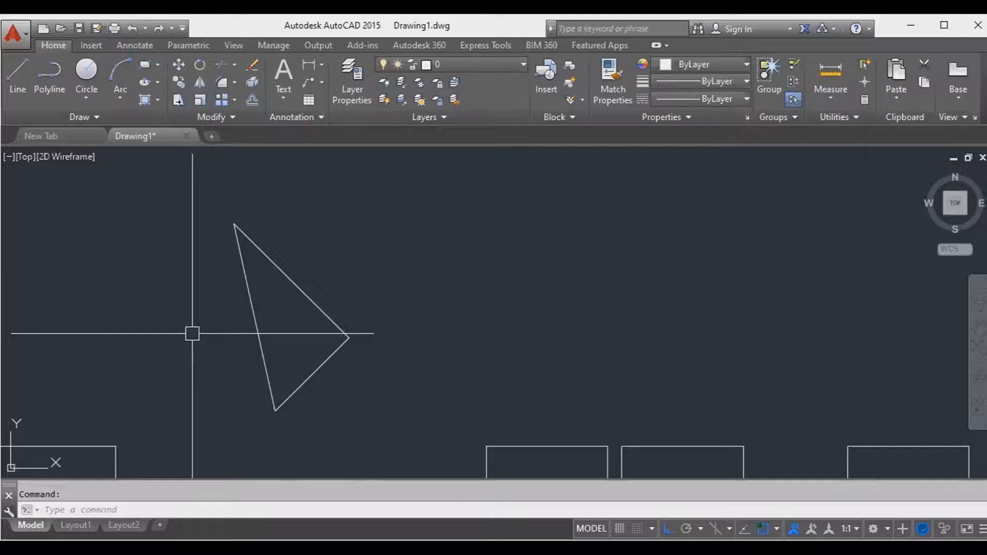
# Step: Undo the triangle's rotation with the UNDO command, reverting a single operation
pyautogui.write('UNDO')
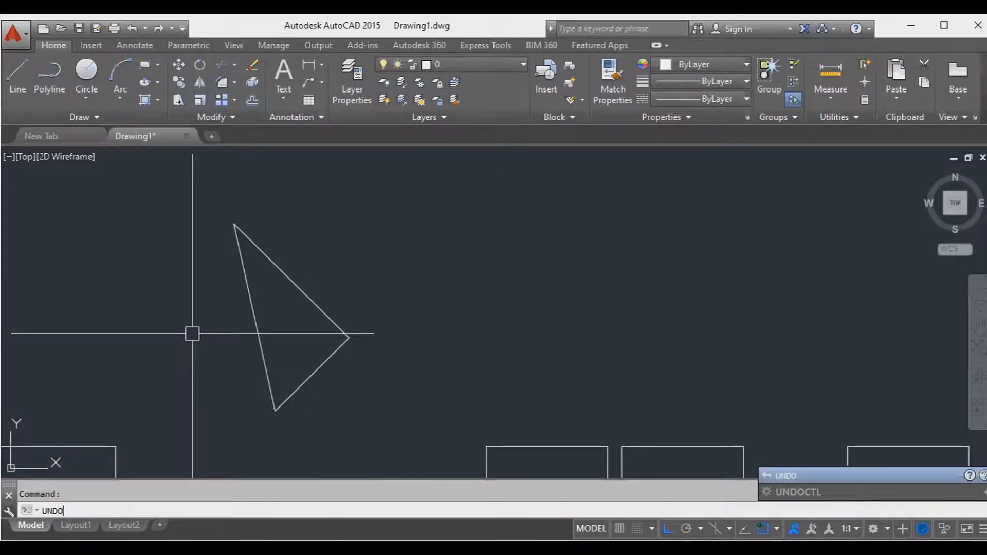
pyautogui.press('Return')
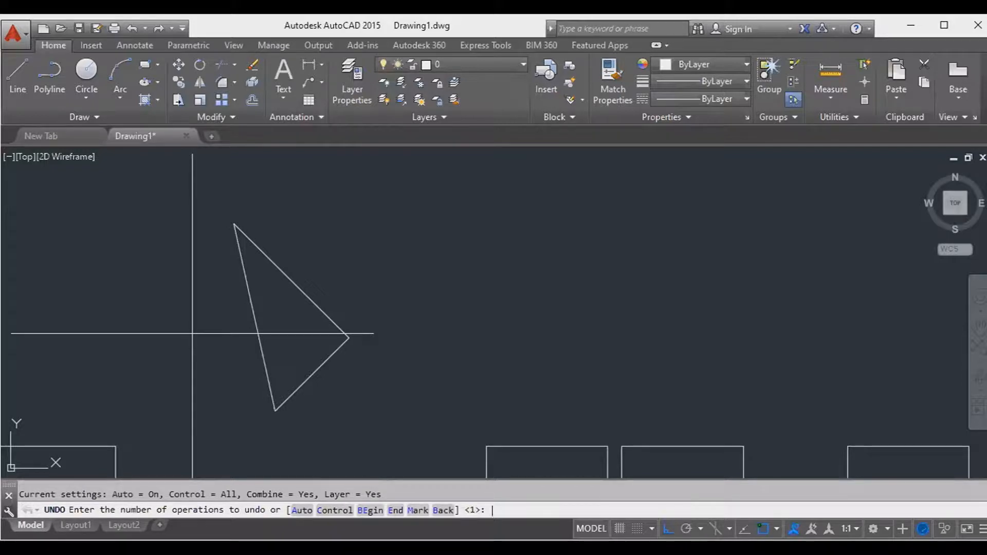
pyautogui.press('Return')
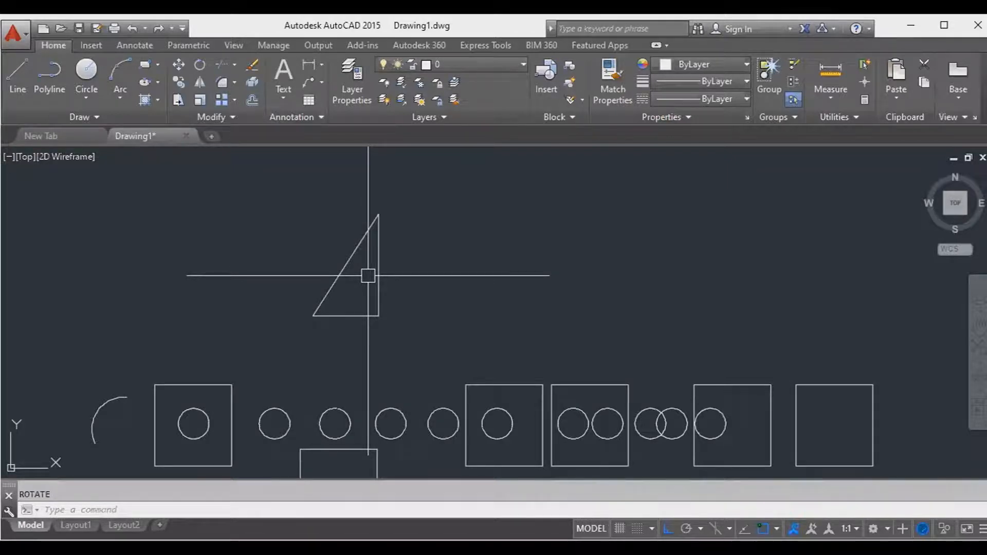
# Step: Repeat the undo through the triangle and all the copies, until only the arc, square and circle are left
pyautogui.press('Return')
pyautogui.press('Return')
pyautogui.press('Return')
pyautogui.press('Return')
pyautogui.press('Return')
pyautogui.press('Return')
pyautogui.press('Return')
pyautogui.press('Return')
pyautogui.press('Return')
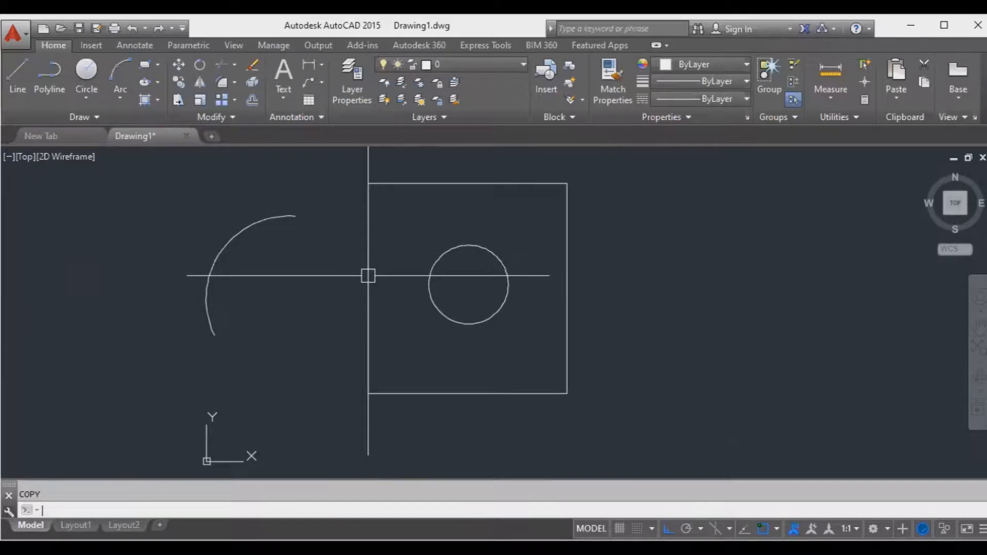
# Step: Try to restore the undone operations with the REDO command
pyautogui.write('REDO')
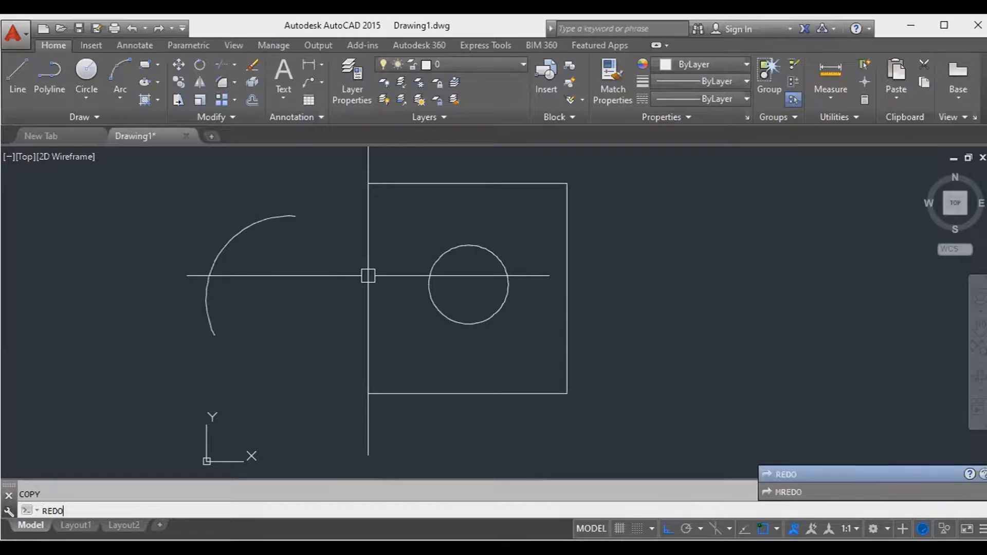
pyautogui.press('Return')
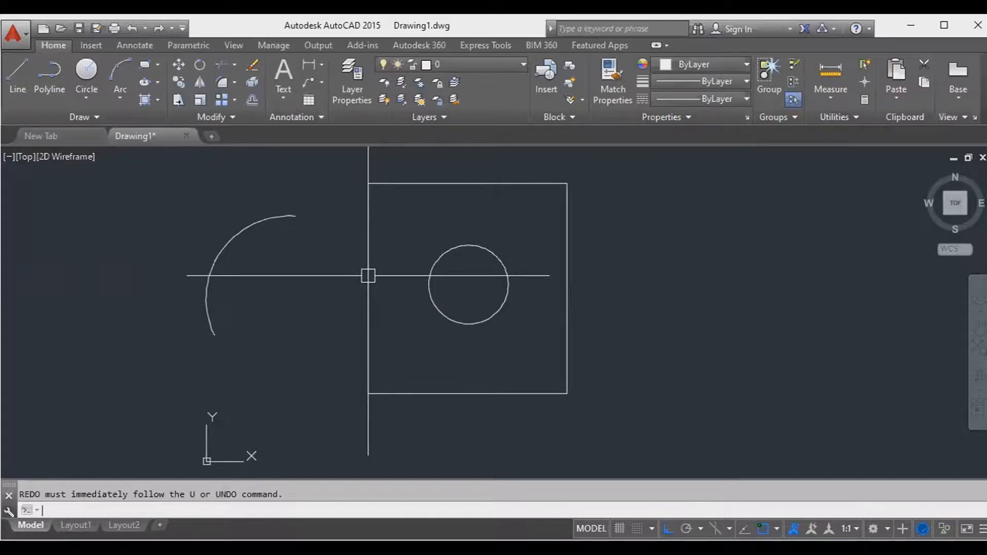
pyautogui.press('Escape')
# Step: Draw a right triangle with Line above and to the right of the square, with its right angle at the lower-right corner
pyautogui.moveTo(670, 300); pyautogui.dragTo(615, 403, button='middle')
pyautogui.write('l')
pyautogui.press('Return')
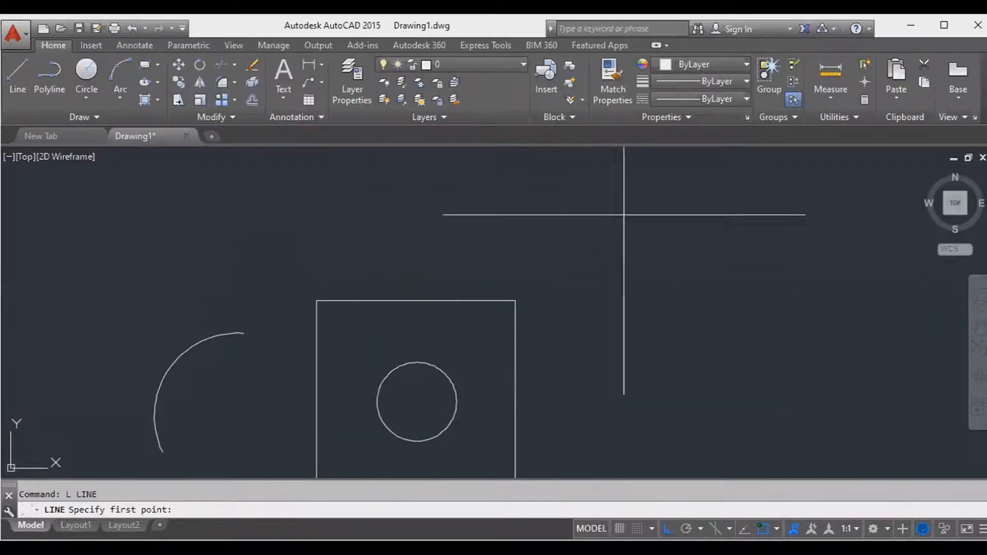
pyautogui.click(577, 263)
pyautogui.click(692, 262)
pyautogui.moveTo(690, 160); pyautogui.dragTo(688, 241, button='middle')
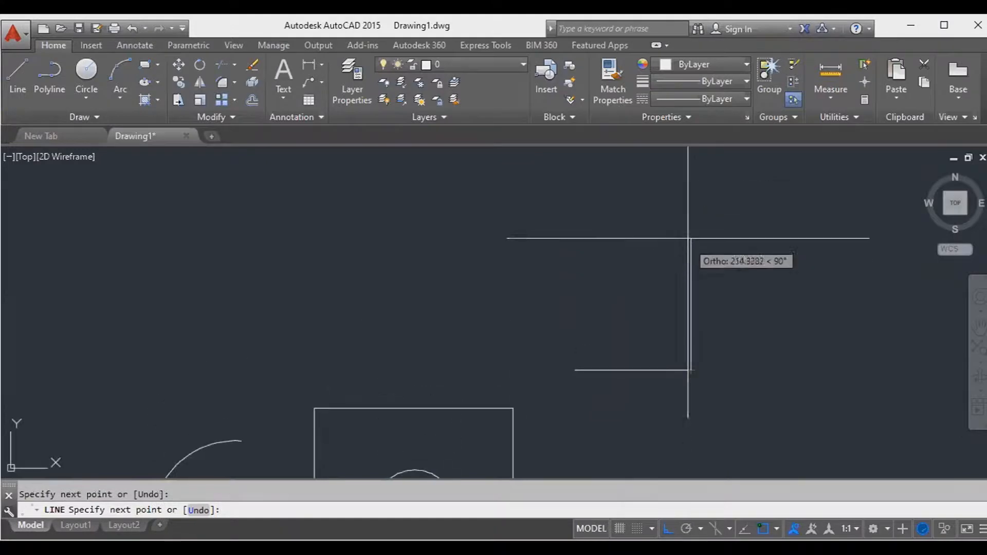
pyautogui.click(690, 203)
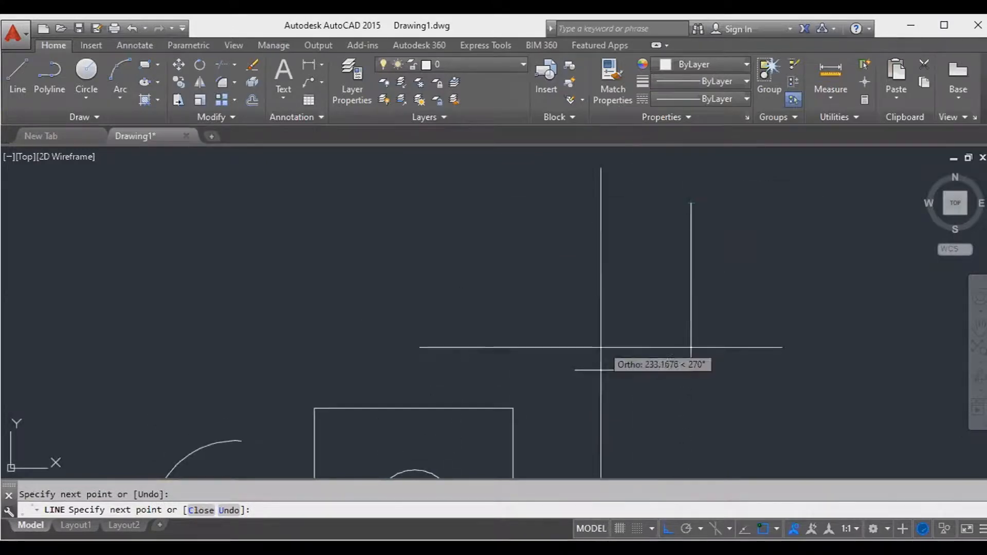
pyautogui.click(578, 368)
pyautogui.press('Escape')
pyautogui.moveTo(834, 354); pyautogui.dragTo(785, 364, button='middle')
pyautogui.moveTo(643, 326); pyautogui.dragTo(575, 328, button='middle')
pyautogui.scroll(2, 576, 328)
pyautogui.write('ROT')
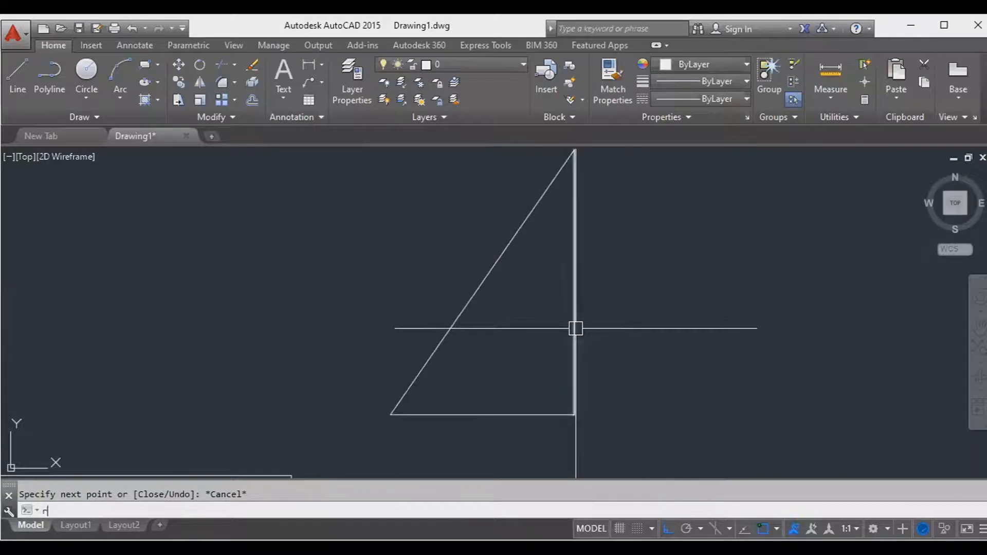
pyautogui.write('RE')
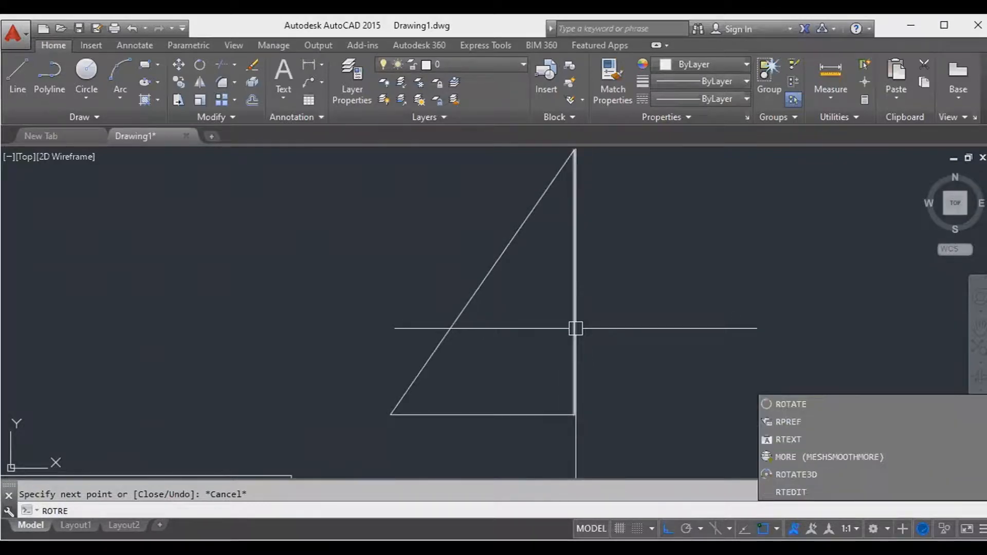
pyautogui.press('Return')
pyautogui.scroll(-2, 580, 344)
pyautogui.moveTo(580, 347); pyautogui.dragTo(534, 346, button='middle')
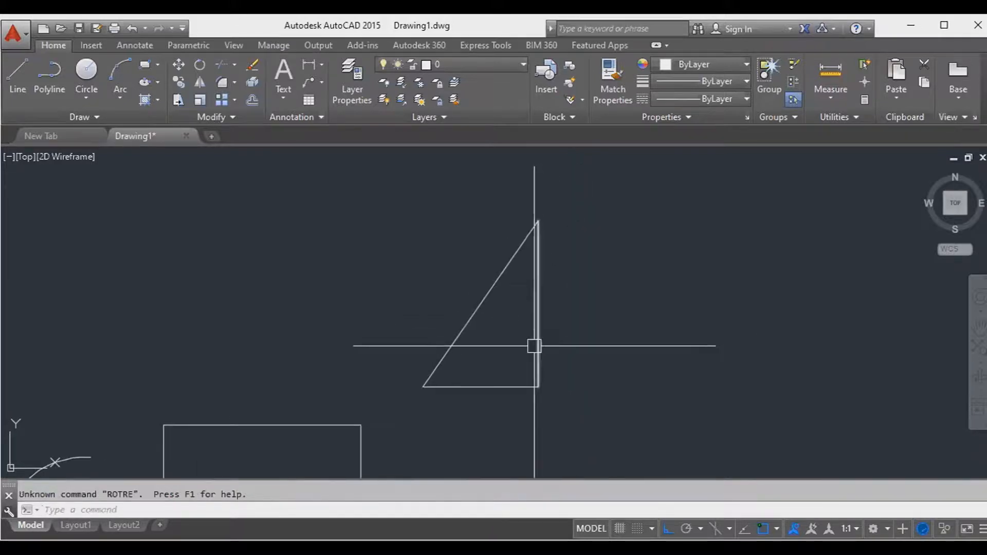
pyautogui.press('Escape')
# Step: Rotate the right triangle 90 degrees about its lower-right corner
pyautogui.write('ROR')
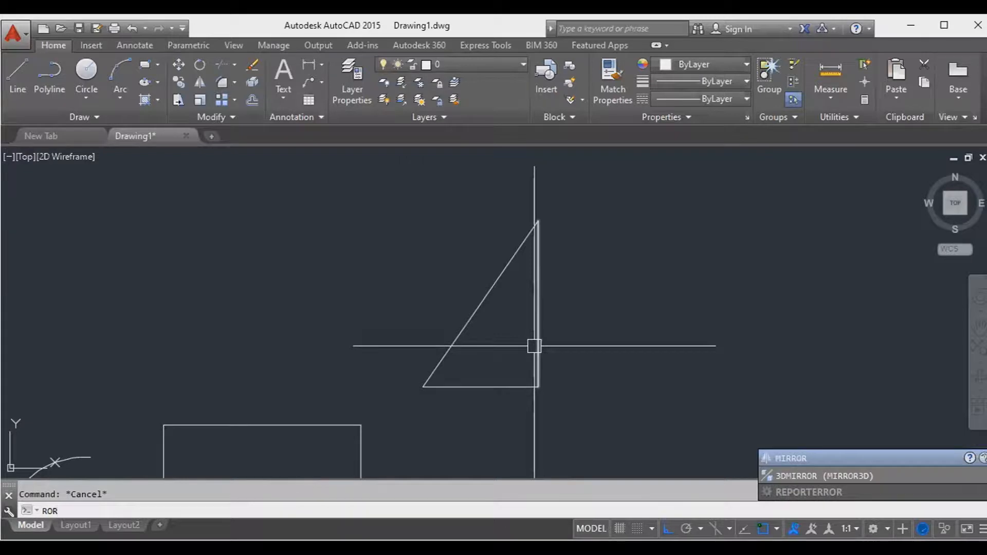
pyautogui.press('BackSpace')
pyautogui.write('TATE')
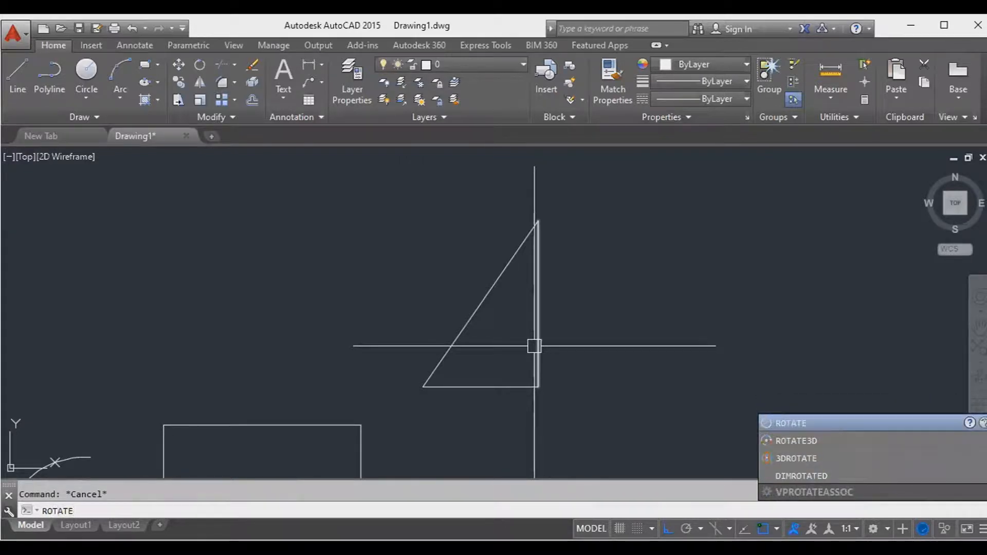
pyautogui.press('Return')
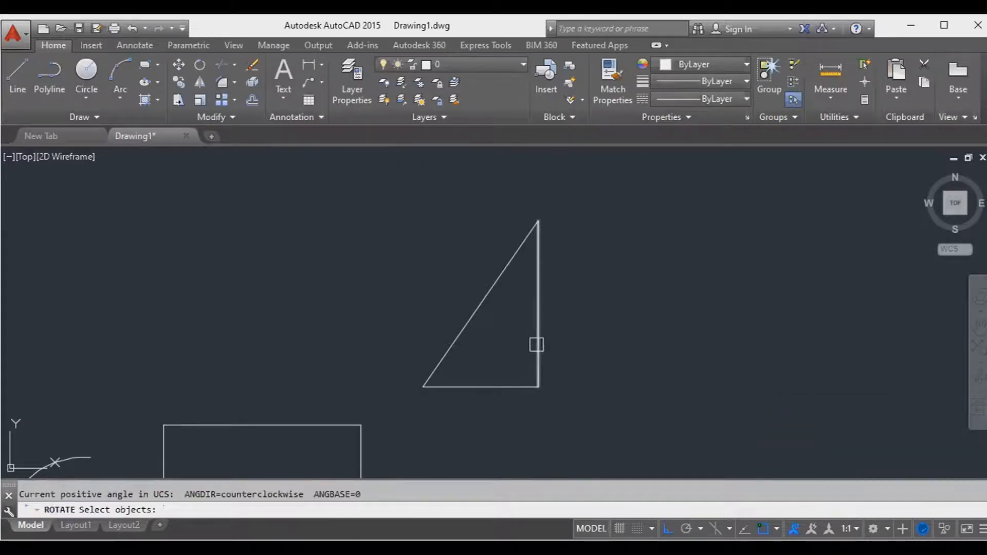
pyautogui.click(582, 415)
pyautogui.click(405, 201)
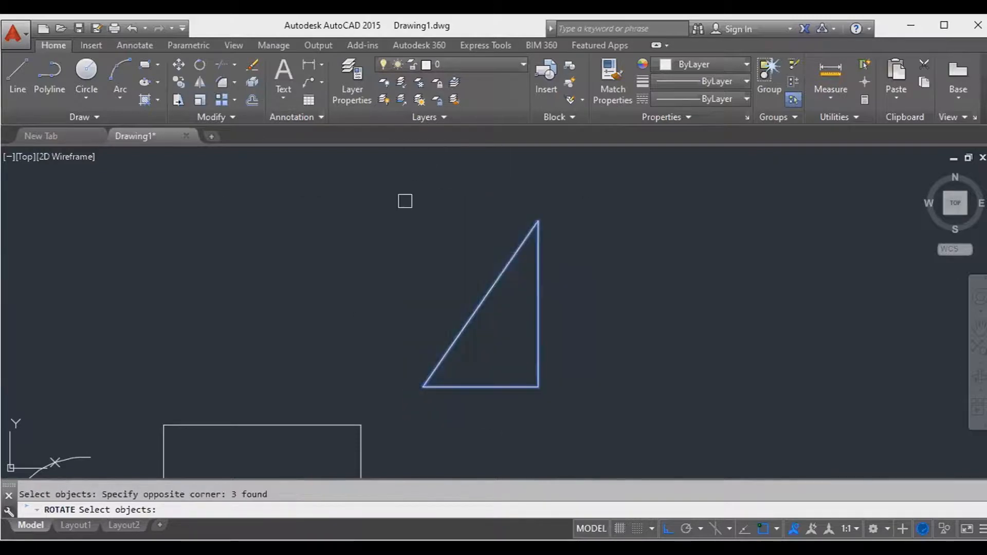
pyautogui.press('Return')
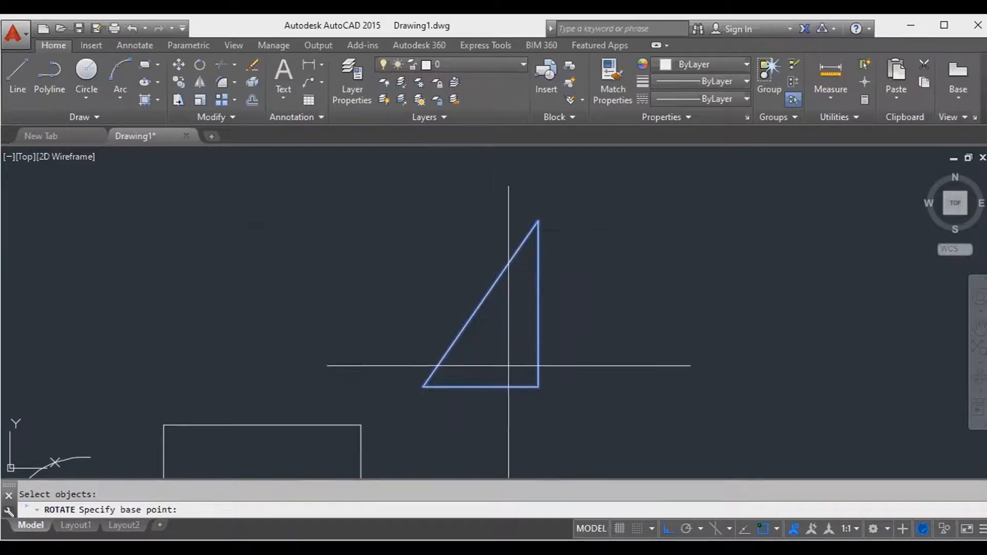
pyautogui.click(539, 387)
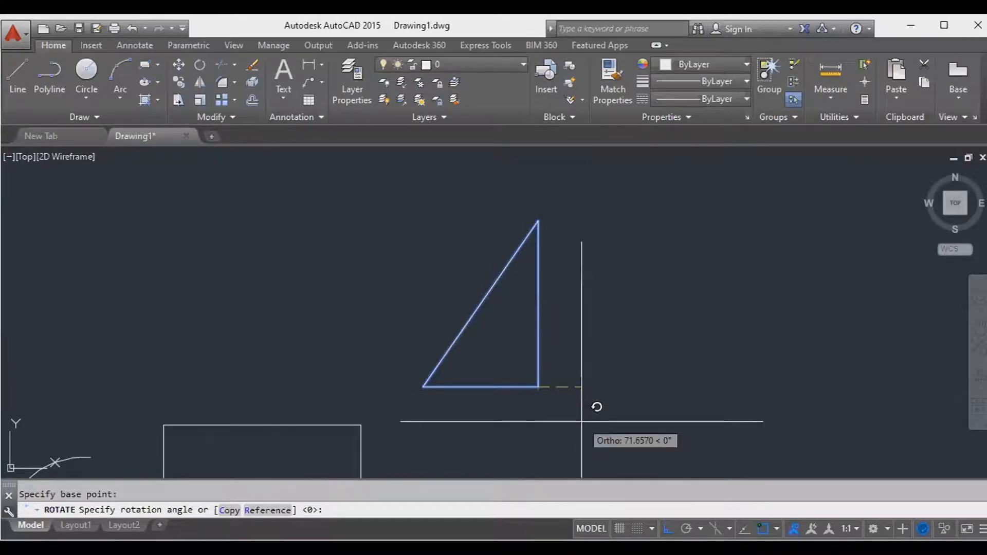
pyautogui.write('90')
pyautogui.press('Return')
pyautogui.moveTo(593, 372); pyautogui.dragTo(542, 233, button='middle')
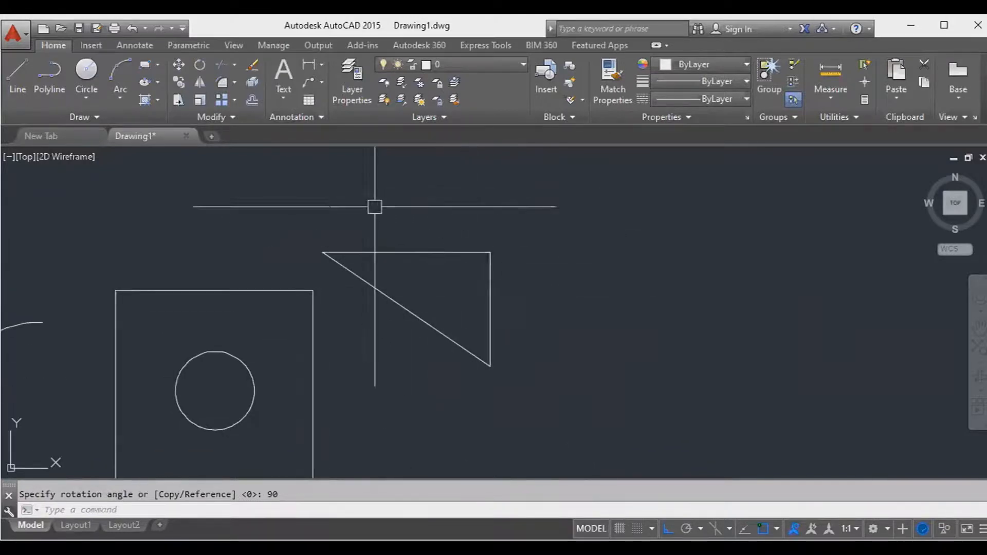
pyautogui.moveTo(477, 302); pyautogui.dragTo(476, 328, button='middle')
# Step: Move the rotated triangle horizontally to the right, farther away from the square
pyautogui.press('Escape')
pyautogui.write('M')
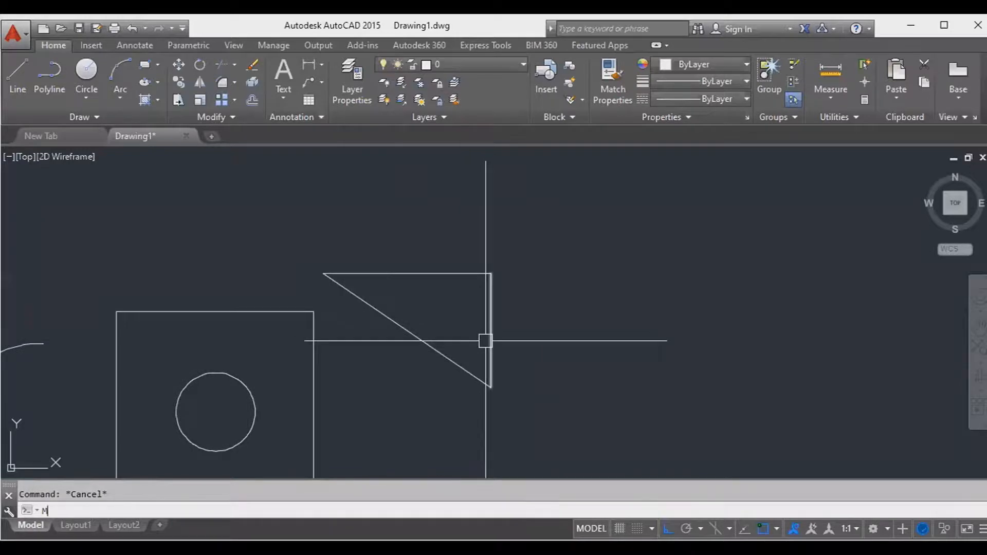
pyautogui.press('Return')
pyautogui.click(584, 432)
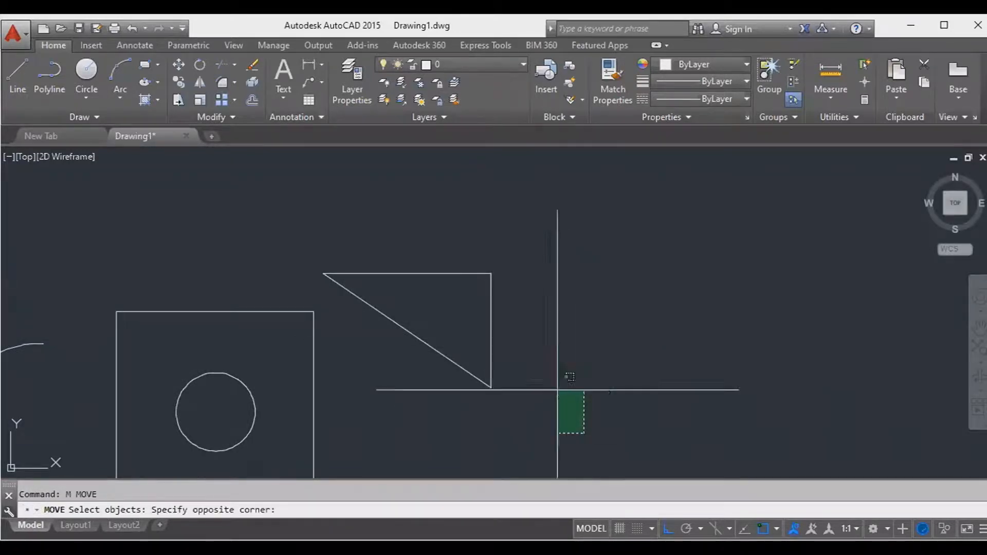
pyautogui.click(391, 203)
pyautogui.press('Return')
pyautogui.click(300, 208)
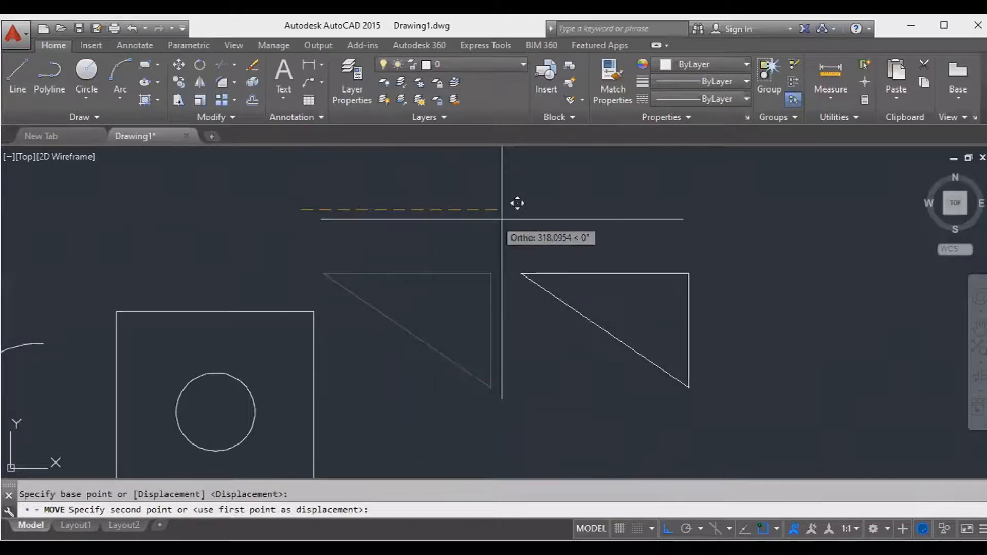
pyautogui.click(543, 211)
pyautogui.moveTo(557, 251); pyautogui.dragTo(389, 252, button='middle')
pyautogui.moveTo(650, 319); pyautogui.dragTo(605, 348, button='middle')
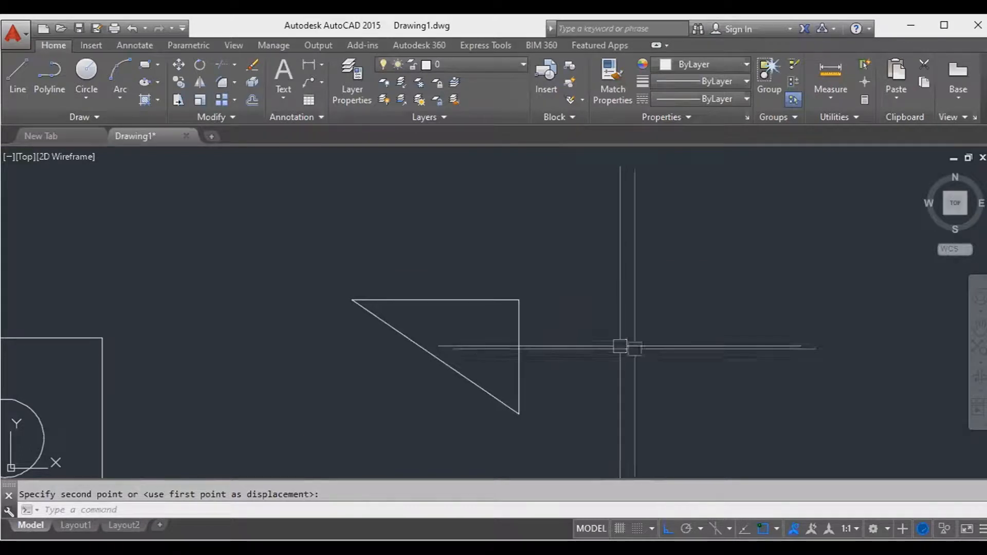
pyautogui.scroll(-2, 658, 355)
pyautogui.scroll(2, 649, 360)
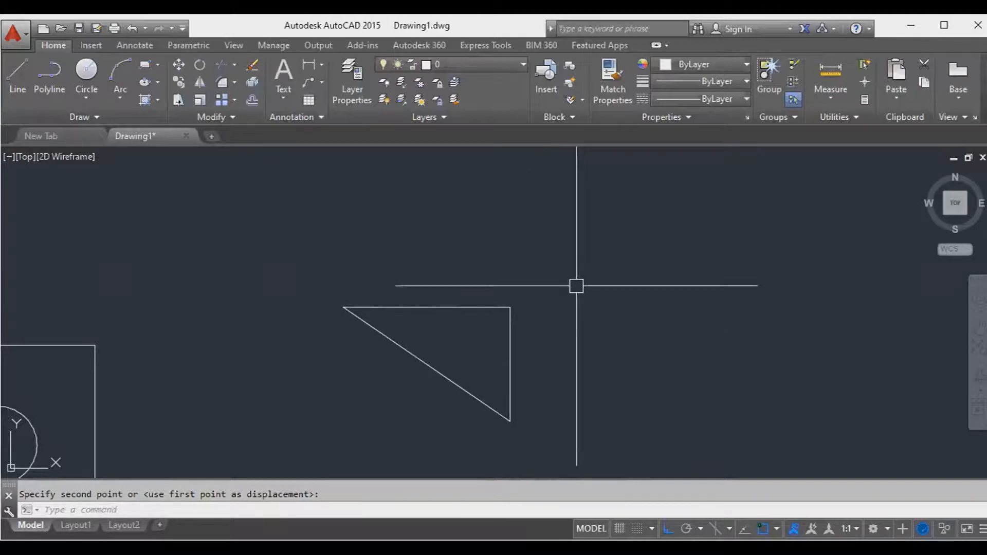
pyautogui.press('Escape')
pyautogui.write('l')
pyautogui.press('Return')
pyautogui.click(642, 293)
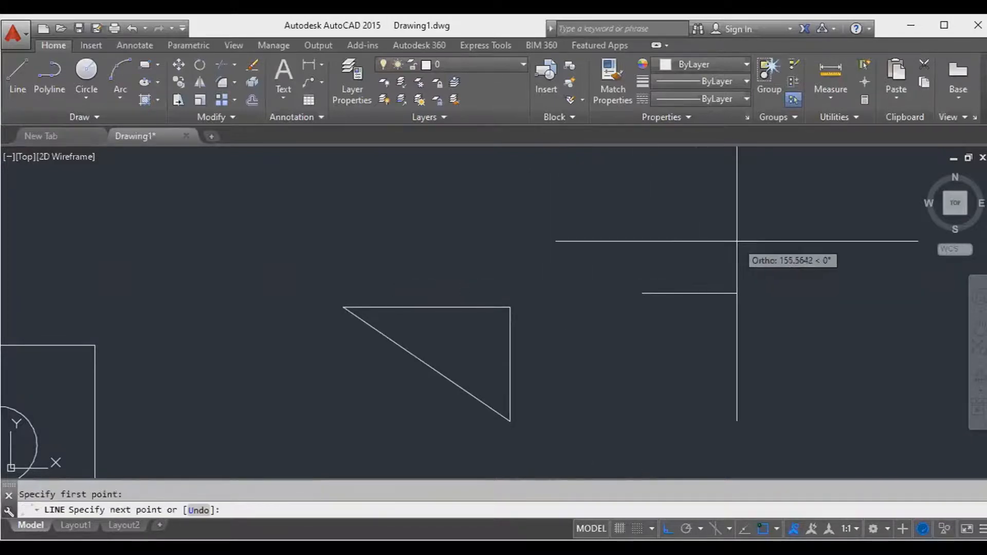
pyautogui.press('F8')
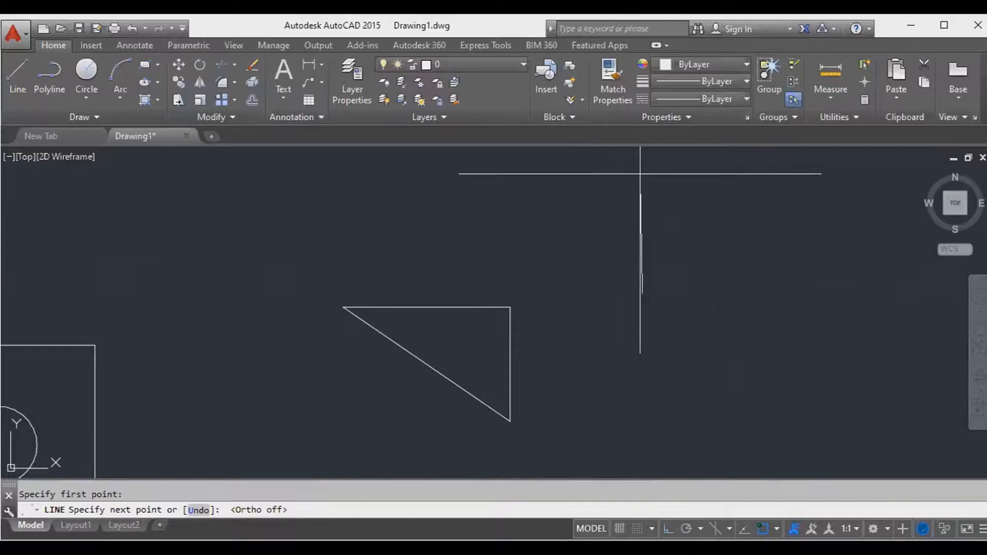
pyautogui.moveTo(643, 172); pyautogui.dragTo(618, 237, button='middle')
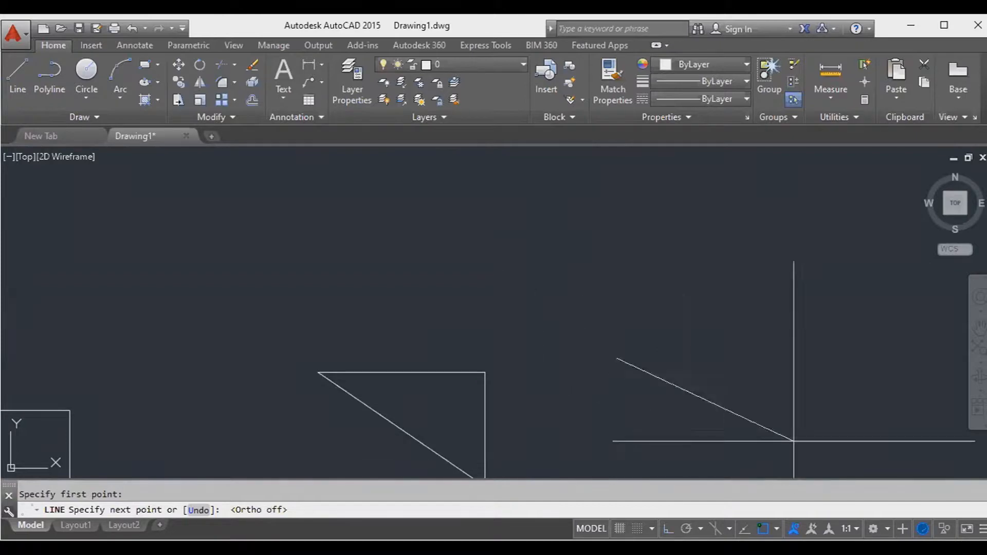
pyautogui.press('Escape')
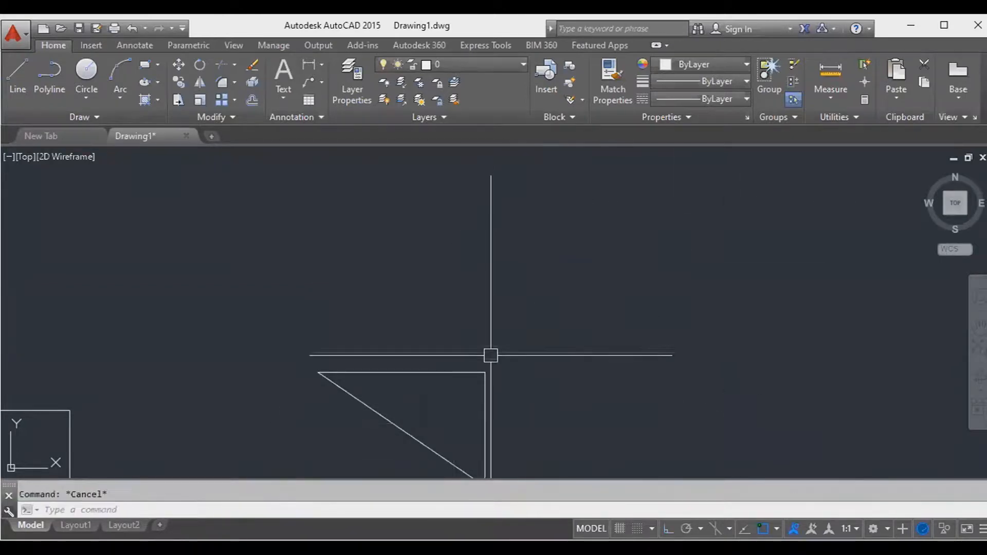
# Step: Undo the triangle's move and its 90-degree rotation
pyautogui.write('u')
pyautogui.press('Return')
pyautogui.press('Return')
pyautogui.press('Return')
pyautogui.press('Return')
pyautogui.press('Return')
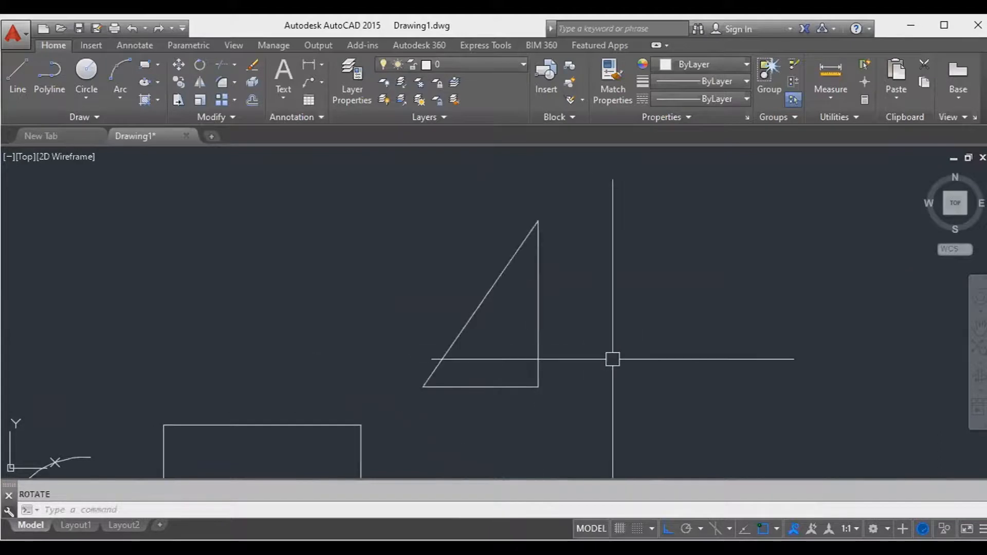
pyautogui.moveTo(543, 368); pyautogui.dragTo(548, 354, button='middle')
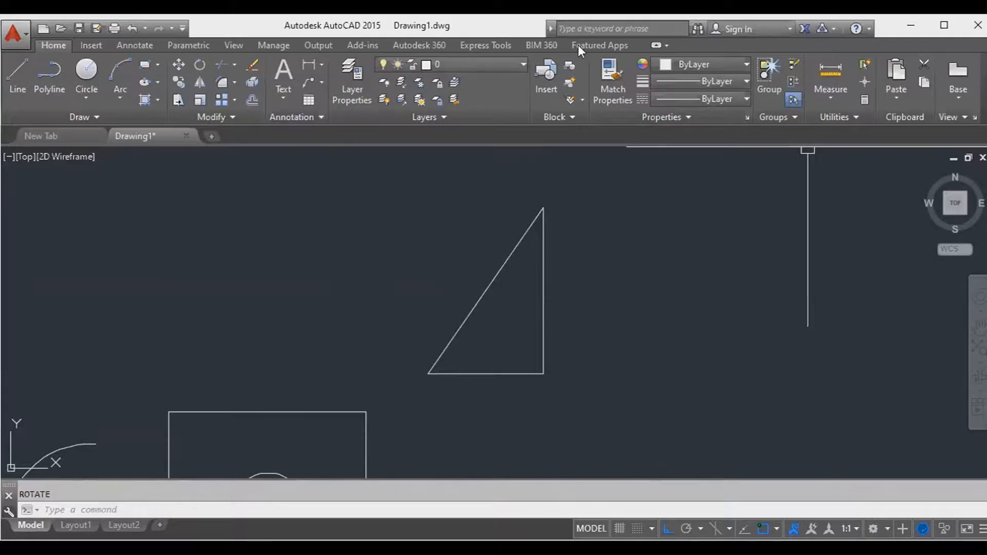
pyautogui.click(130, 325)
pyautogui.click(77, 283)
pyautogui.press('Escape')
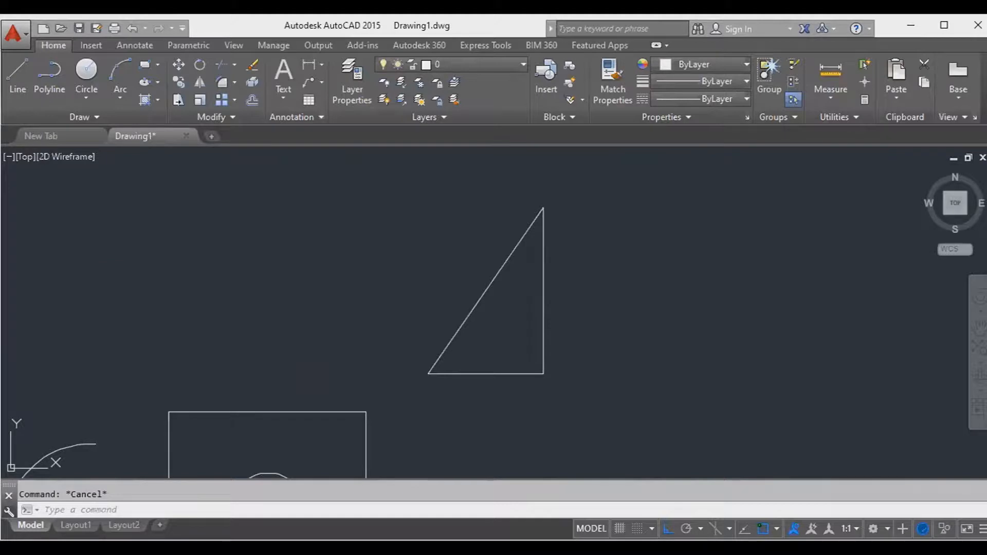
# Step: Rotate the right triangle by -90 degrees about its lower-right corner
pyautogui.moveTo(529, 334); pyautogui.dragTo(490, 337, button='middle')
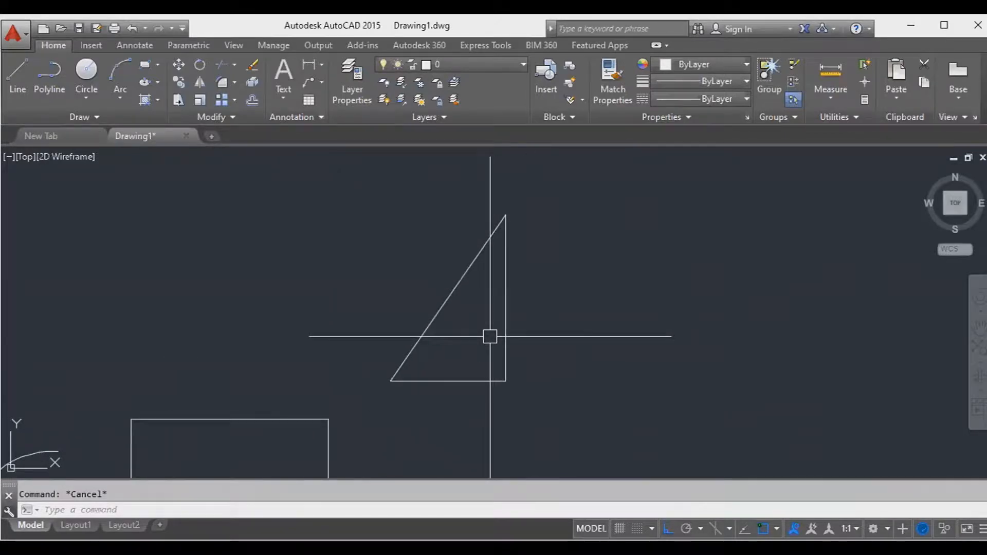
pyautogui.write('R')
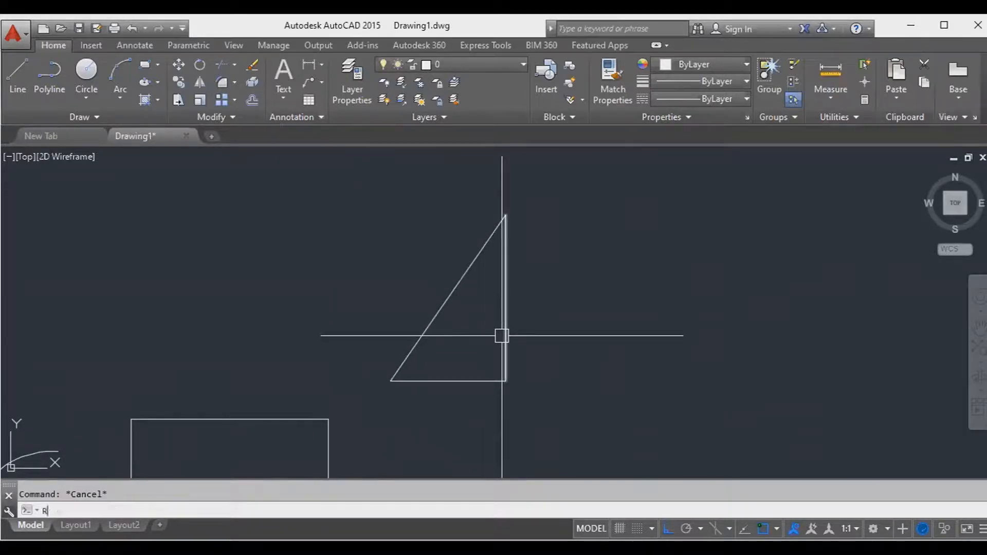
pyautogui.write('OTATE')
pyautogui.press('Return')
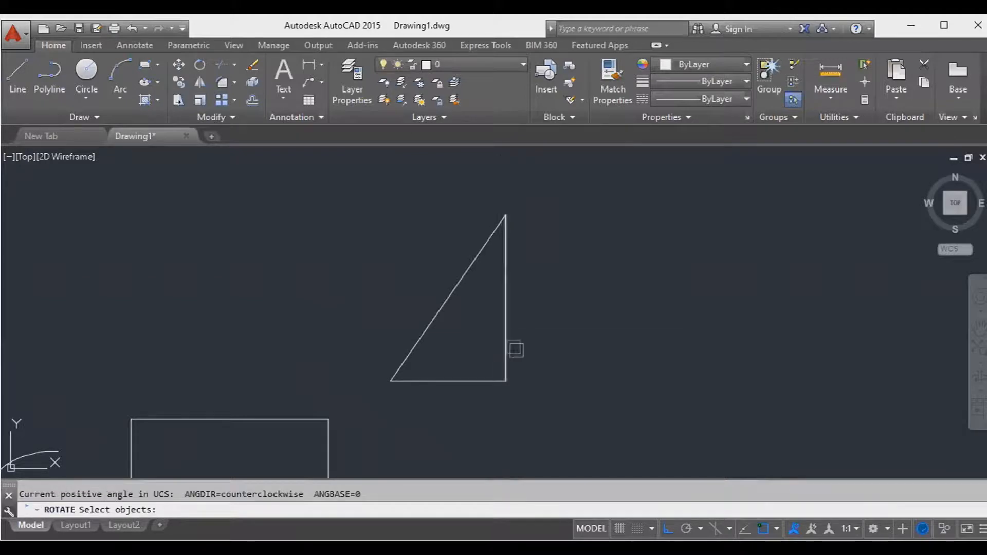
pyautogui.click(546, 406)
pyautogui.click(371, 188)
pyautogui.press('Return')
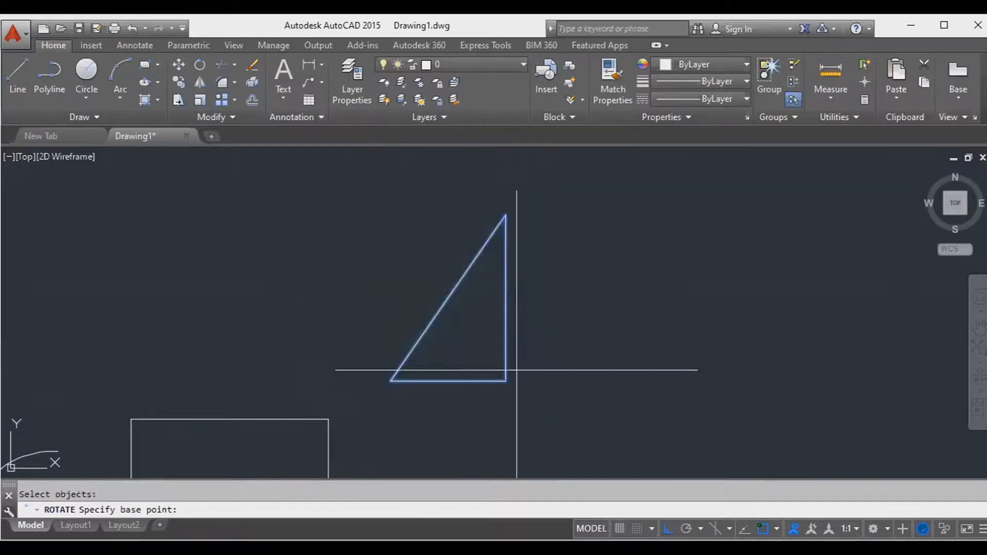
pyautogui.click(506, 381)
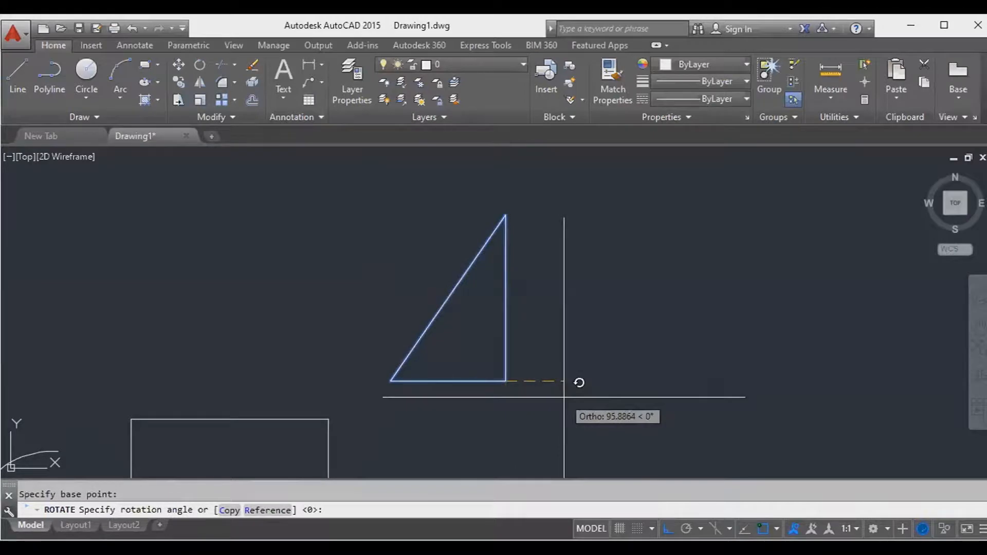
pyautogui.write('-90')
pyautogui.press('Return')
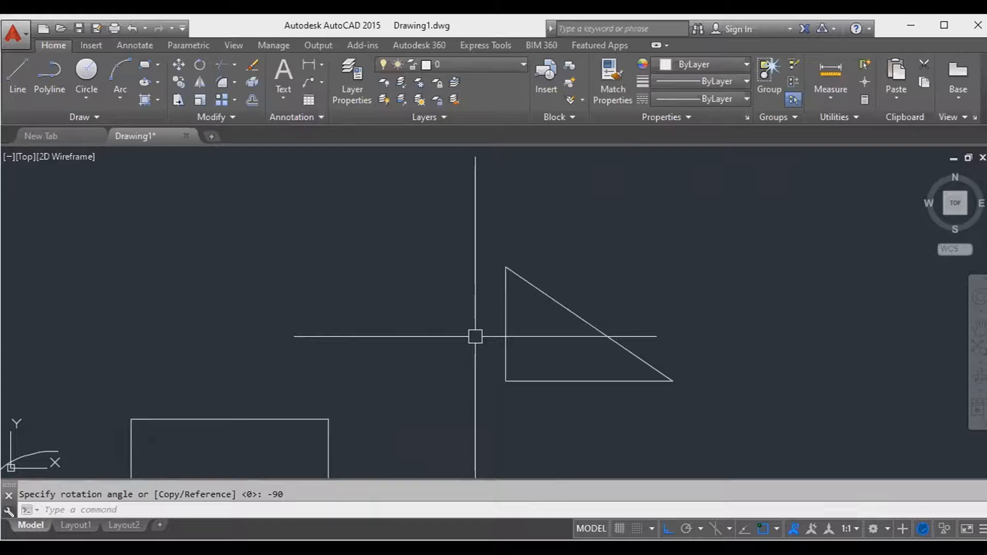
pyautogui.scroll(-2, 539, 399)
pyautogui.moveTo(538, 399)
pyautogui.mouseDown(button='middle')
pyautogui.moveTo(515, 365)
pyautogui.moveTo(383, 358)
pyautogui.mouseUp(button='middle')
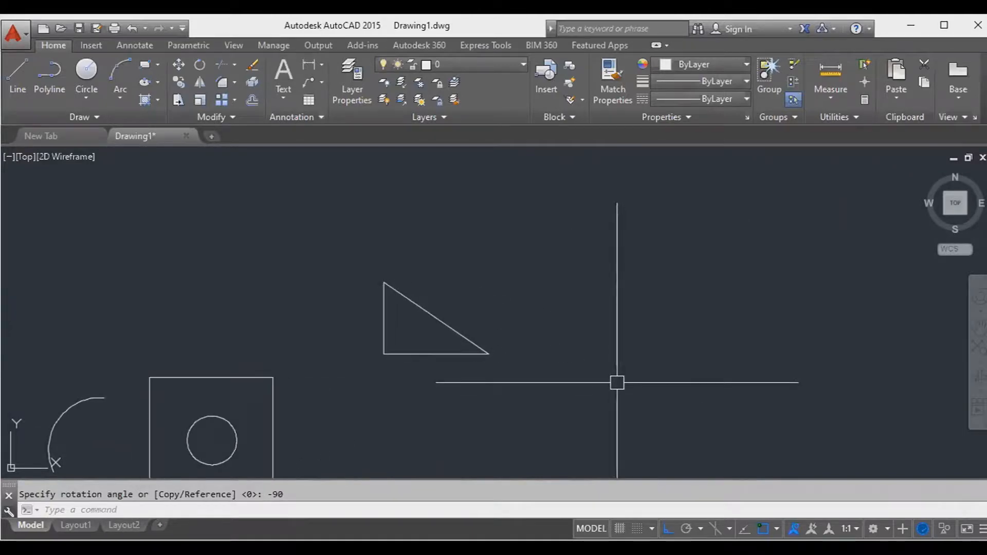
pyautogui.moveTo(443, 400); pyautogui.dragTo(458, 369, button='middle')
pyautogui.press('Escape')
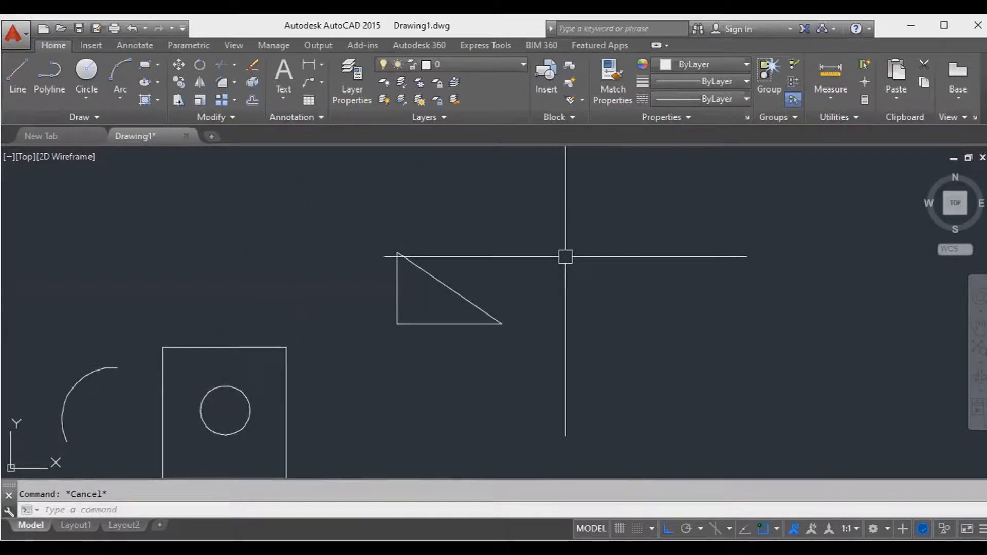
# Step: Rotate the circle inside the square by 180 degrees about a free point well to the right, with Ortho off
pyautogui.press('Return')
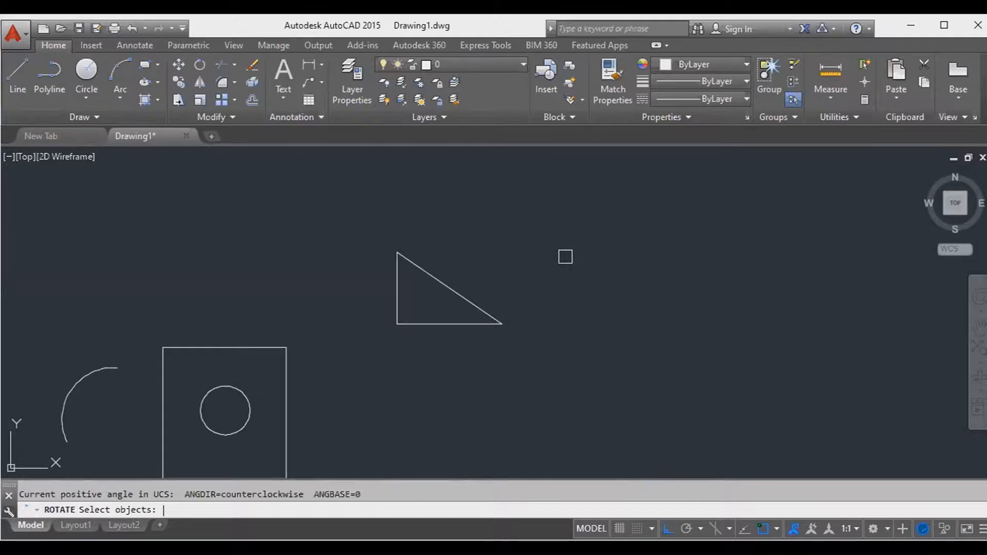
pyautogui.click(242, 428)
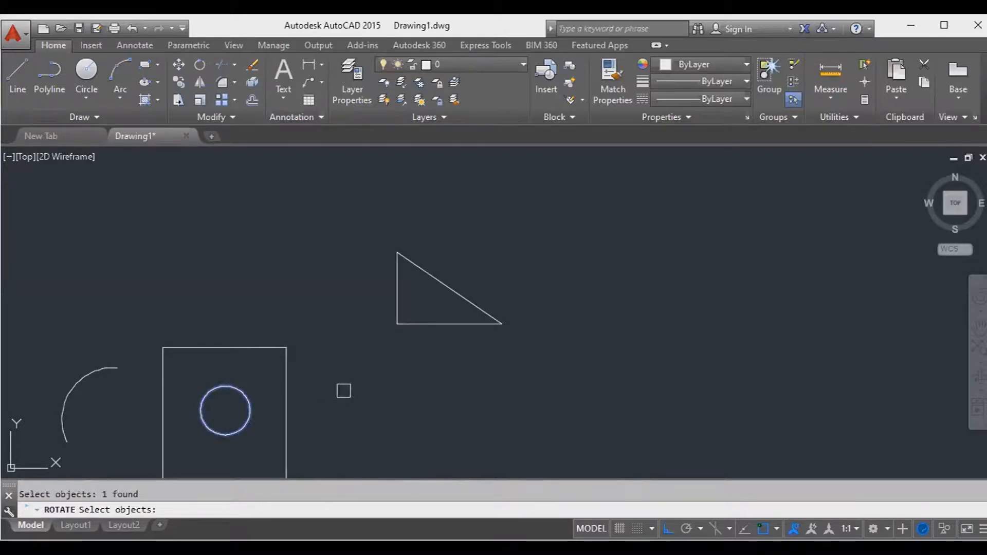
pyautogui.scroll(-3, 343, 391)
pyautogui.press('Return')
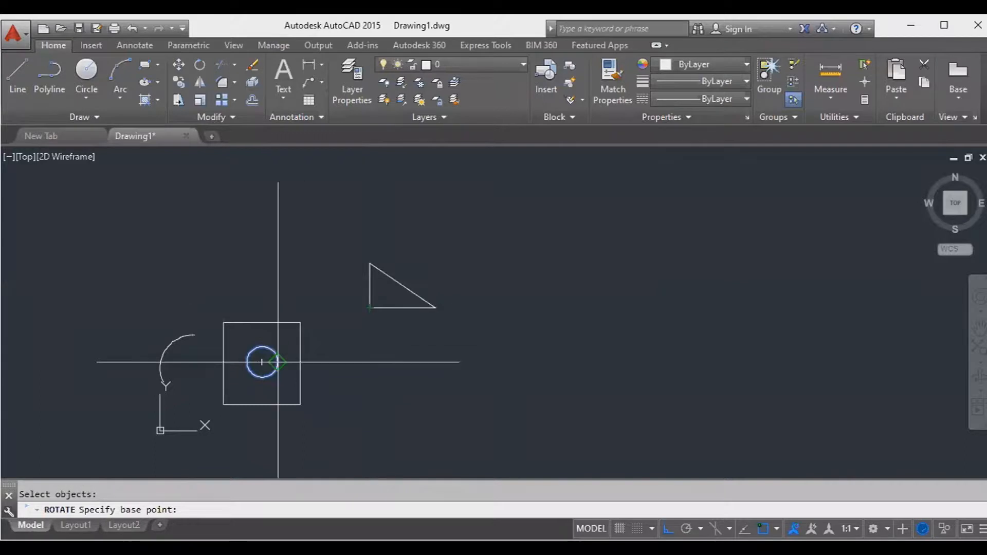
pyautogui.click(558, 367)
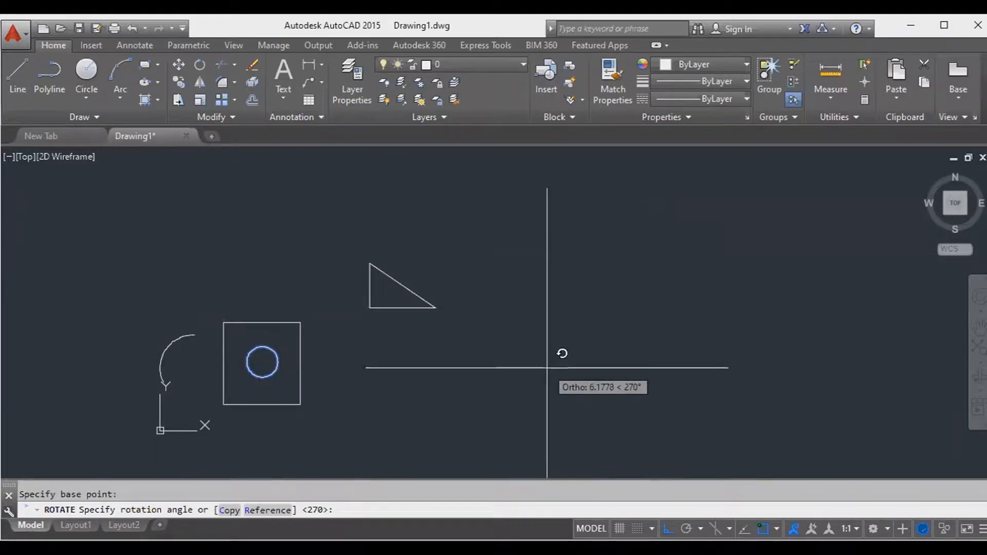
pyautogui.moveTo(550, 369); pyautogui.dragTo(536, 363, button='middle')
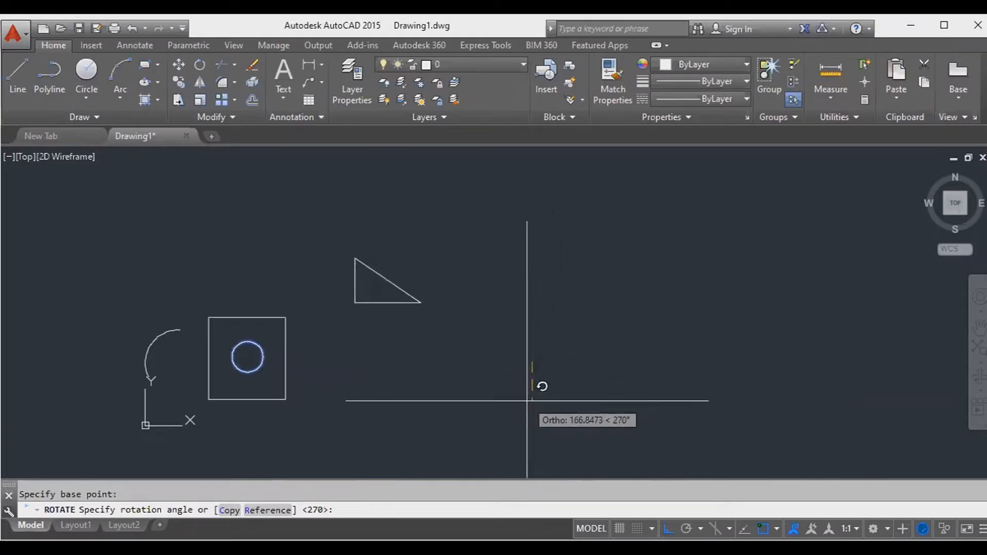
pyautogui.press('F8')
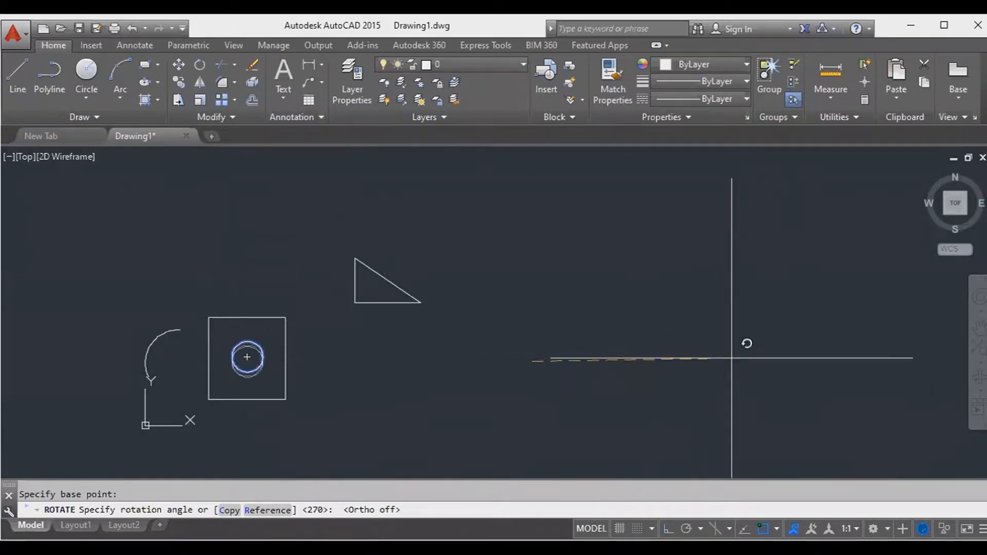
pyautogui.moveTo(760, 353); pyautogui.dragTo(689, 384, button='middle')
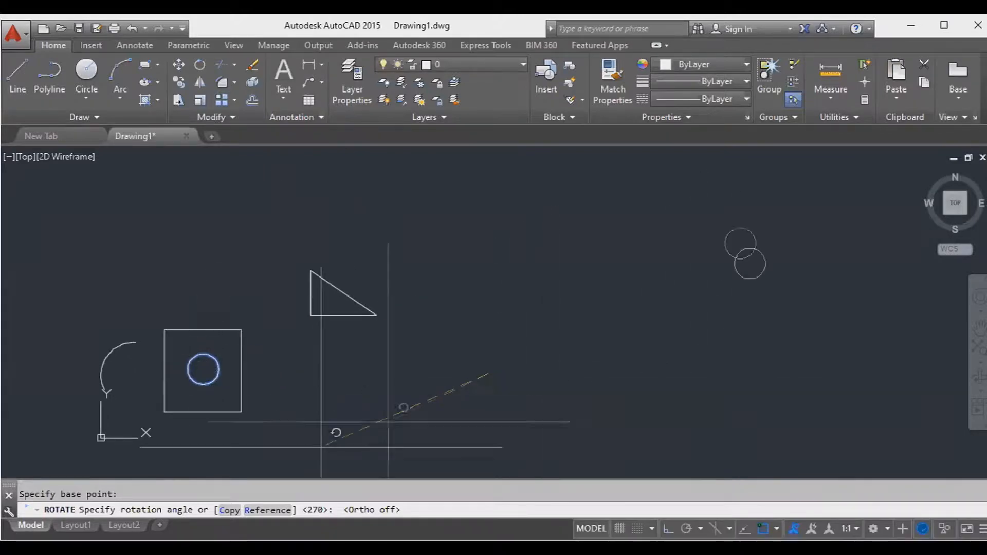
pyautogui.press('ctrl')
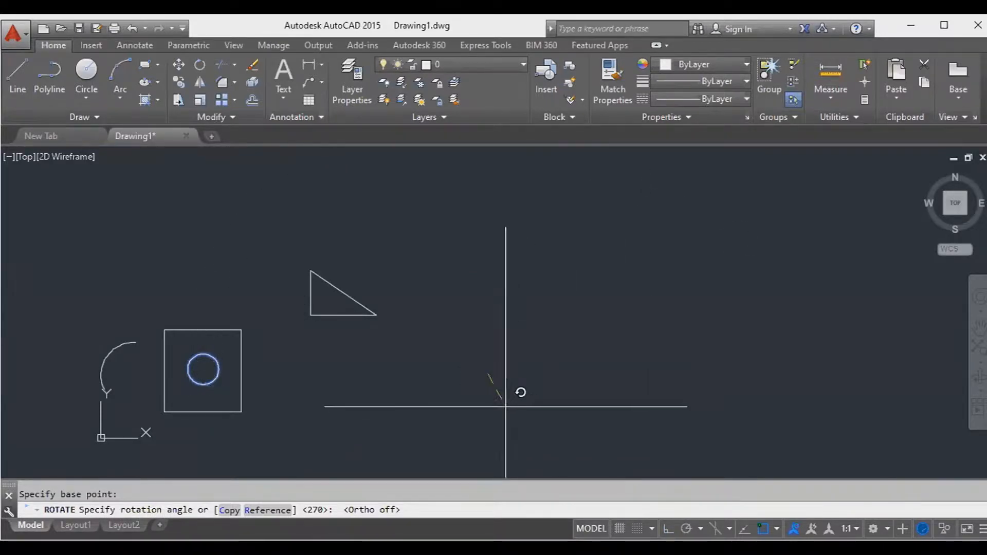
pyautogui.scroll(-2, 496, 348)
pyautogui.moveTo(572, 340); pyautogui.dragTo(584, 276, button='middle')
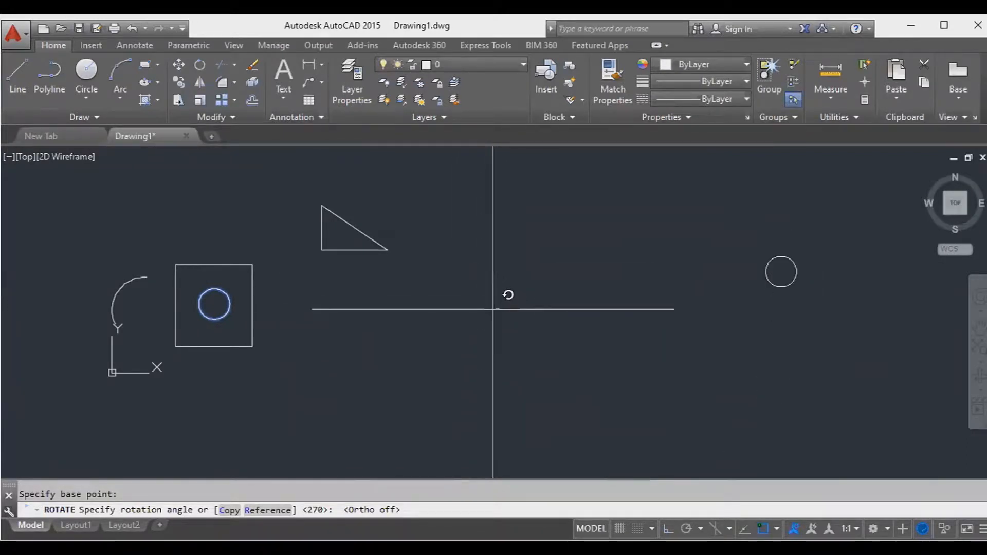
pyautogui.write('80')
pyautogui.press('Return')
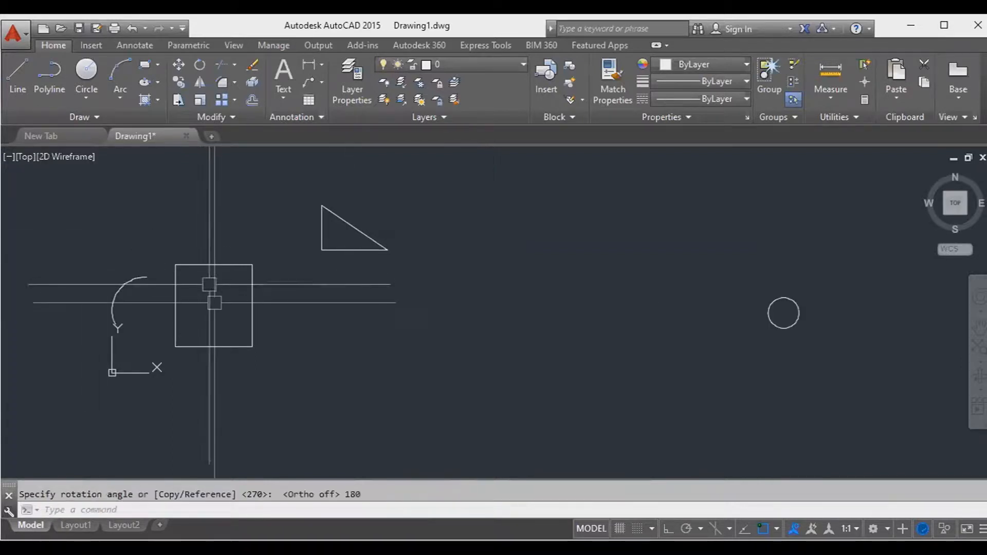
pyautogui.press('ctrl')
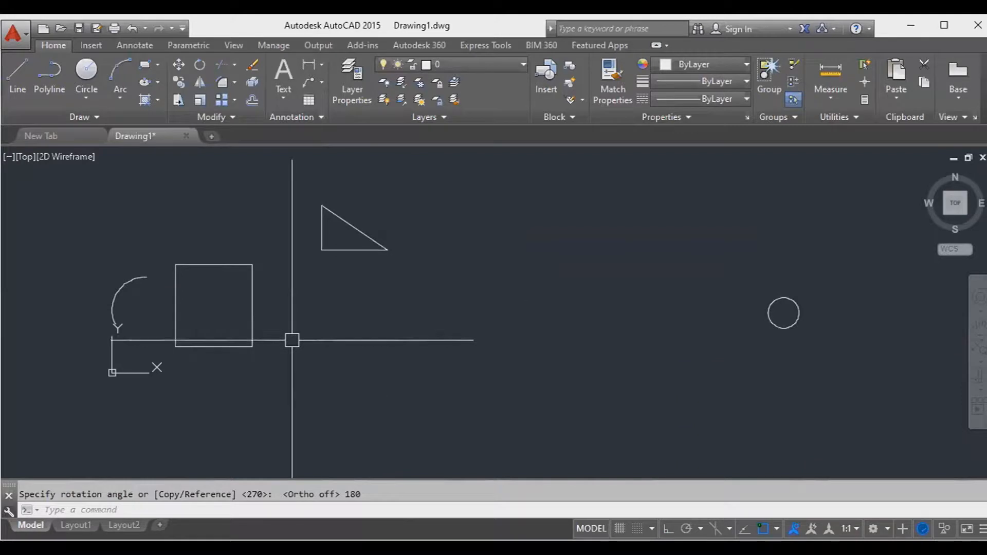
# Step: Draw a wide rectangle freehand in the empty area below the right triangle, to the right of the square
pyautogui.write('rec')
pyautogui.press('Return')
pyautogui.click(329, 370)
pyautogui.click(448, 322)
pyautogui.press('Escape')
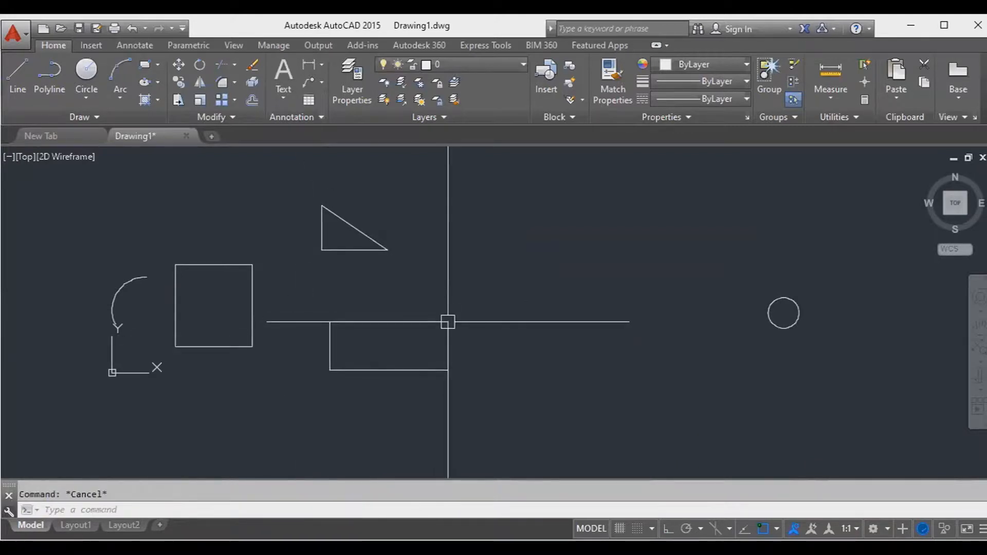
# Step: Rotate the new rectangle to a free, diagonal angle about a point just to the right of it
pyautogui.write('ROT')
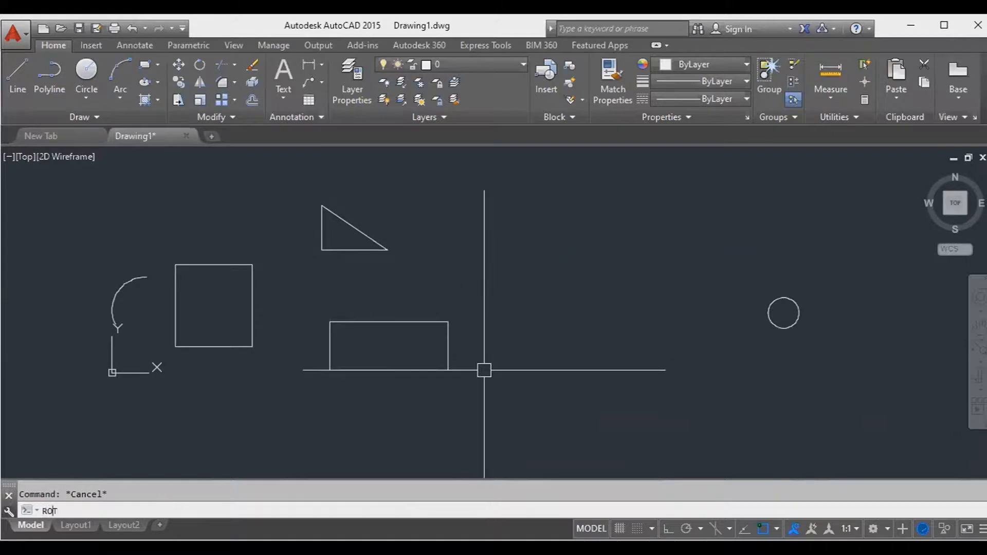
pyautogui.write('ATE')
pyautogui.press('Return')
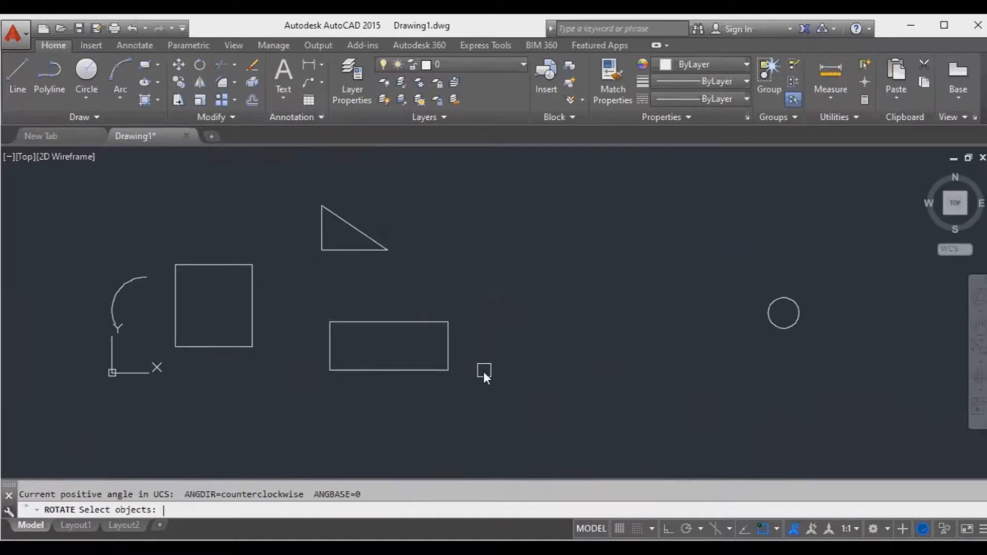
pyautogui.click(488, 394)
pyautogui.click(327, 294)
pyautogui.press('Return')
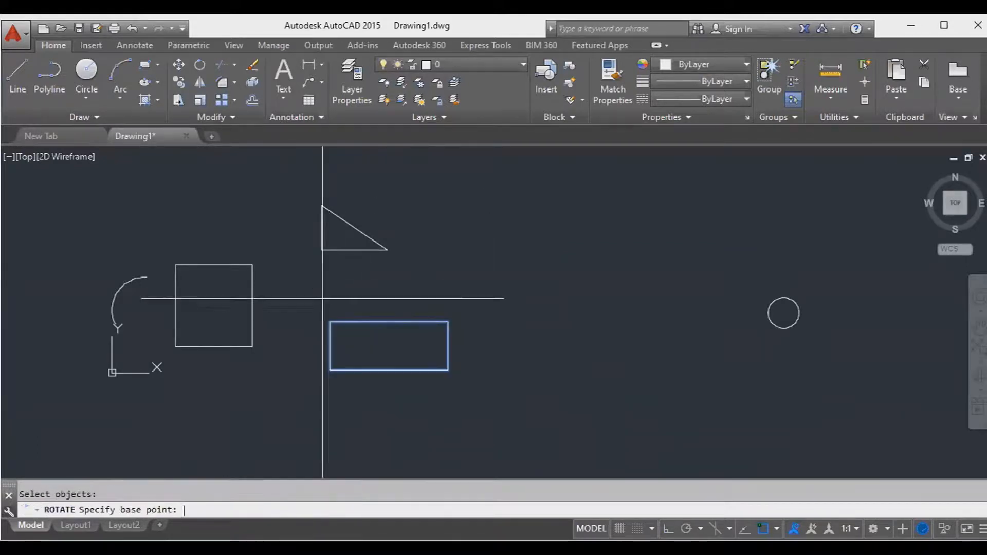
pyautogui.click(503, 343)
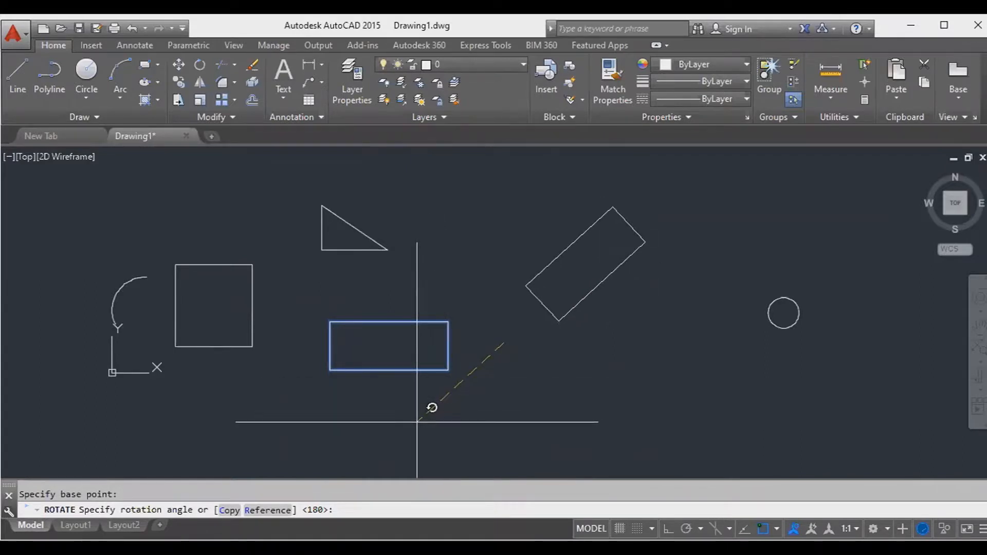
pyautogui.click(433, 409)
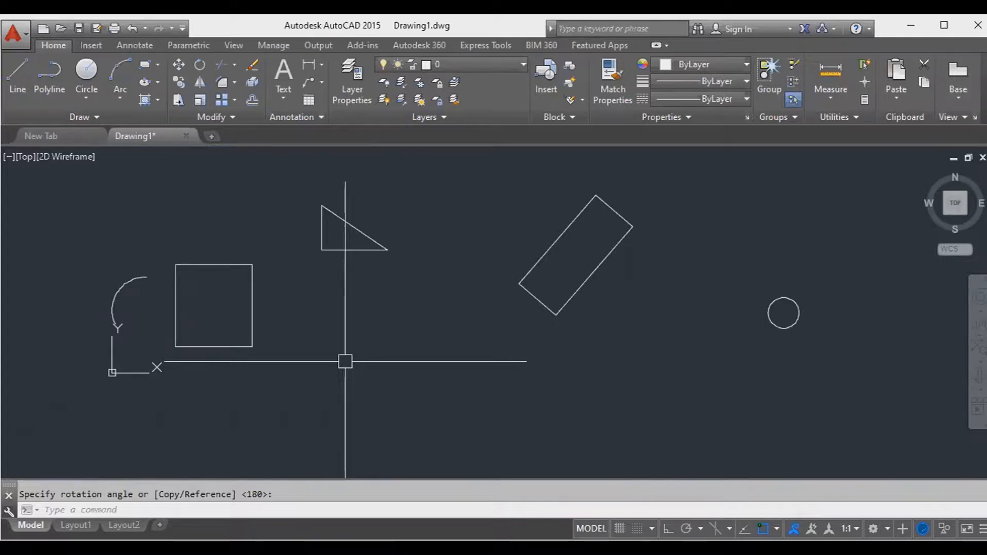
pyautogui.moveTo(464, 241); pyautogui.dragTo(376, 258, button='middle')
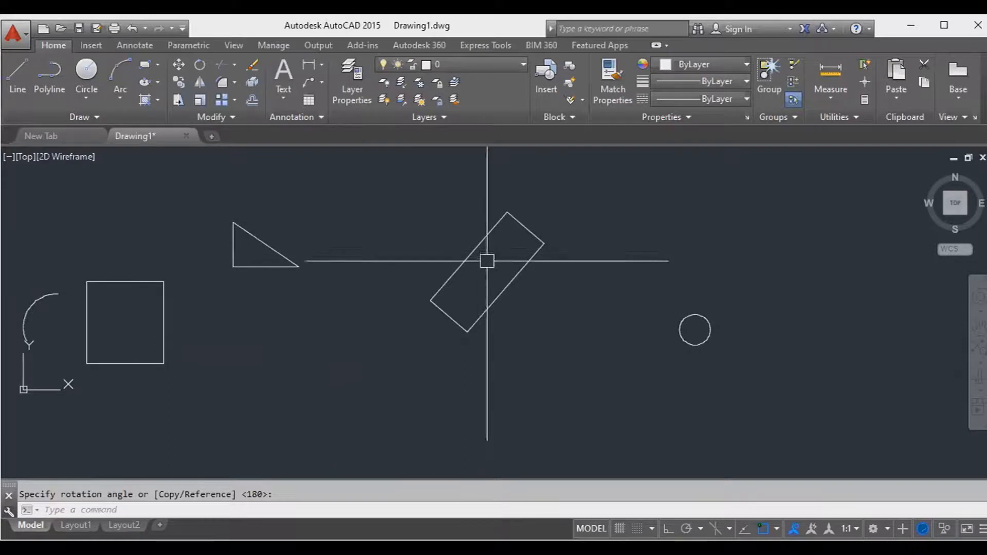
pyautogui.moveTo(412, 260); pyautogui.dragTo(412, 271, button='middle')
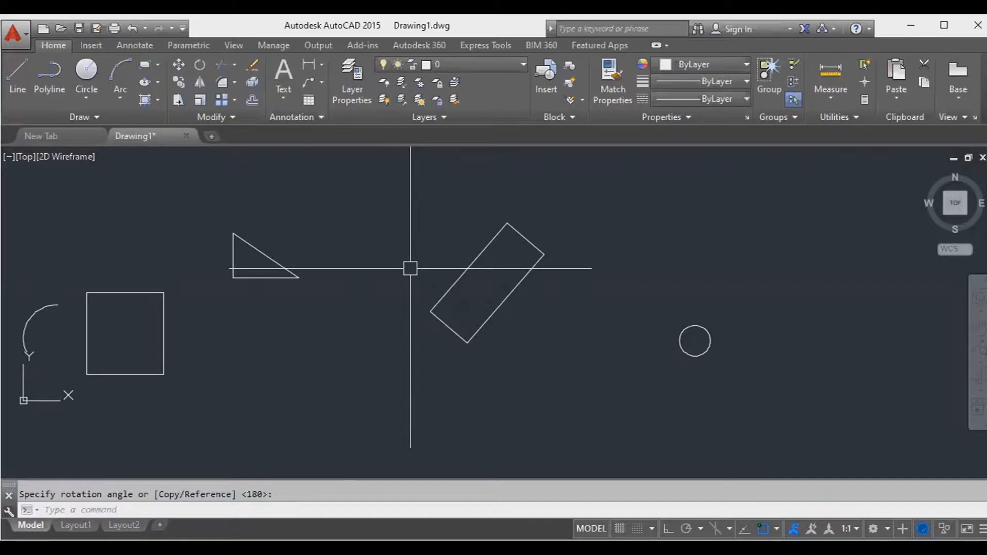
pyautogui.moveTo(575, 188); pyautogui.dragTo(595, 203, button='middle')
pyautogui.moveTo(625, 246); pyautogui.dragTo(542, 250, button='middle')
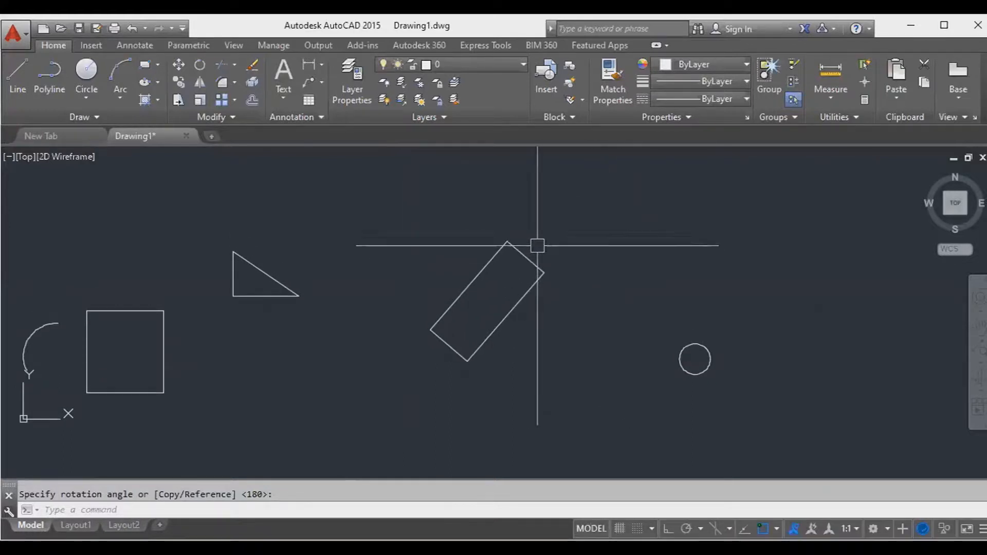
# Step: Move the tilted rectangle and the circle together to the right, farther away from the triangle
pyautogui.press('Escape')
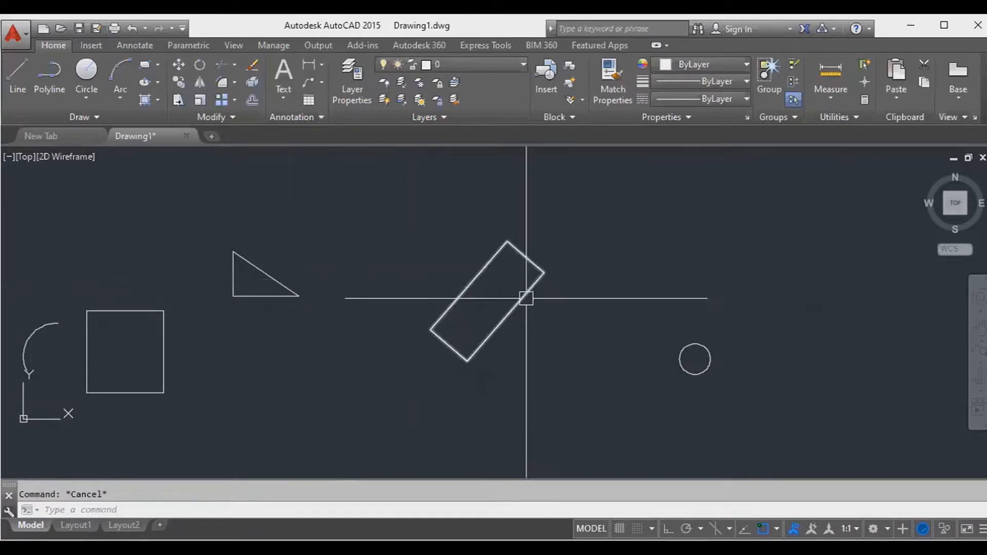
pyautogui.write('m')
pyautogui.press('Return')
pyautogui.click(843, 396)
pyautogui.click(452, 176)
pyautogui.press('Return')
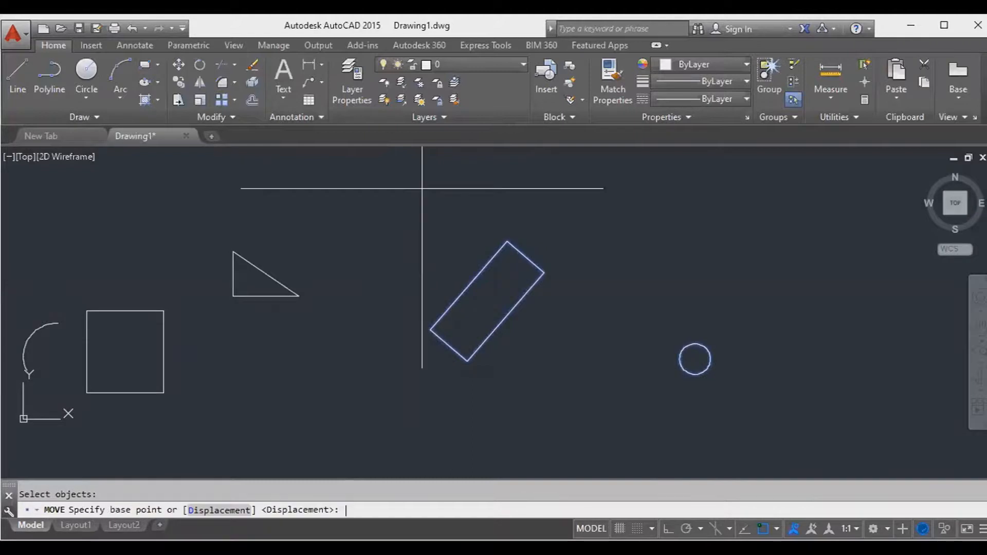
pyautogui.click(375, 199)
pyautogui.click(619, 197)
pyautogui.press('Escape')
pyautogui.scroll(4, 235, 269)
pyautogui.scroll(-4, 353, 271)
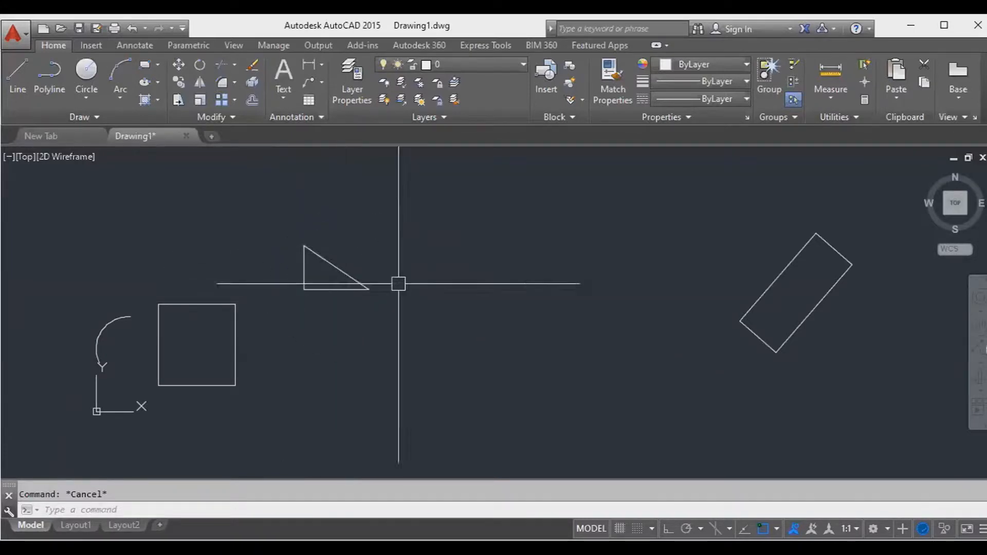
# Step: Draw a long vertical line with Ortho on, between the right triangle and the tilted rectangle
pyautogui.write('l')
pyautogui.press('Return')
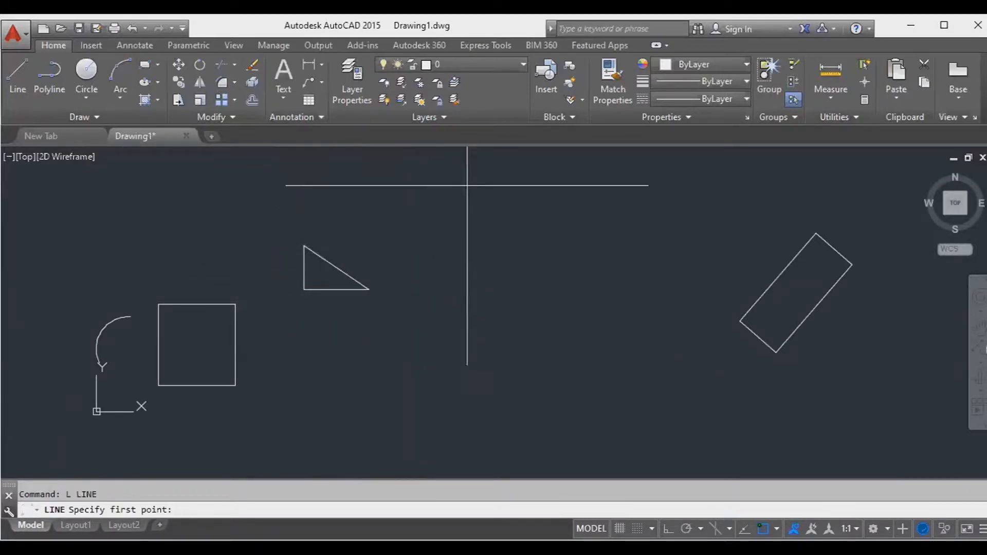
pyautogui.click(450, 168)
pyautogui.press('F7')
pyautogui.press('F7')
pyautogui.press('F8')
pyautogui.press('F8')
pyautogui.press('F8')
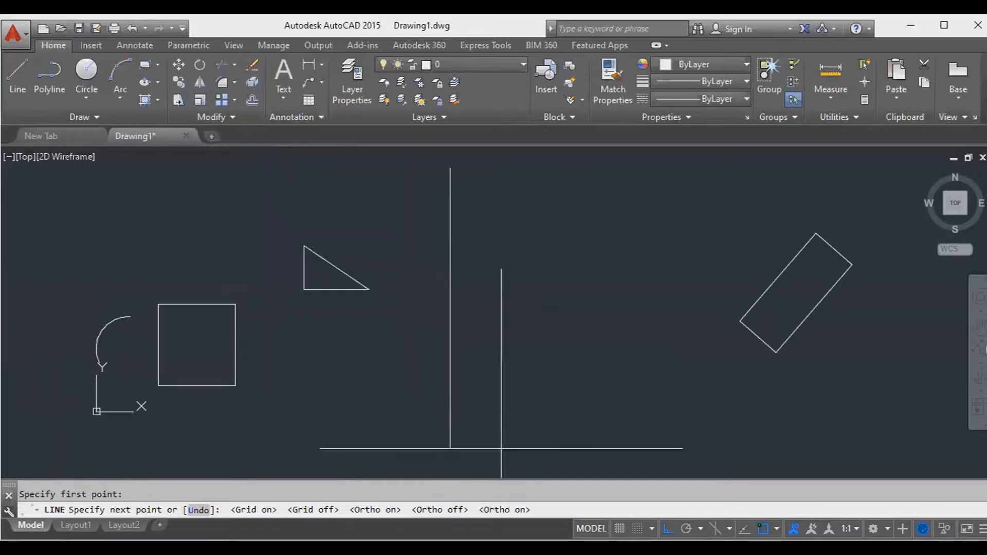
pyautogui.click(479, 407)
pyautogui.press('Escape')
# Step: Select the vertical line with a crossing window and clear the selection
pyautogui.click(478, 396)
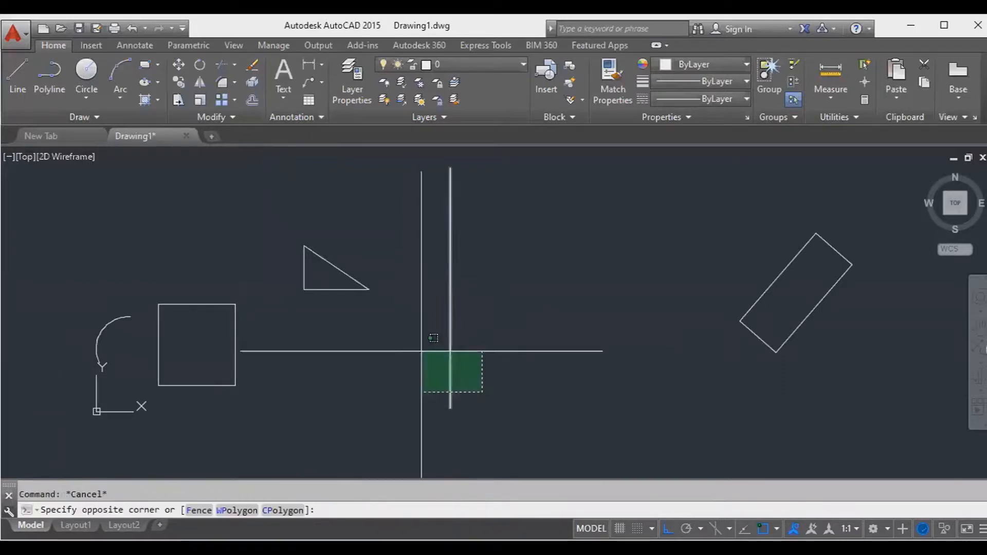
pyautogui.click(429, 342)
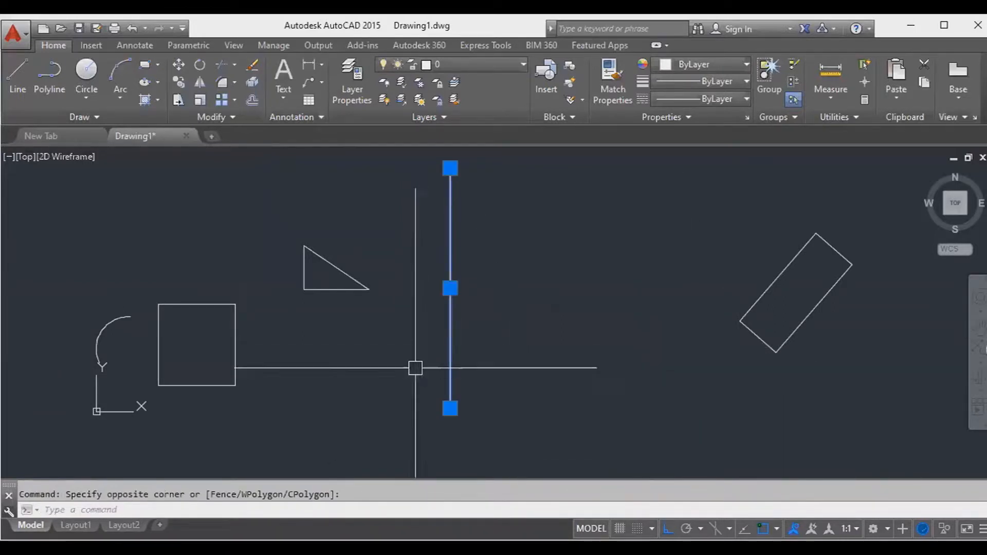
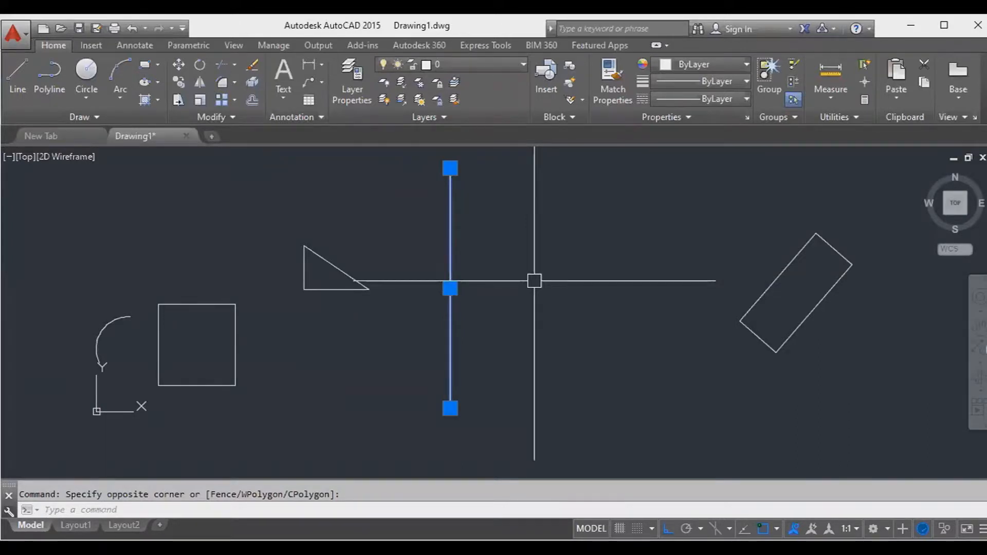
pyautogui.press('Escape')
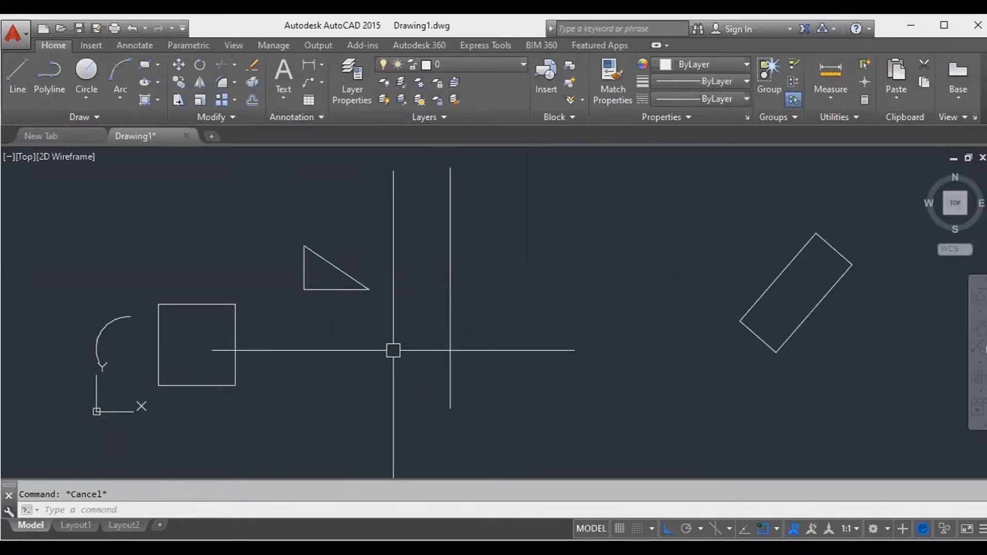
# Step: Mirror the right triangle across the vertical line with its source objects erased, and undo that mirror
pyautogui.write('MIRROR')
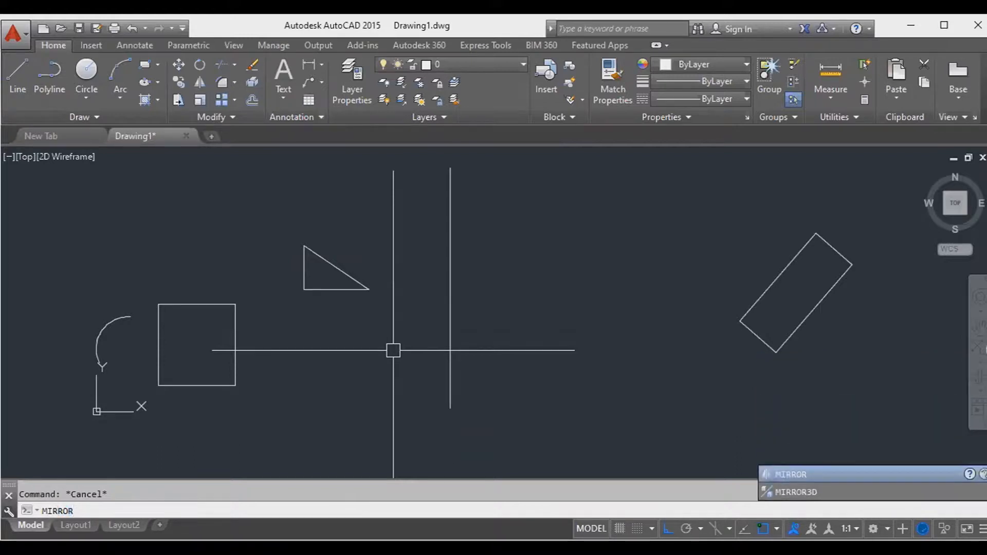
pyautogui.press('Return')
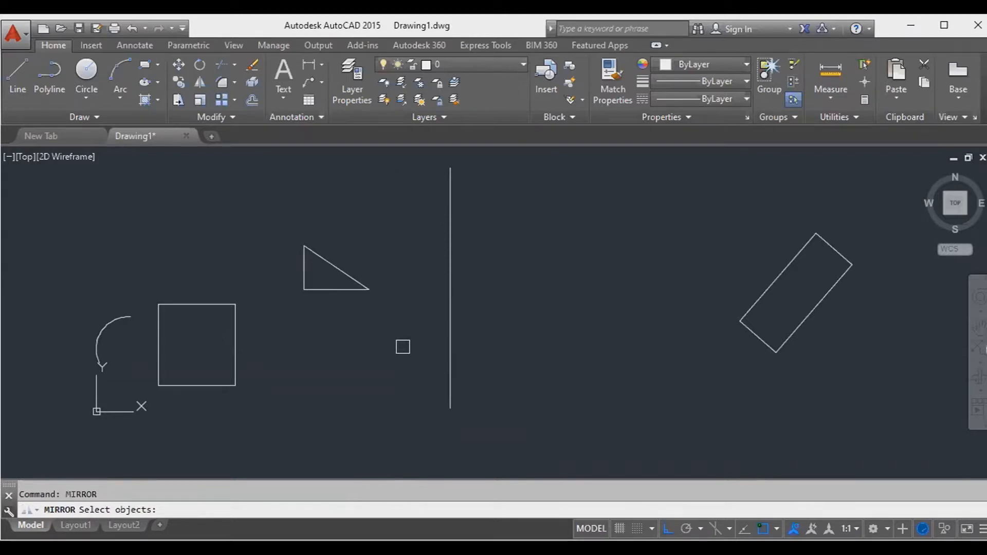
pyautogui.click(402, 347)
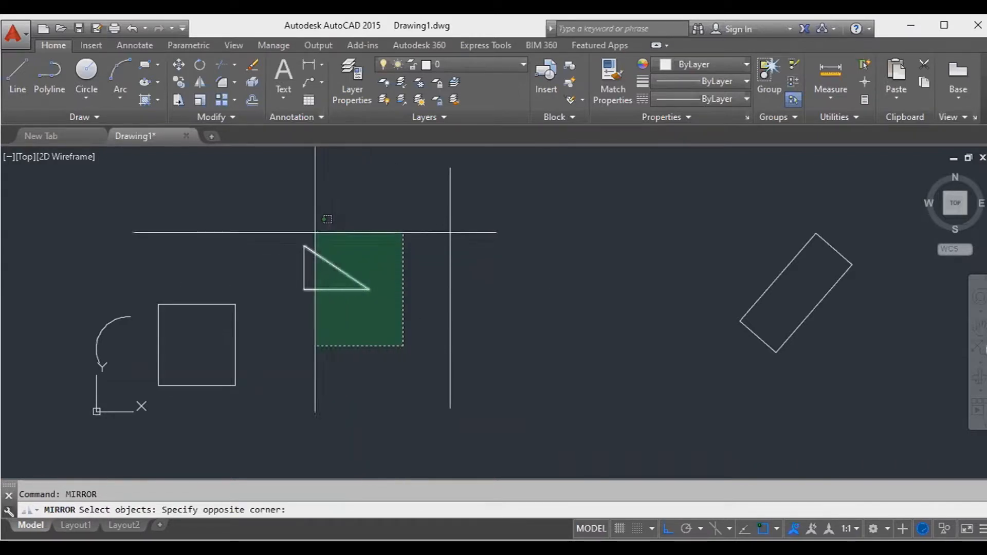
pyautogui.click(287, 214)
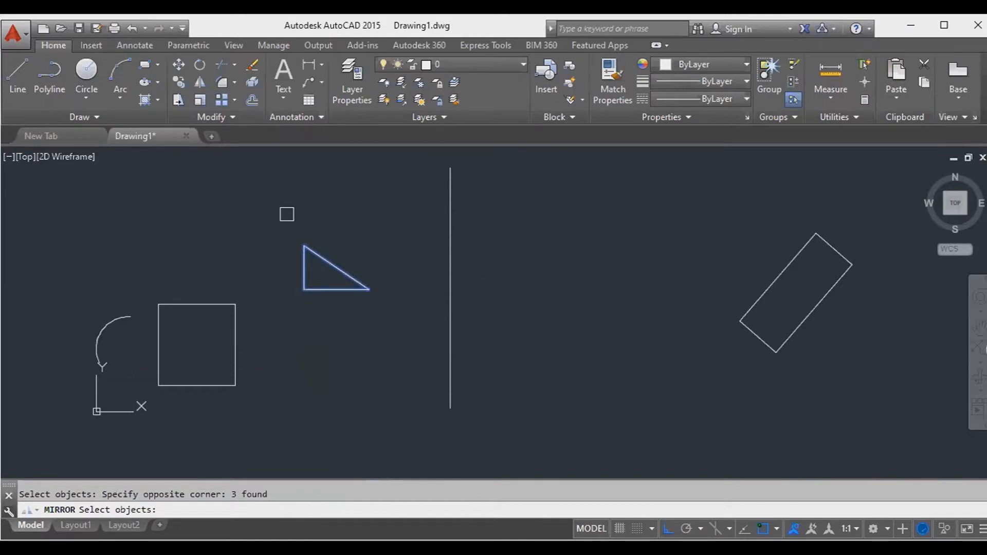
pyautogui.press('Return')
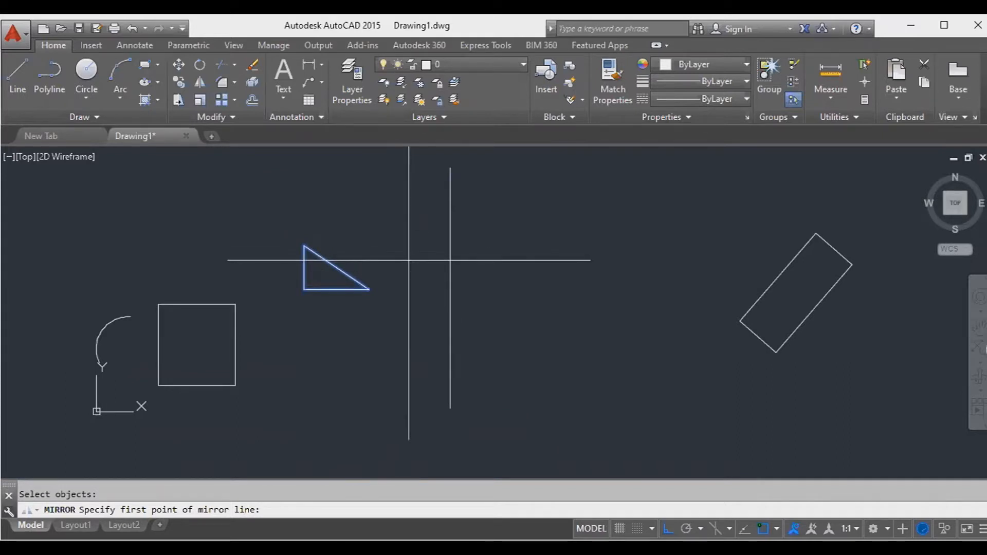
pyautogui.click(450, 168)
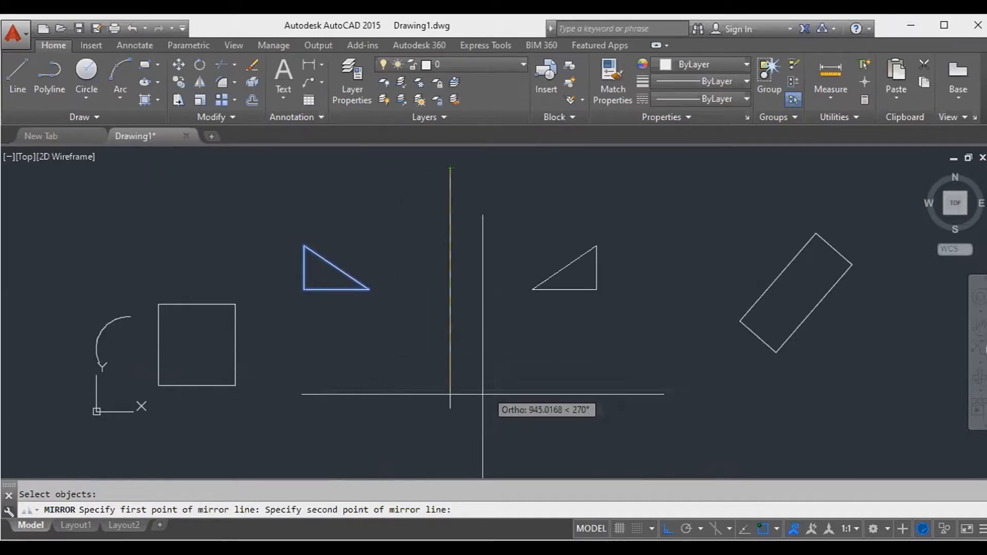
pyautogui.click(450, 409)
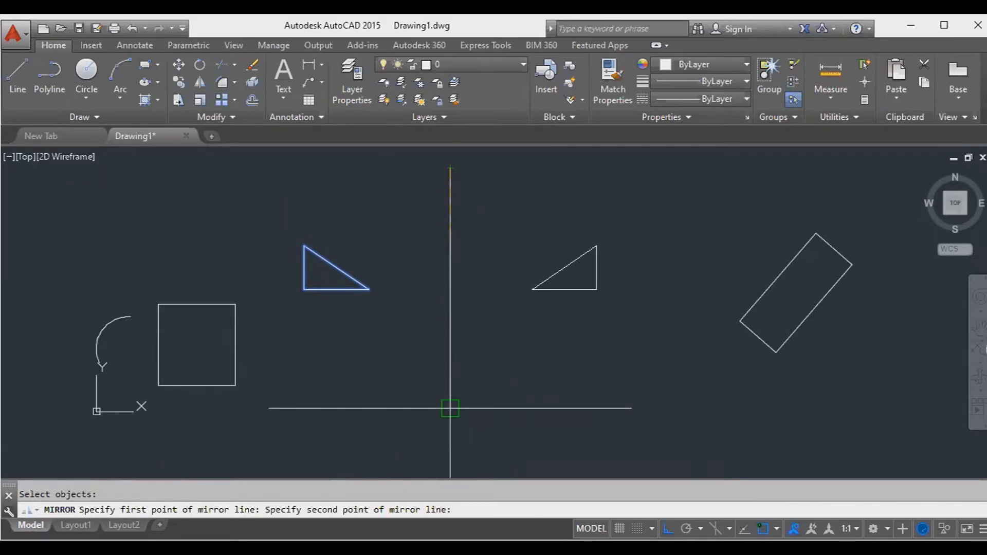
pyautogui.click(451, 408)
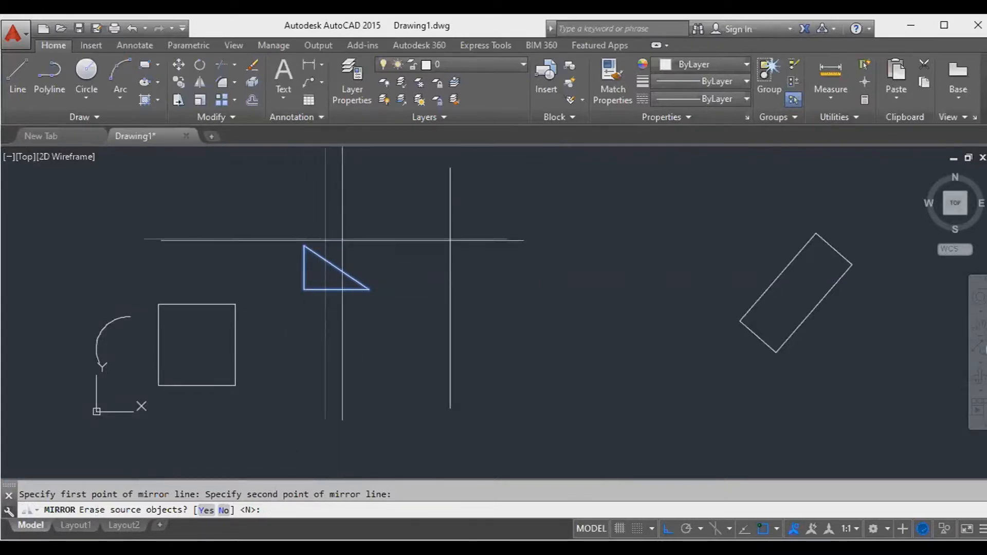
pyautogui.click(322, 259)
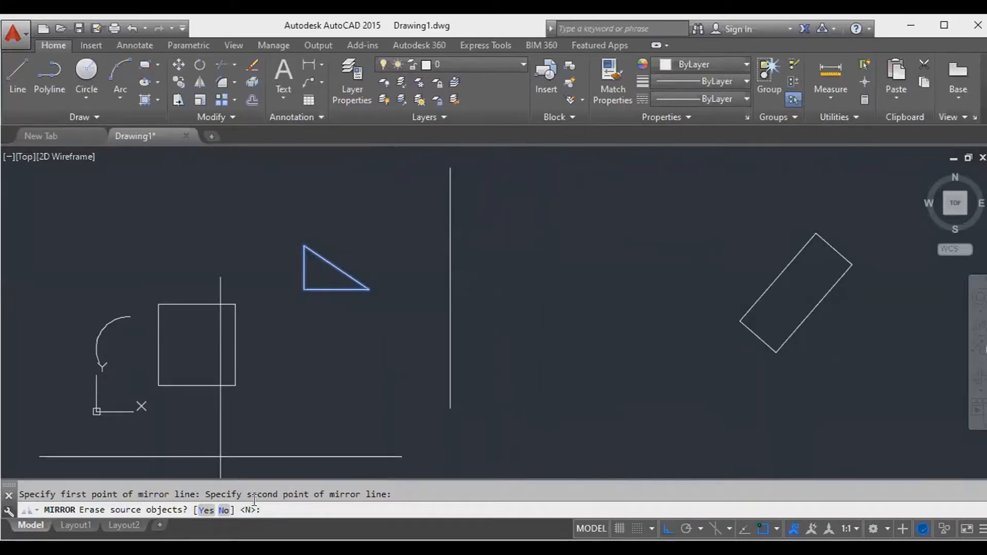
pyautogui.click(324, 276)
pyautogui.click(325, 276)
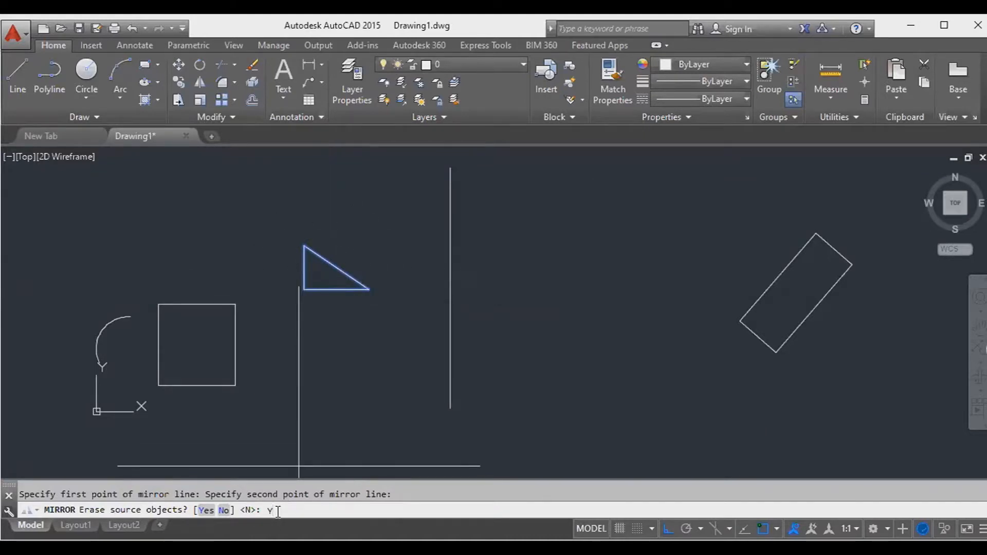
pyautogui.write('y')
pyautogui.press('Return')
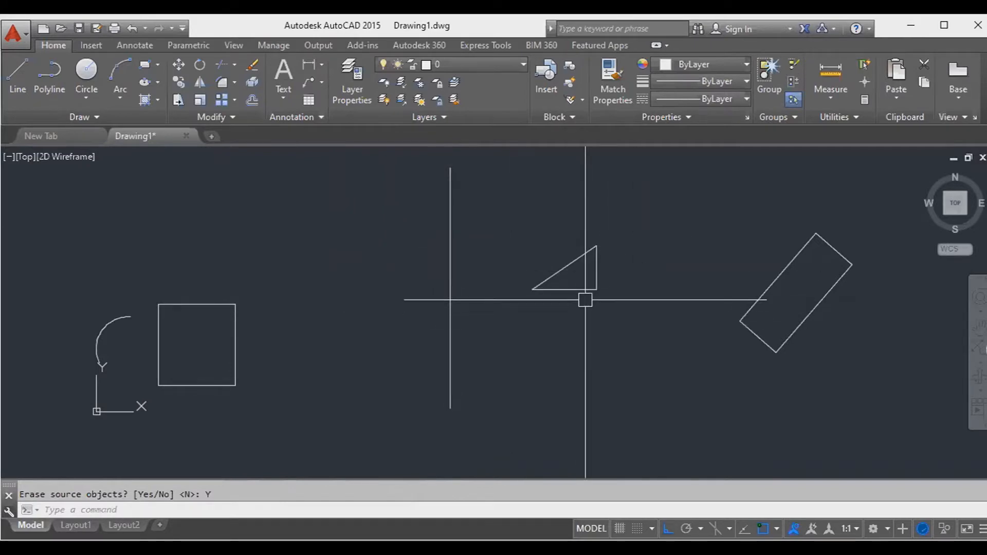
pyautogui.hotkey('ctrl', 'z')
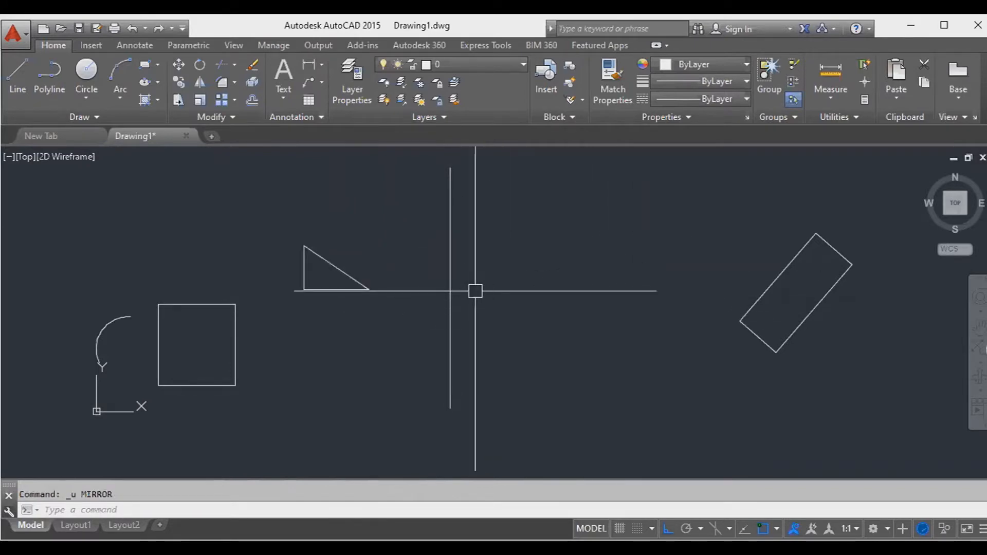
# Step: Mirror the right triangle across the vertical line, using the line's two endpoints as mirror axis and keeping the source objects
pyautogui.write('MI')
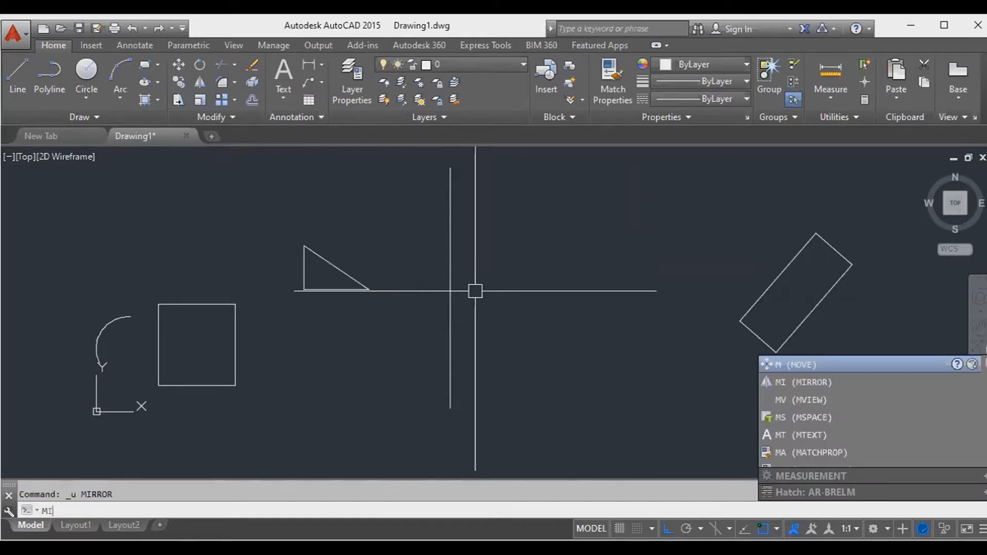
pyautogui.write('RR')
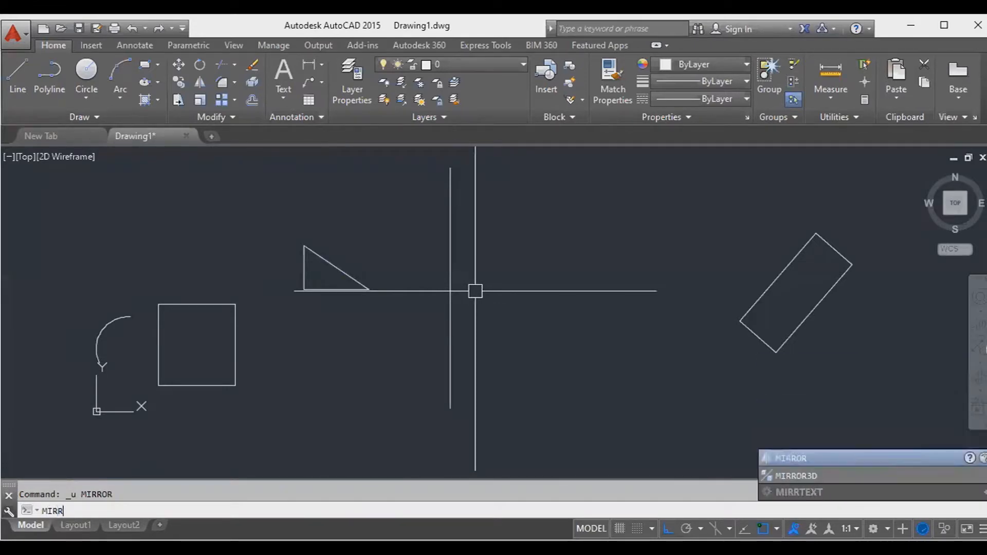
pyautogui.write('OR')
pyautogui.press('Return')
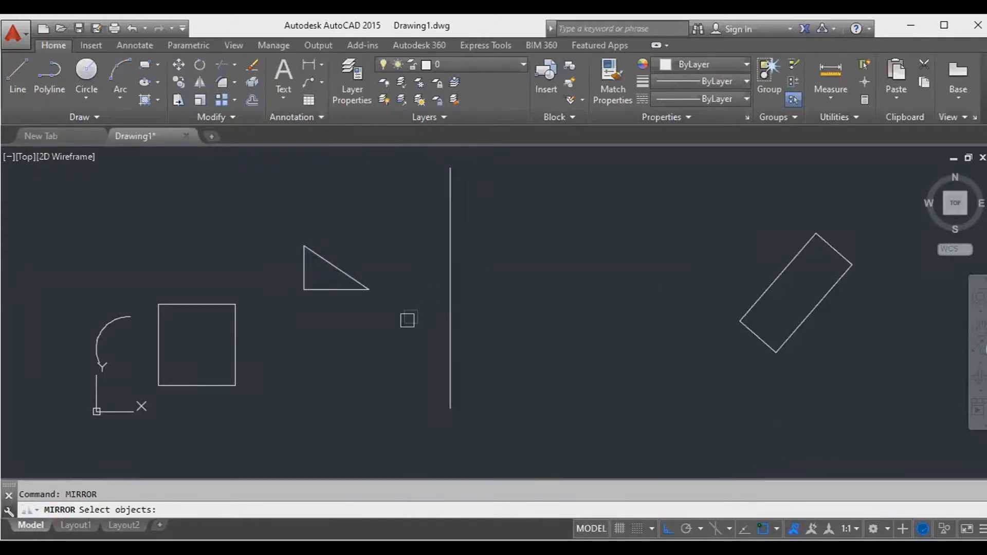
pyautogui.click(411, 317)
pyautogui.click(283, 220)
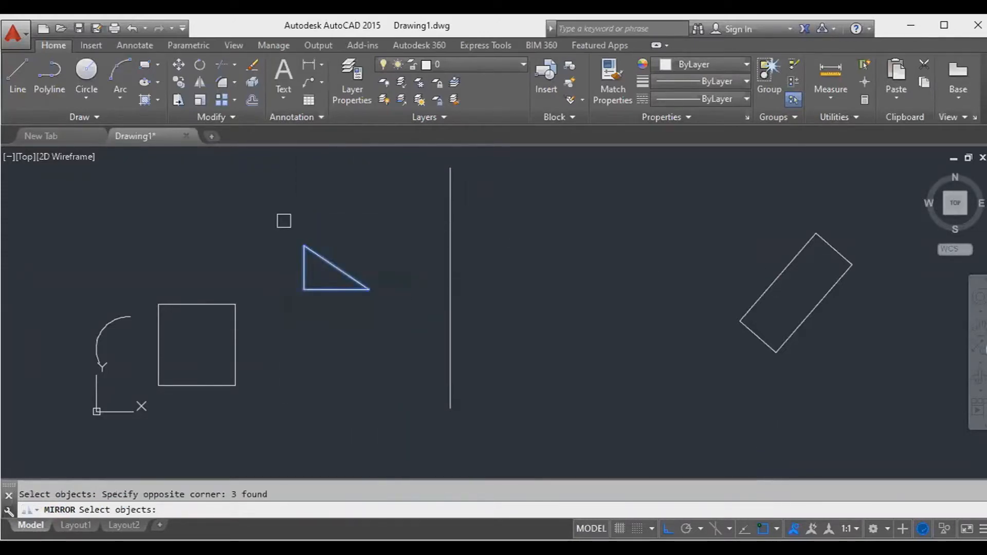
pyautogui.press('Return')
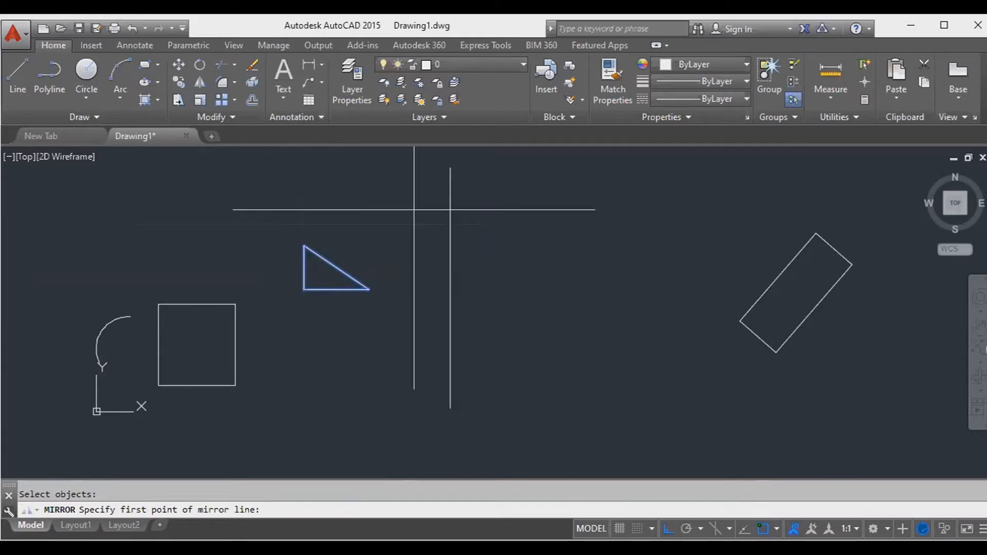
pyautogui.click(450, 168)
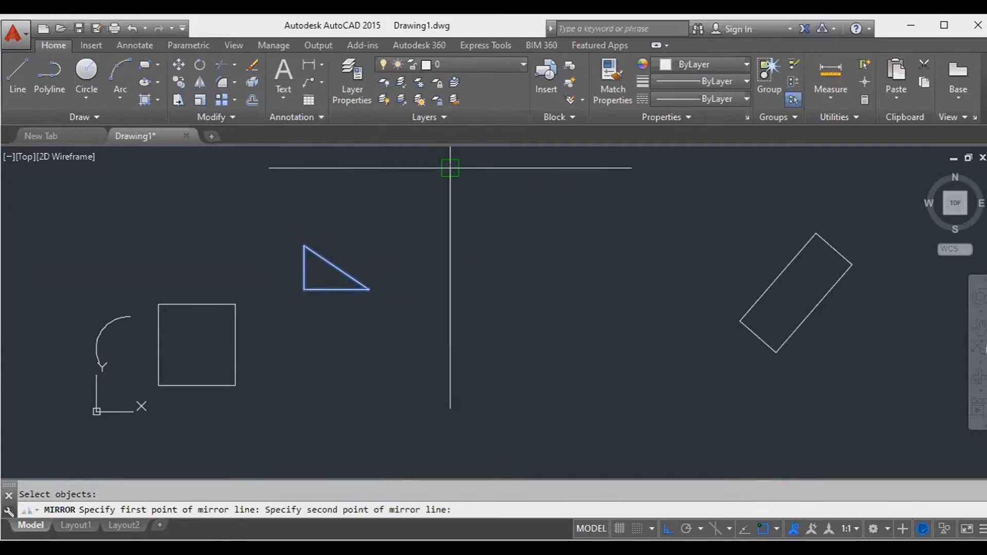
pyautogui.click(451, 408)
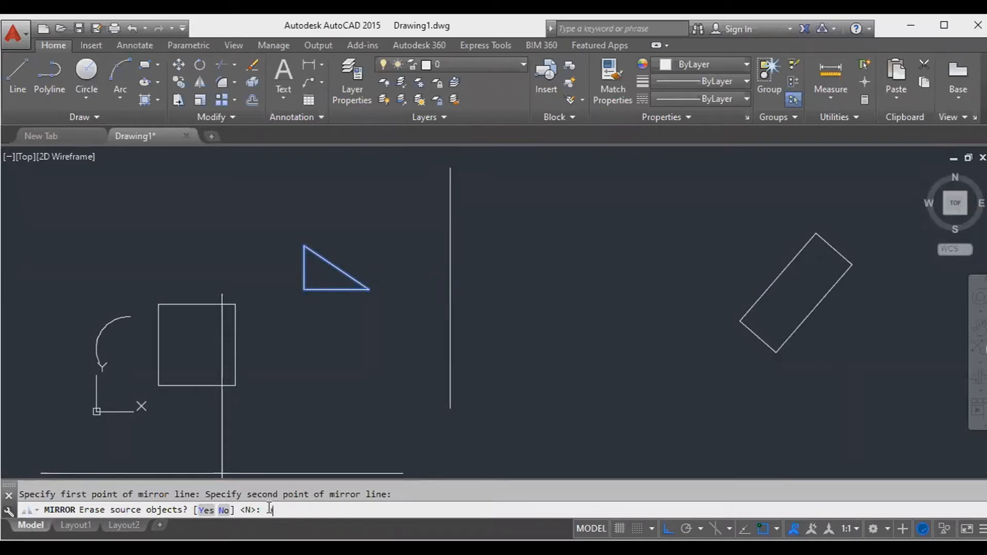
pyautogui.write('N')
pyautogui.press('Return')
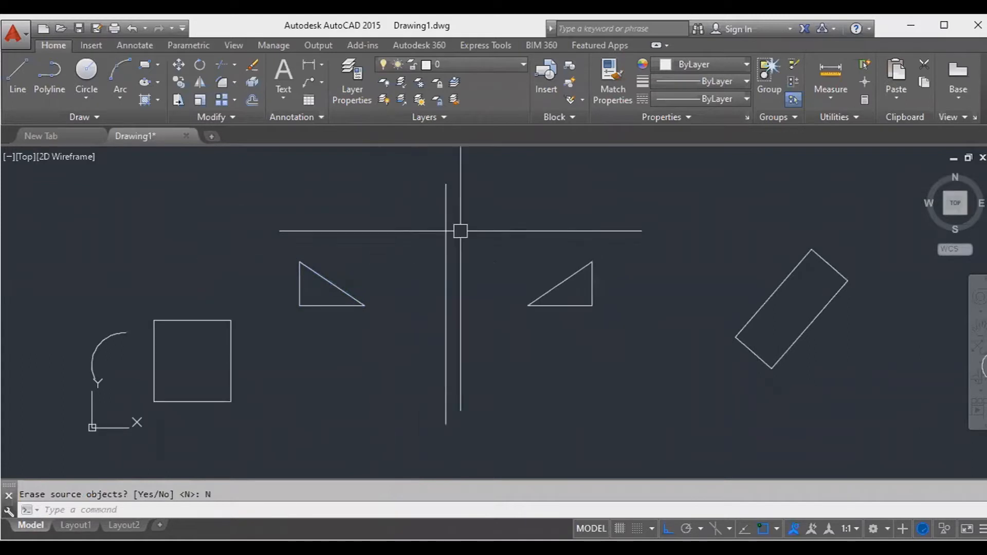
# Step: Select the original triangle, the vertical line and the mirrored triangle to compare their positions
pyautogui.scroll(2, 380, 303)
pyautogui.click(370, 348)
pyautogui.click(291, 272)
pyautogui.scroll(-3, 454, 343)
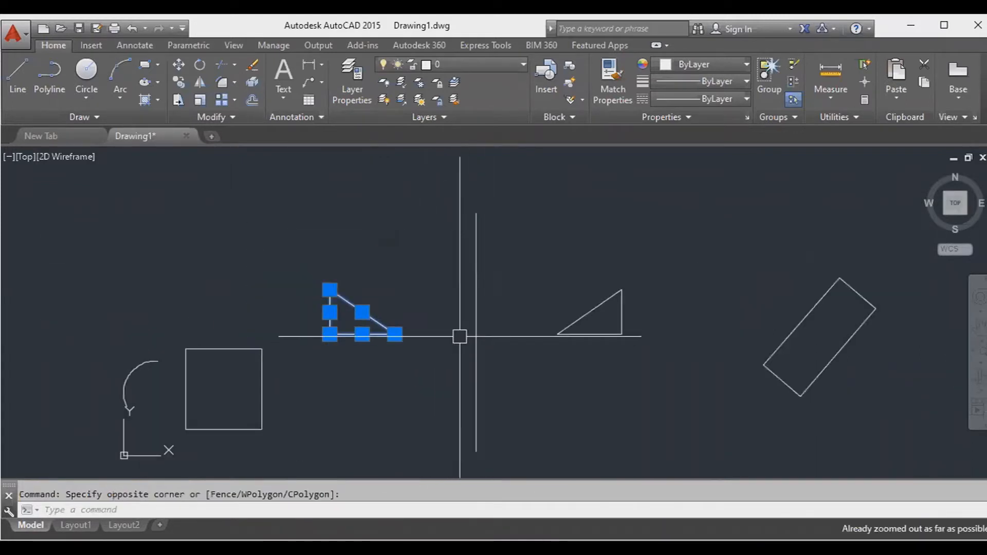
pyautogui.click(476, 360)
pyautogui.click(540, 375)
pyautogui.click(683, 249)
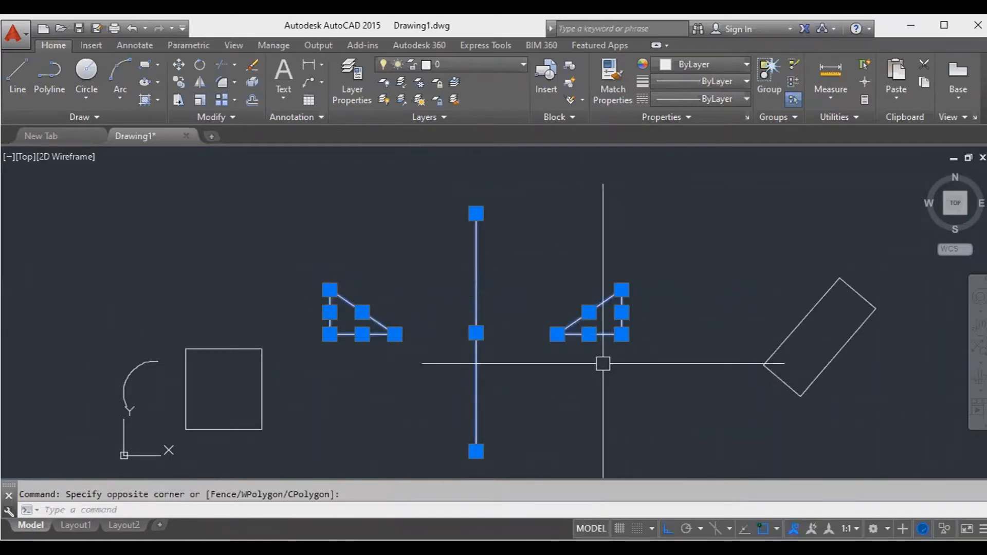
pyautogui.scroll(2, 394, 333)
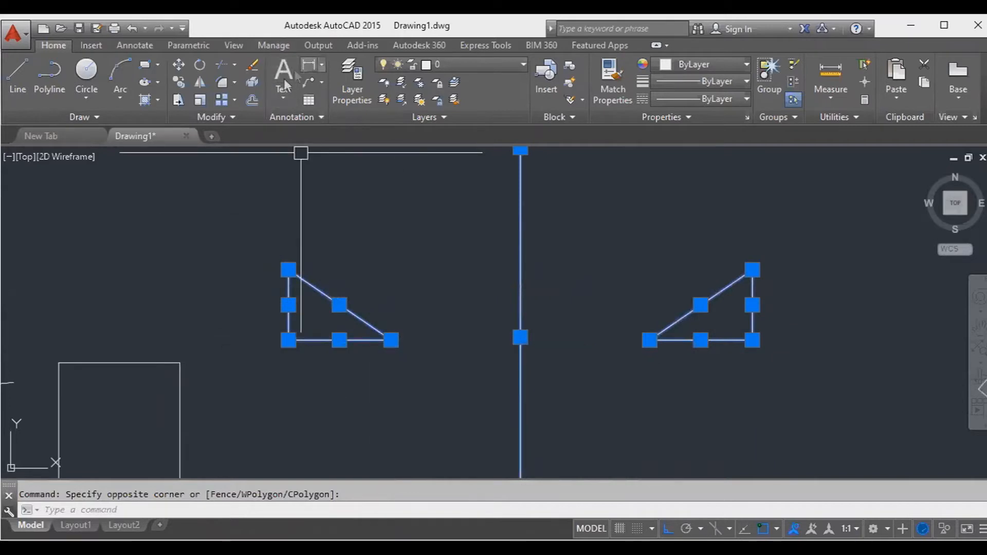
# Step: Draw a line from the original triangle's lower corner nearest the vertical line to that line's midpoint, then select and deselect it
pyautogui.write('l')
pyautogui.press('Return')
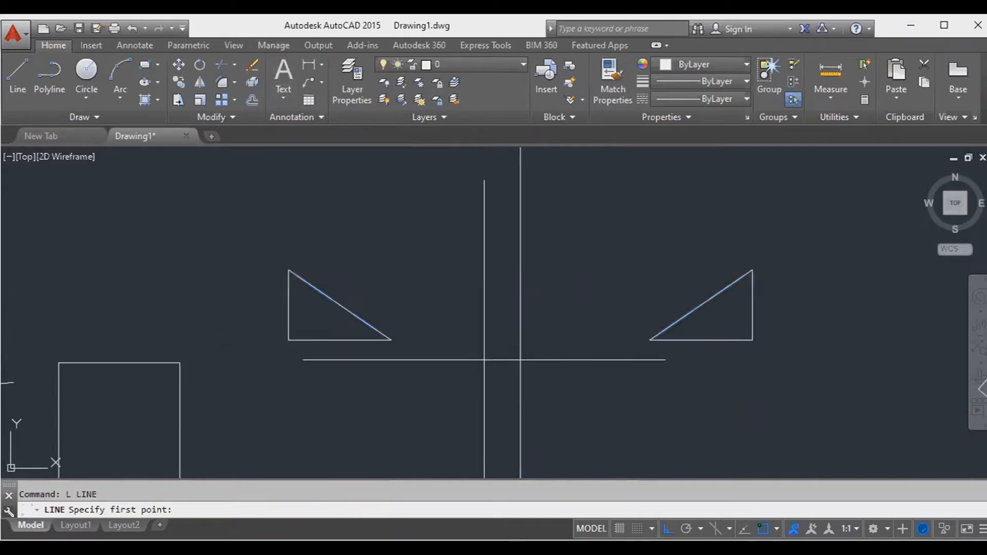
pyautogui.click(390, 340)
pyautogui.click(520, 337)
pyautogui.press('Escape')
pyautogui.click(481, 357)
pyautogui.click(407, 332)
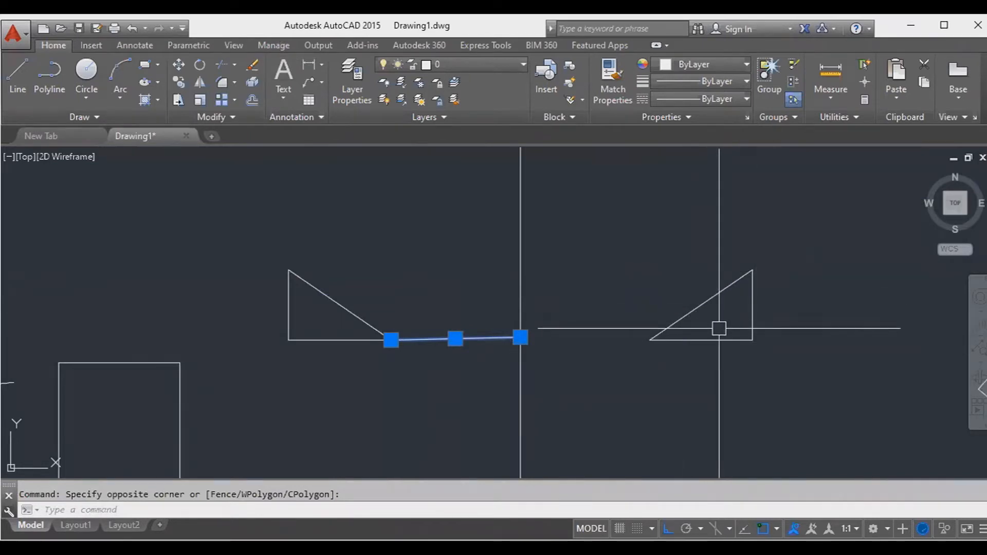
pyautogui.press('Escape')
# Step: Move the original triangle horizontally to the right, closer to the vertical line
pyautogui.click(258, 400)
pyautogui.click(423, 210)
pyautogui.write('m')
pyautogui.press('Return')
pyautogui.click(327, 410)
pyautogui.click(407, 393)
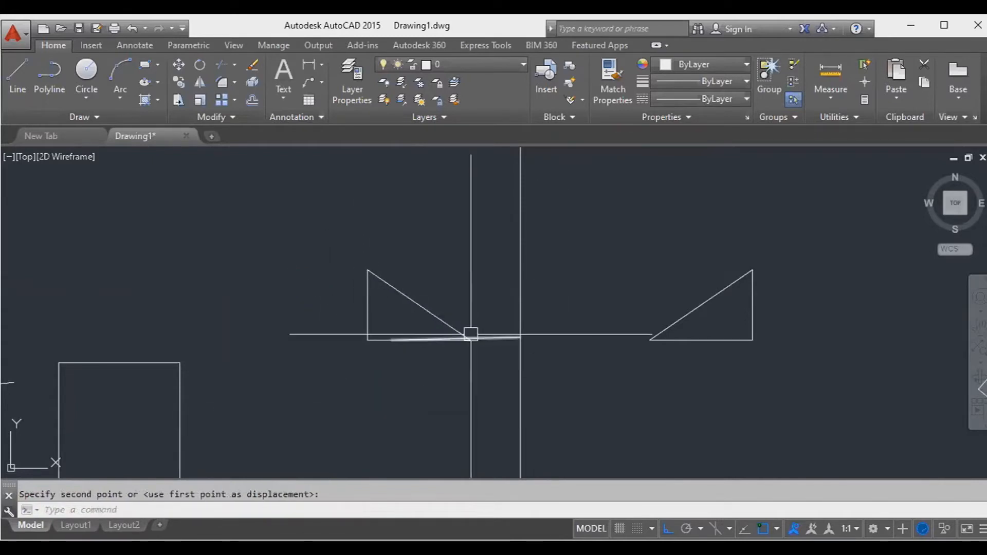
pyautogui.press('ctrl')
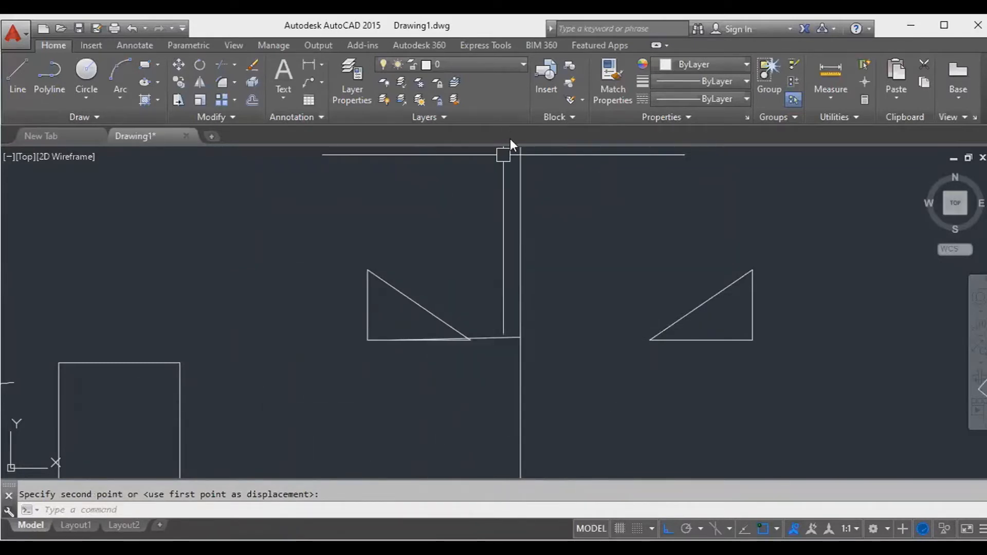
pyautogui.moveTo(478, 290); pyautogui.dragTo(469, 297, button='middle')
pyautogui.press('Escape')
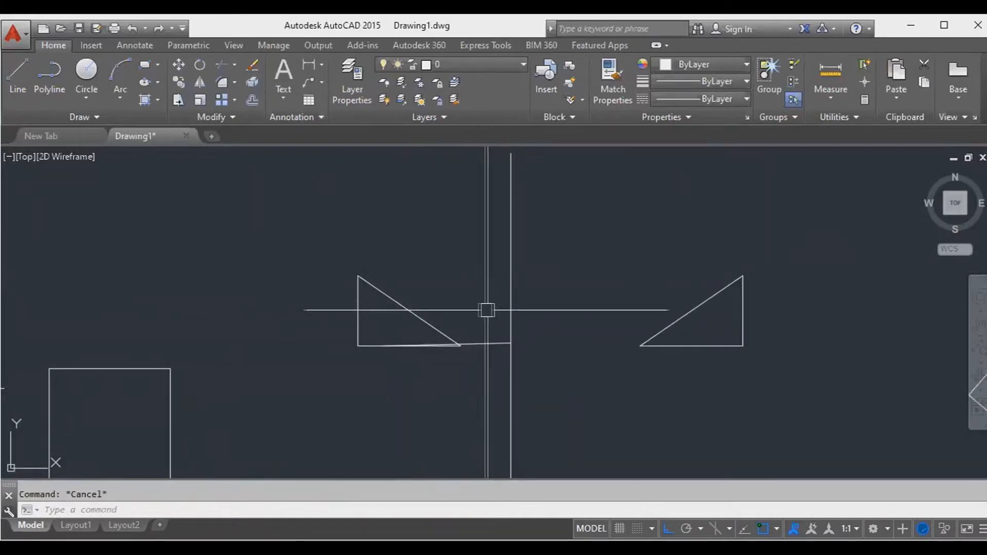
# Step: Erase the vertical mirror line and the short connecting line between the two triangles
pyautogui.scroll(-2, 485, 310)
pyautogui.click(529, 369)
pyautogui.press('Escape')
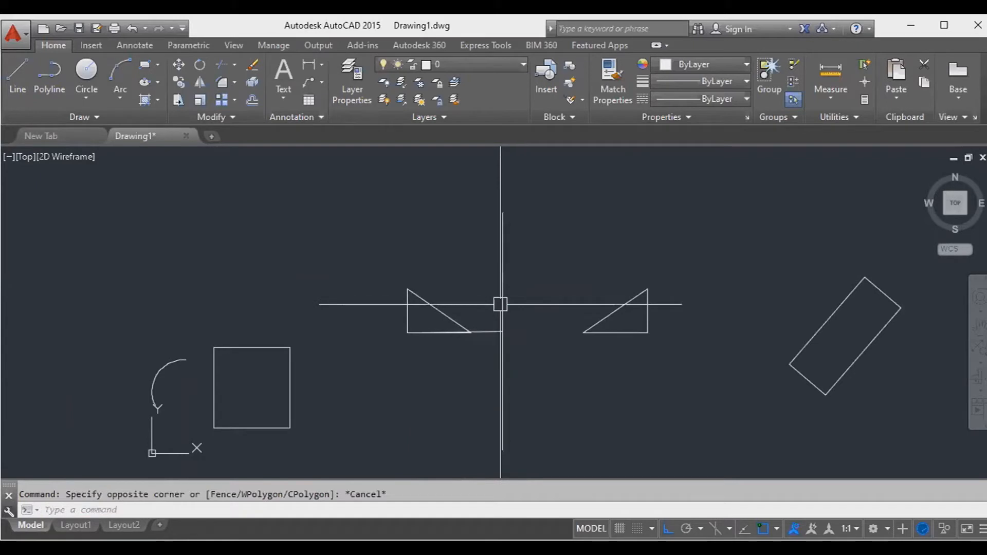
pyautogui.scroll(4, 500, 304)
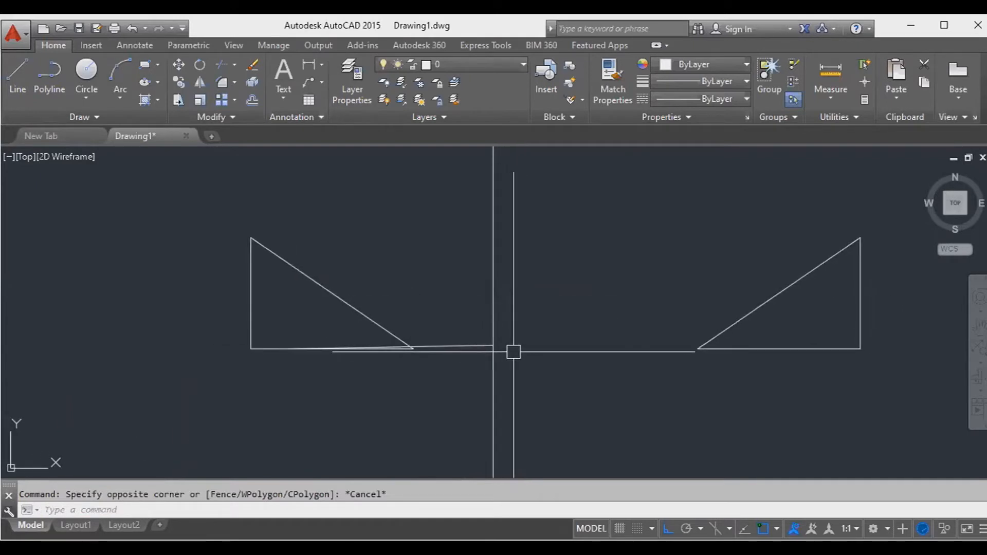
pyautogui.click(537, 355)
pyautogui.click(465, 285)
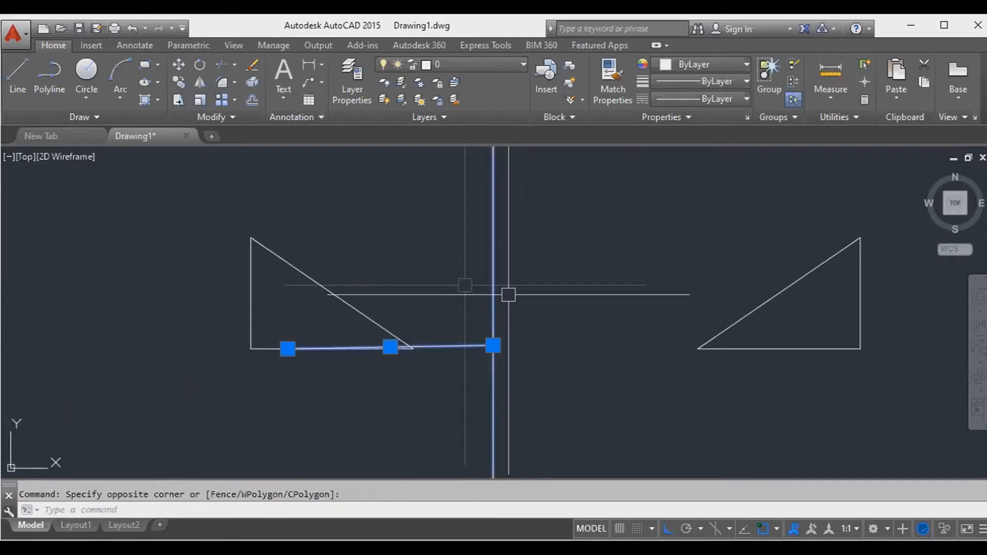
pyautogui.scroll(-3, 513, 304)
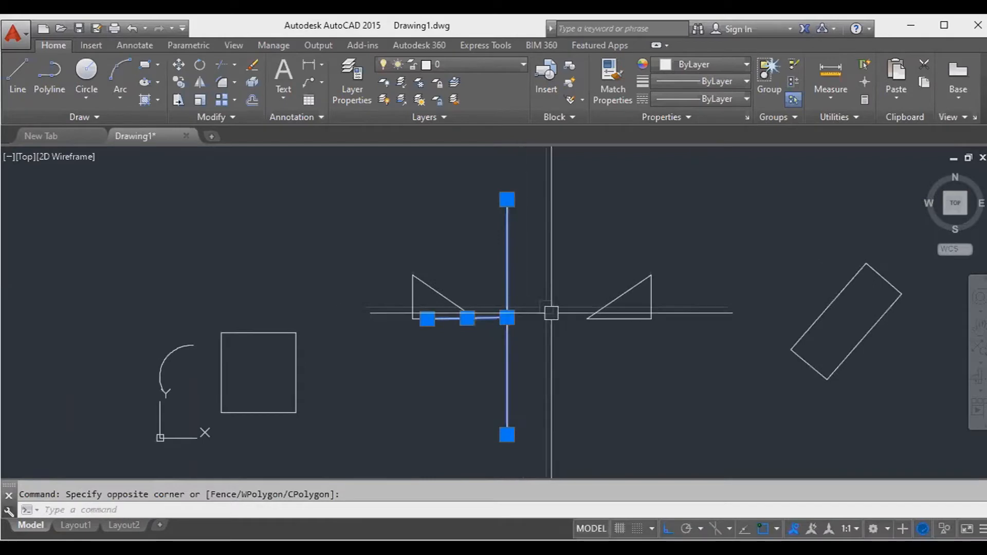
pyautogui.press('Escape')
pyautogui.click(529, 335)
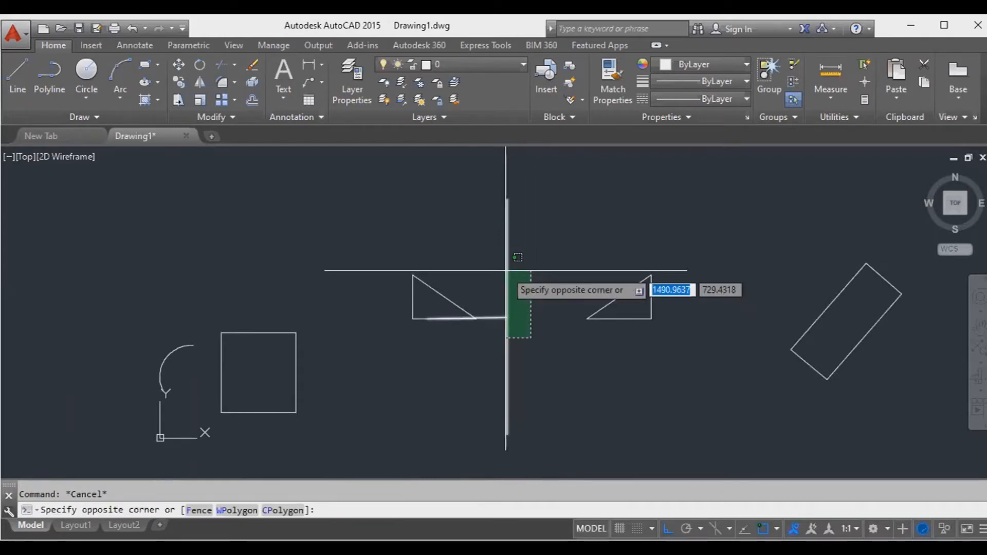
pyautogui.click(496, 270)
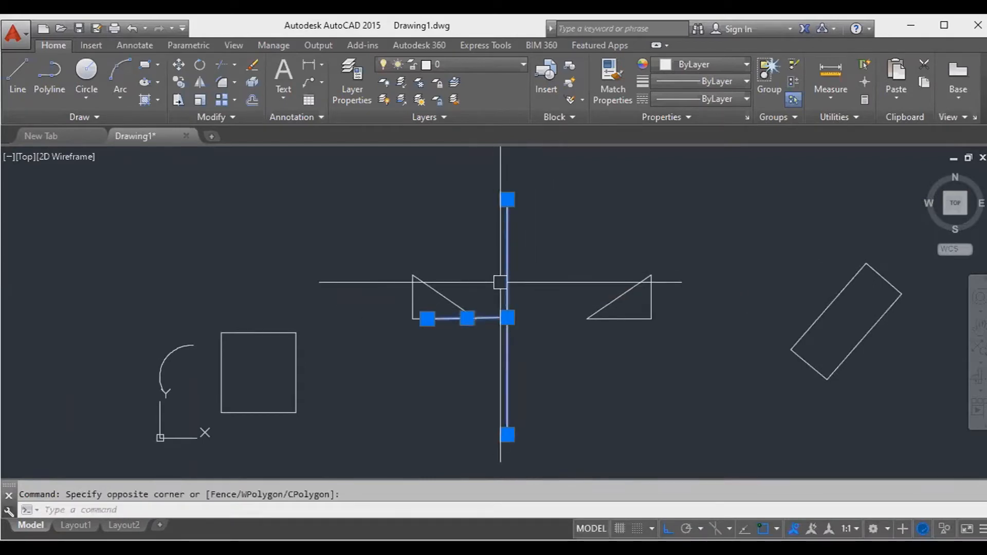
pyautogui.press('Delete')
pyautogui.moveTo(514, 298); pyautogui.dragTo(506, 319, button='middle')
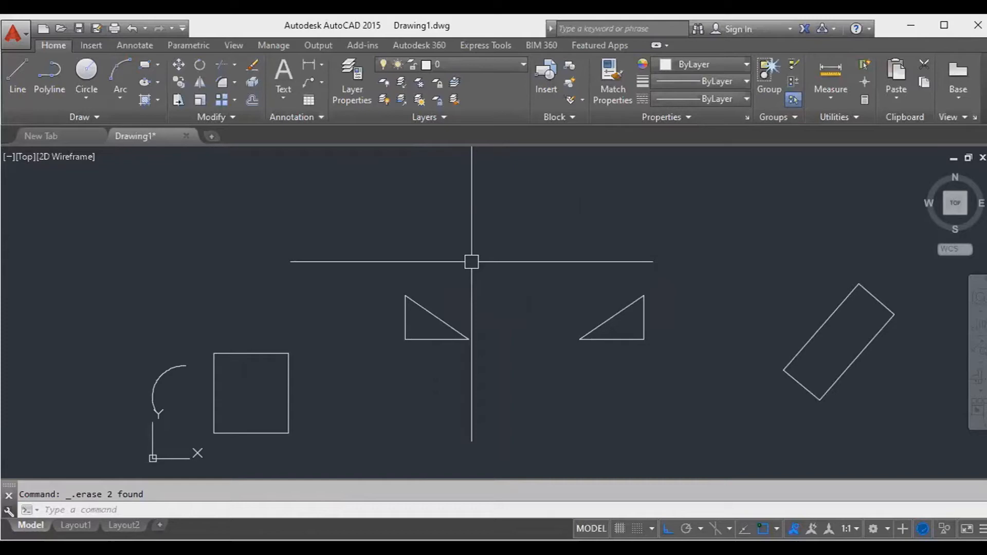
# Step: Select both triangles together with a selection window and clear the selection
pyautogui.moveTo(414, 319); pyautogui.dragTo(366, 341, button='middle')
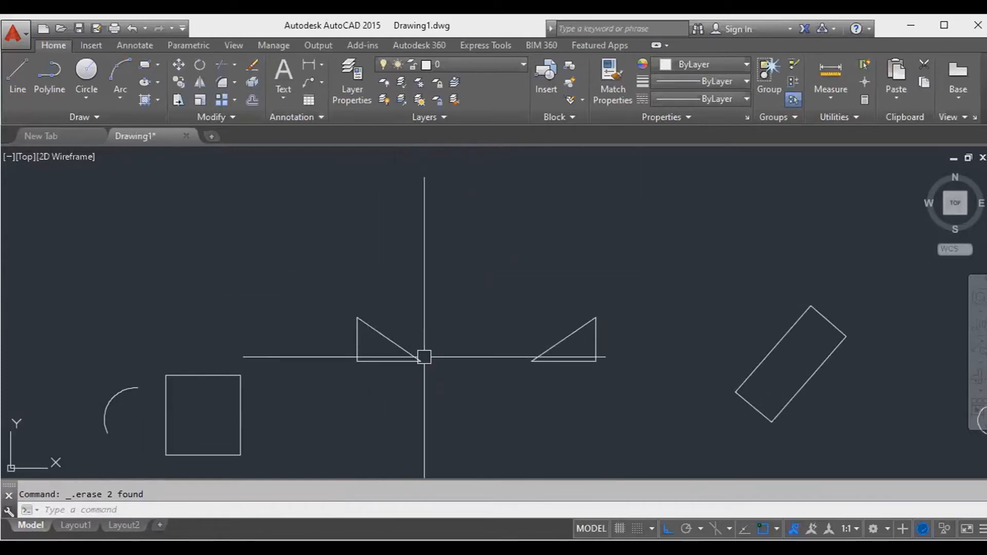
pyautogui.click(322, 435)
pyautogui.click(678, 246)
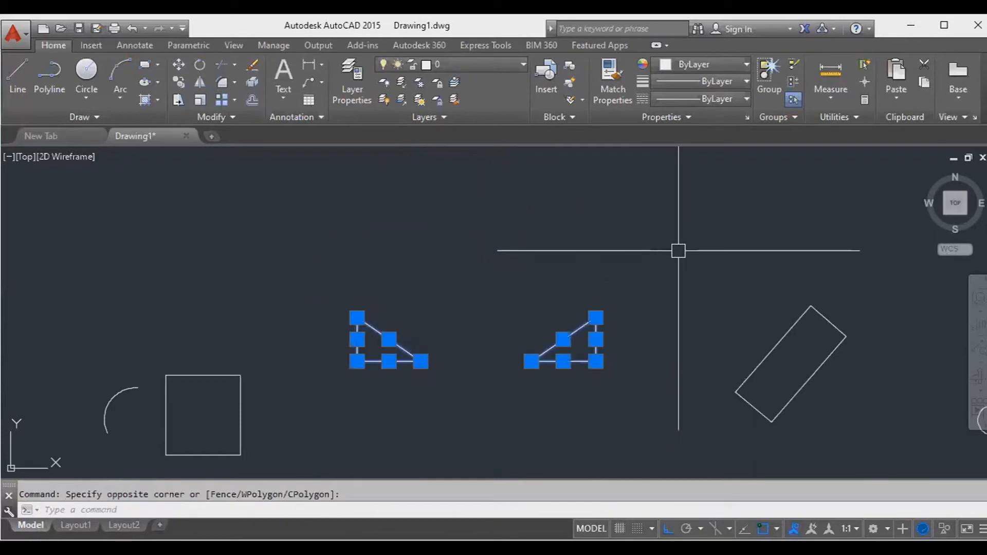
pyautogui.press('Escape')
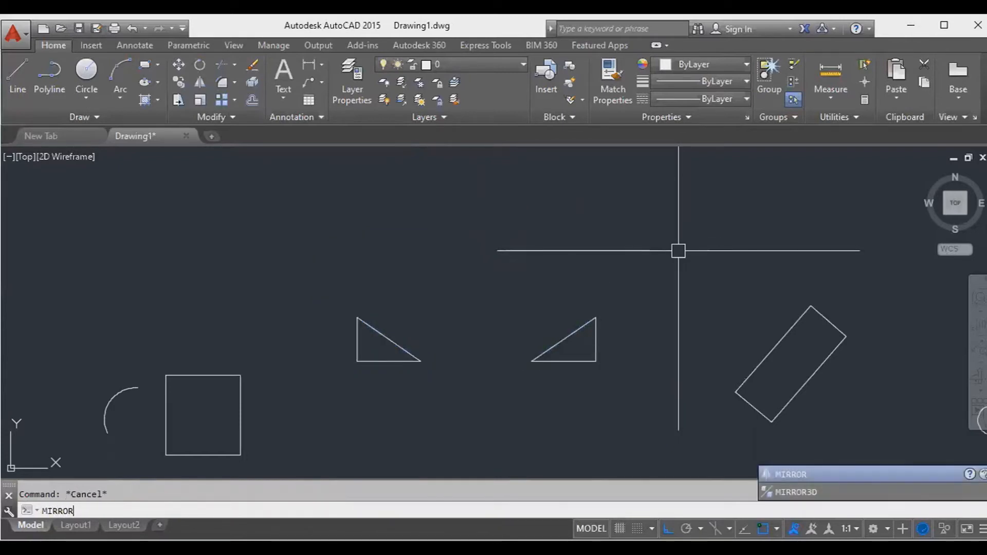
# Step: Mirror both triangles across a horizontal line about 1650 units long drawn above them, keeping the source objects
pyautogui.press('Return')
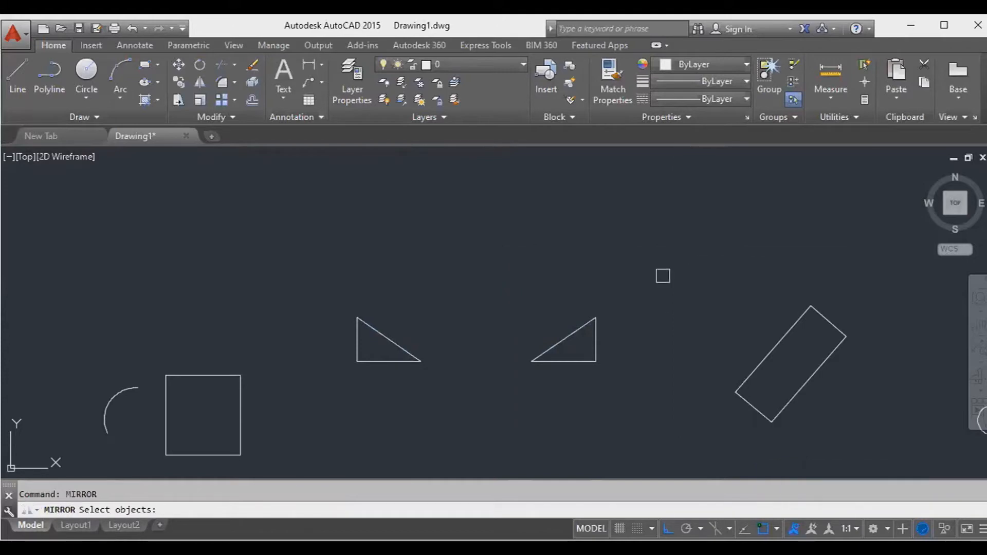
pyautogui.click(652, 385)
pyautogui.click(328, 286)
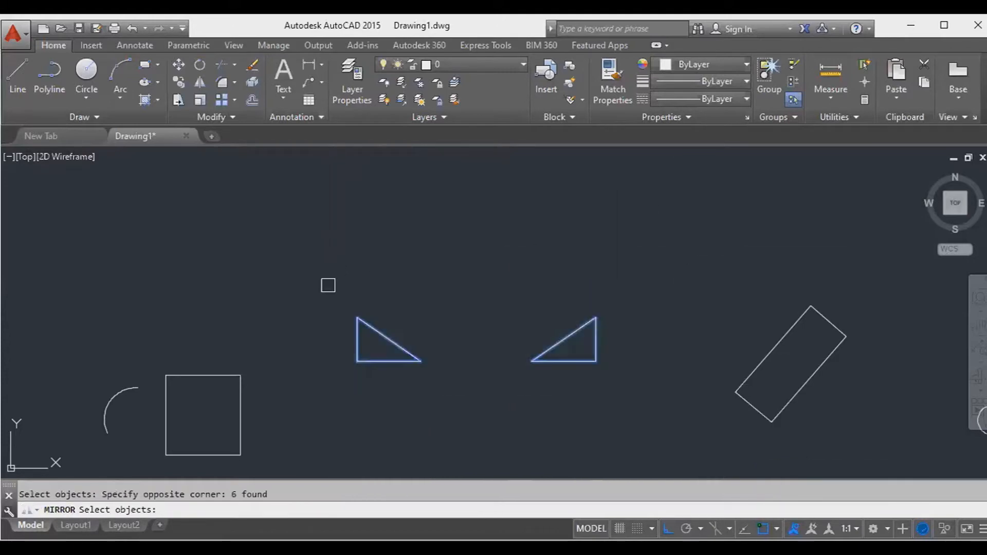
pyautogui.press('Return')
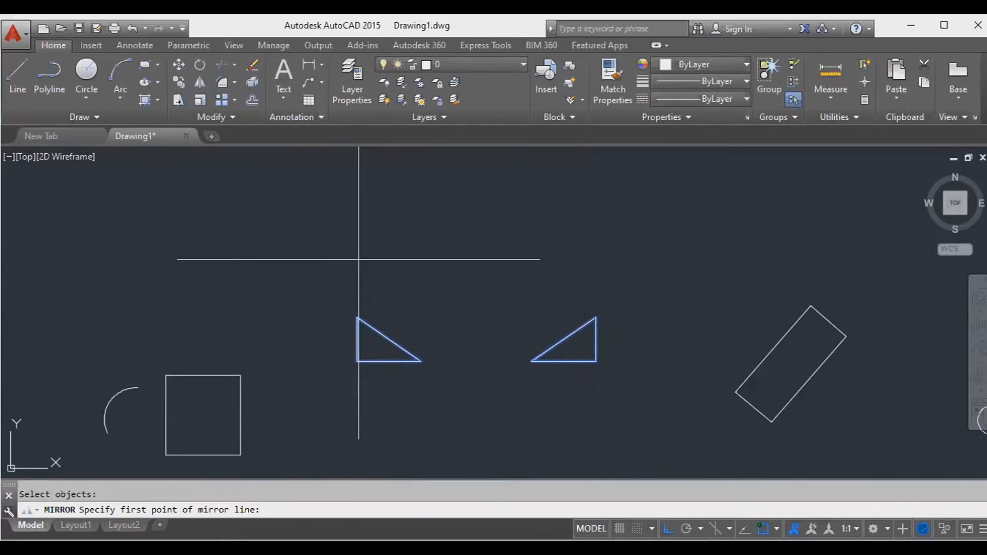
pyautogui.moveTo(364, 270); pyautogui.dragTo(365, 293, button='middle')
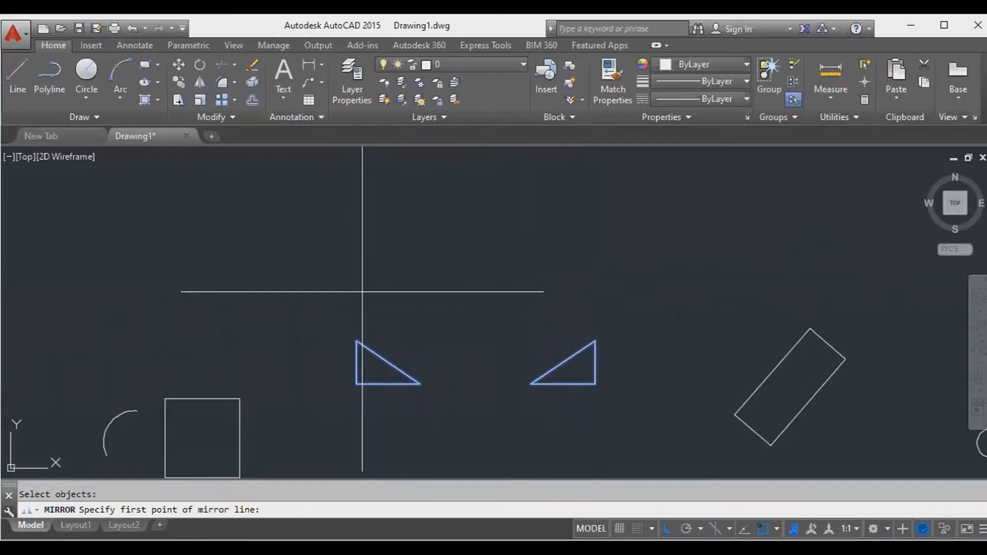
pyautogui.click(305, 263)
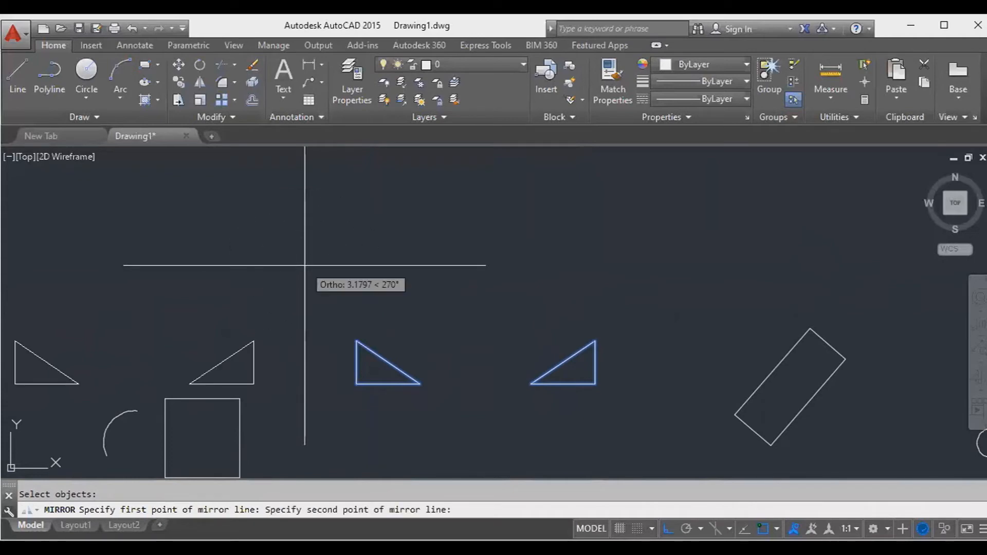
pyautogui.scroll(-1, 633, 277)
pyautogui.moveTo(603, 324); pyautogui.dragTo(550, 336, button='middle')
pyautogui.scroll(-1, 557, 324)
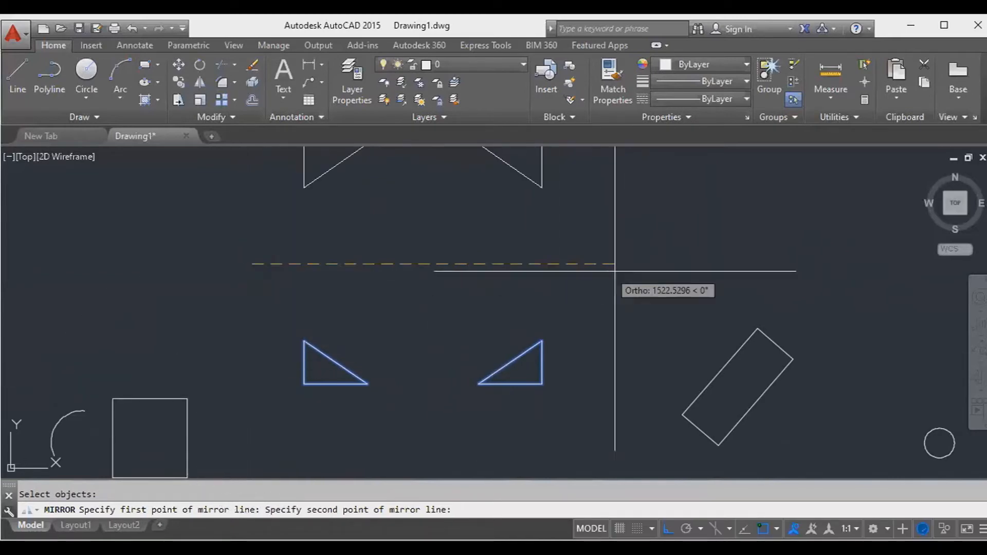
pyautogui.press('ctrl')
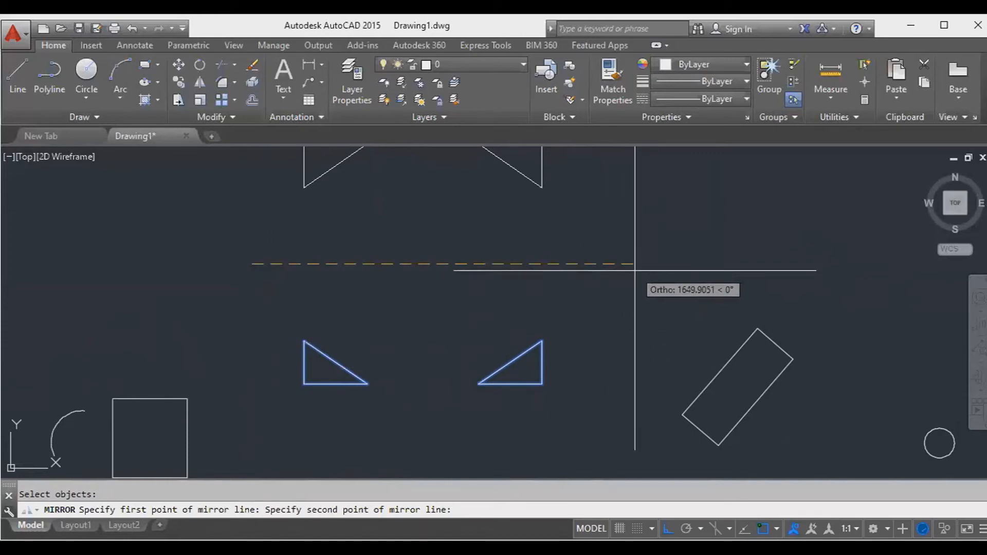
pyautogui.click(637, 269)
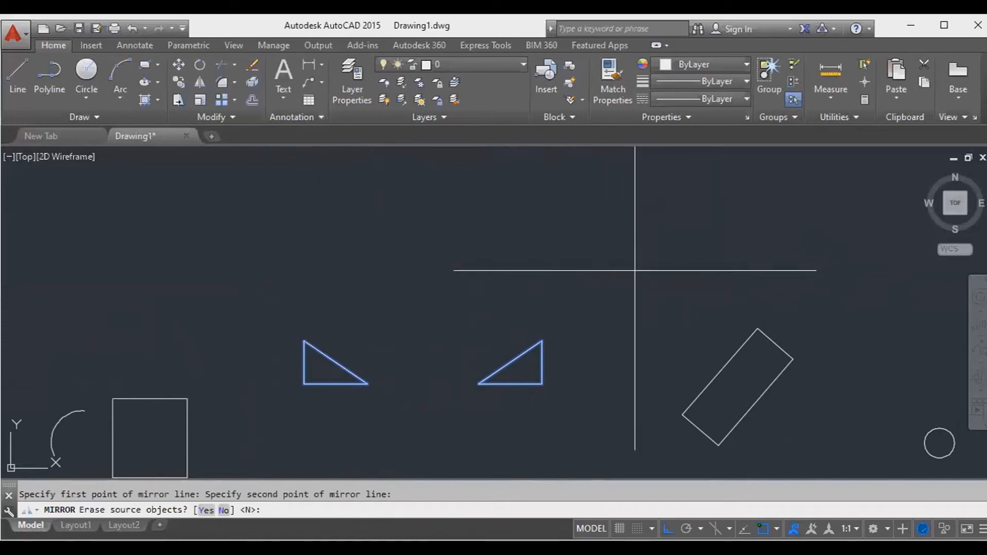
pyautogui.press('Return')
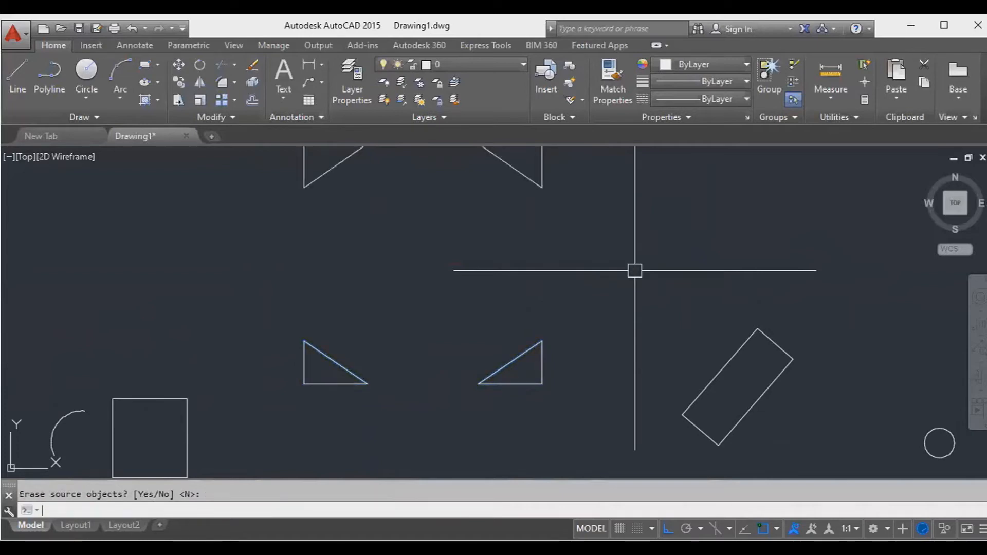
# Step: Zoom to All and adjust the view to examine the four triangles together with the rest of the drawing
pyautogui.scroll(-2, 610, 269)
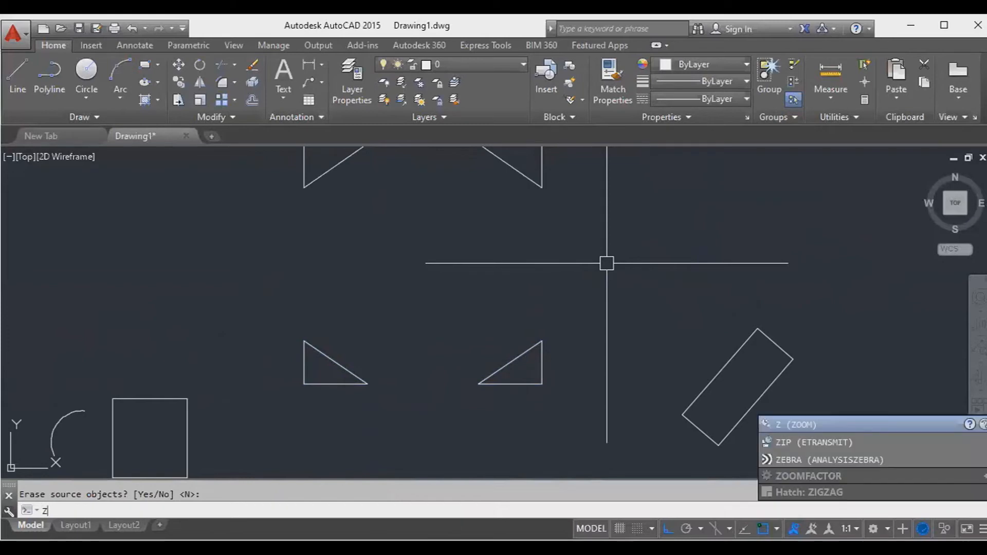
pyautogui.write('zoom')
pyautogui.press('Return')
pyautogui.write('A')
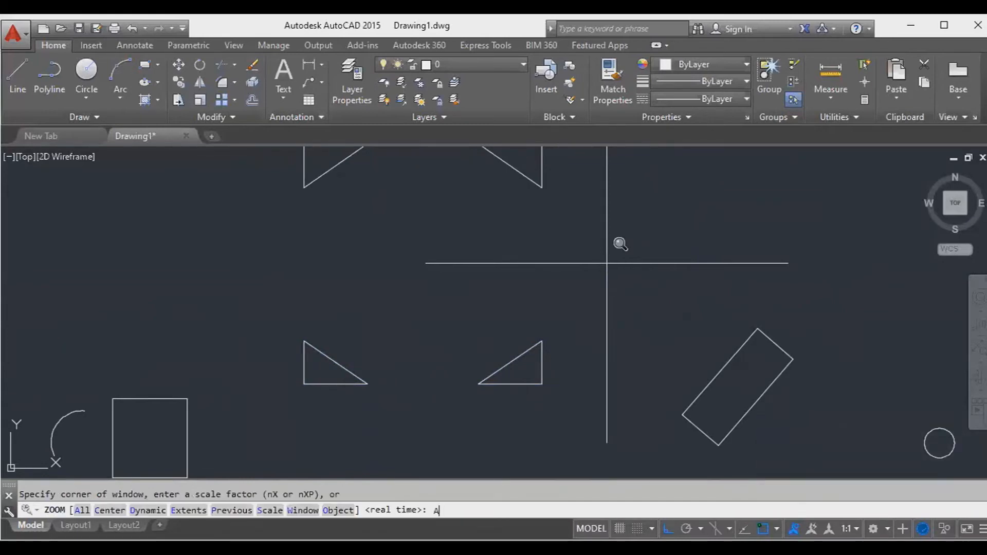
pyautogui.press('Return')
pyautogui.scroll(-3, 590, 276)
pyautogui.scroll(5, 564, 271)
pyautogui.scroll(-5, 564, 271)
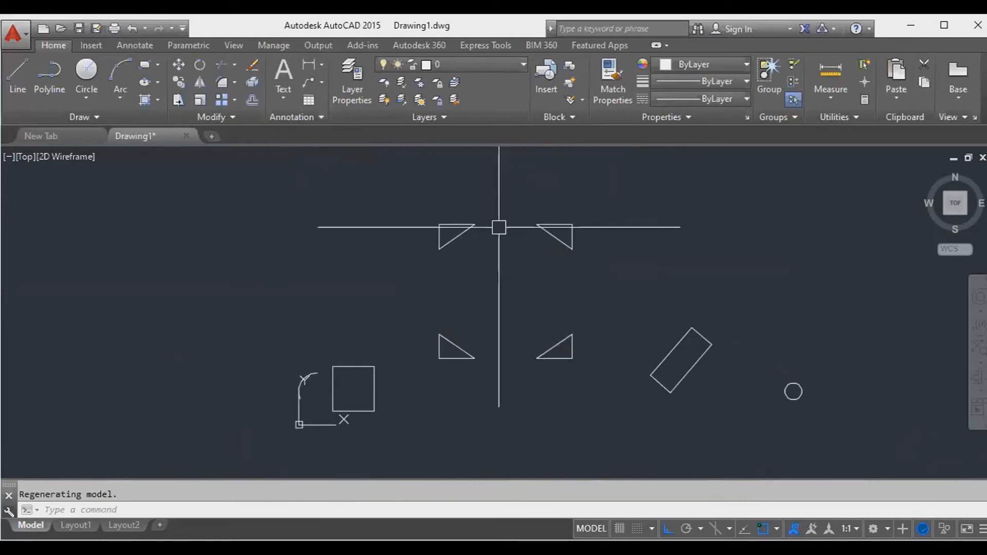
pyautogui.moveTo(499, 222); pyautogui.dragTo(476, 253, button='middle')
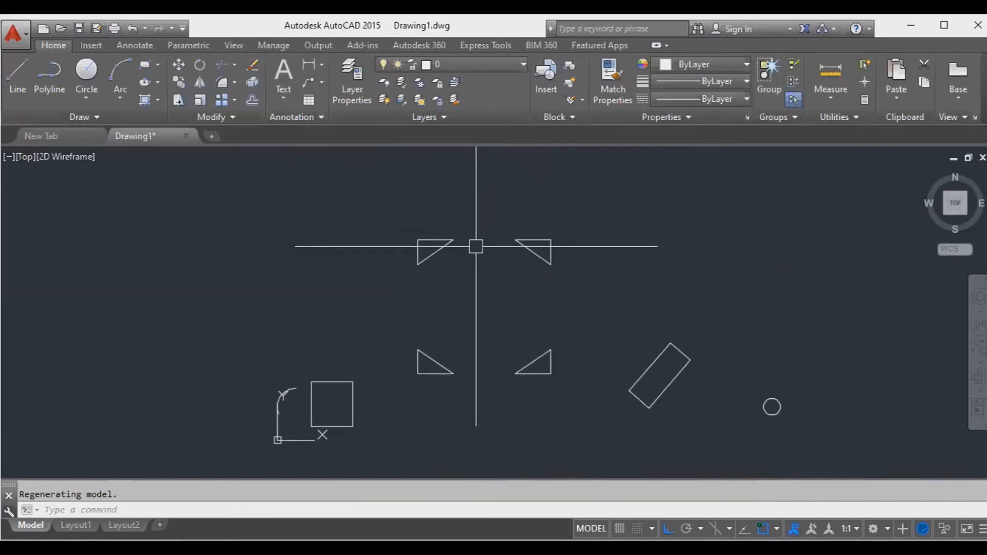
pyautogui.scroll(-2, 535, 241)
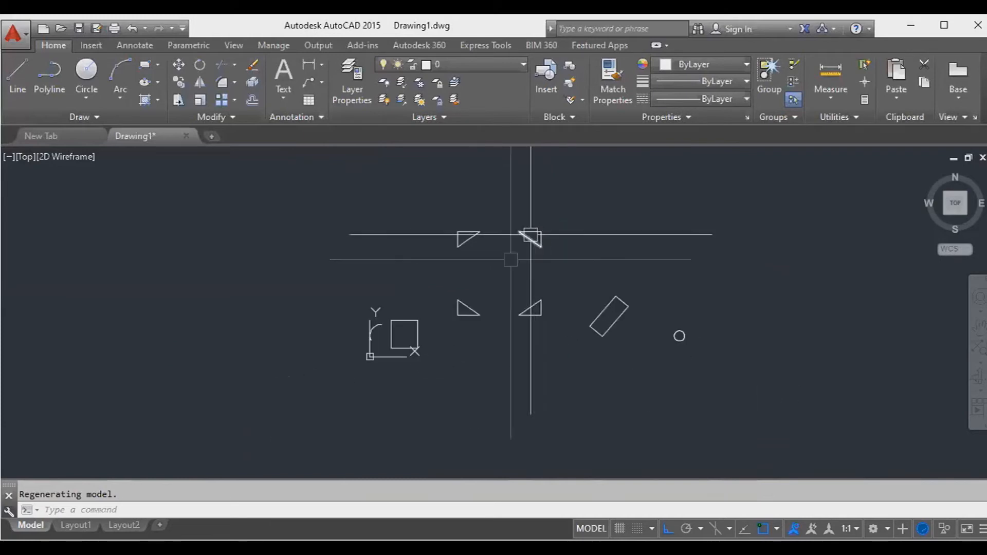
pyautogui.moveTo(501, 254); pyautogui.dragTo(486, 273, button='middle')
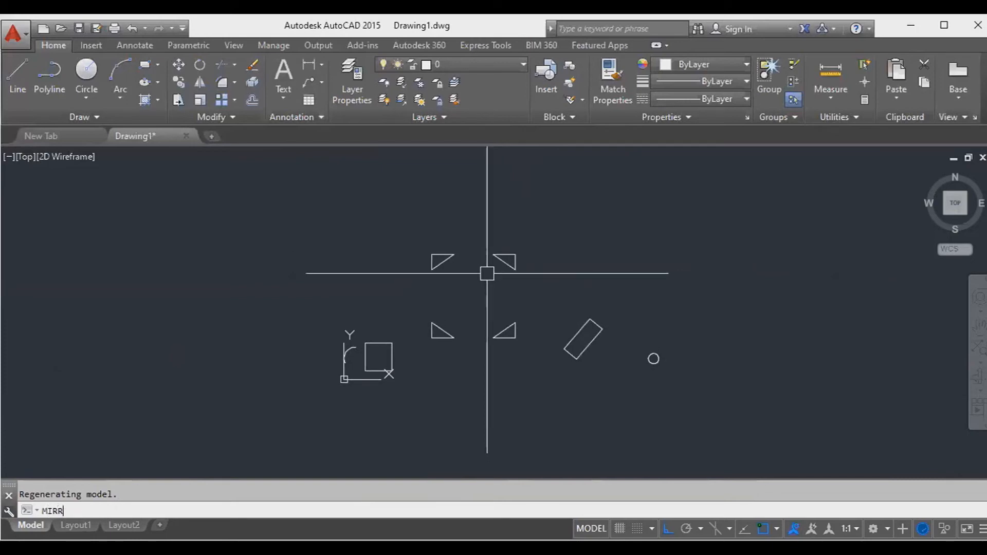
# Step: Mirror the upper two triangles across a slanted line rising to the right above them, with Ortho off and the source objects kept
pyautogui.press('Return')
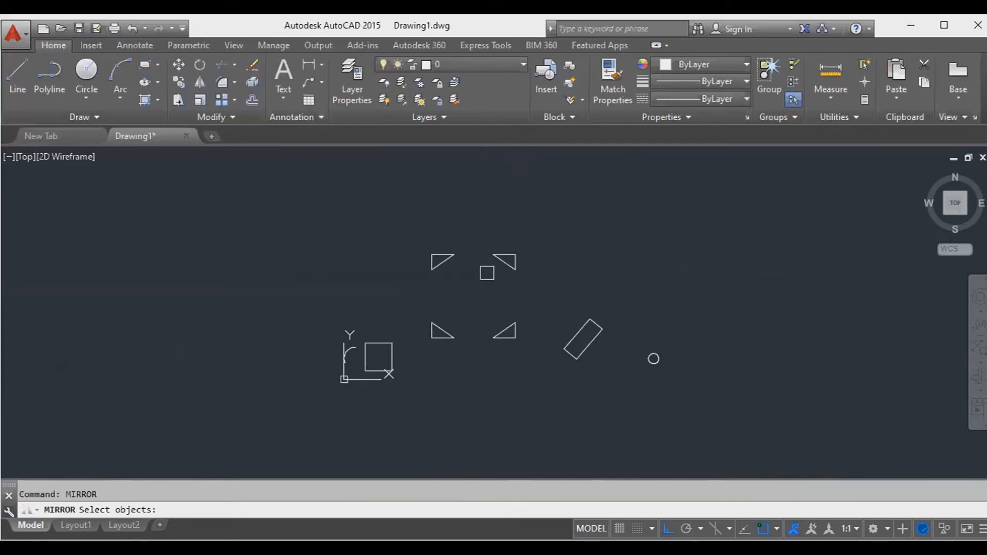
pyautogui.click(527, 283)
pyautogui.click(437, 231)
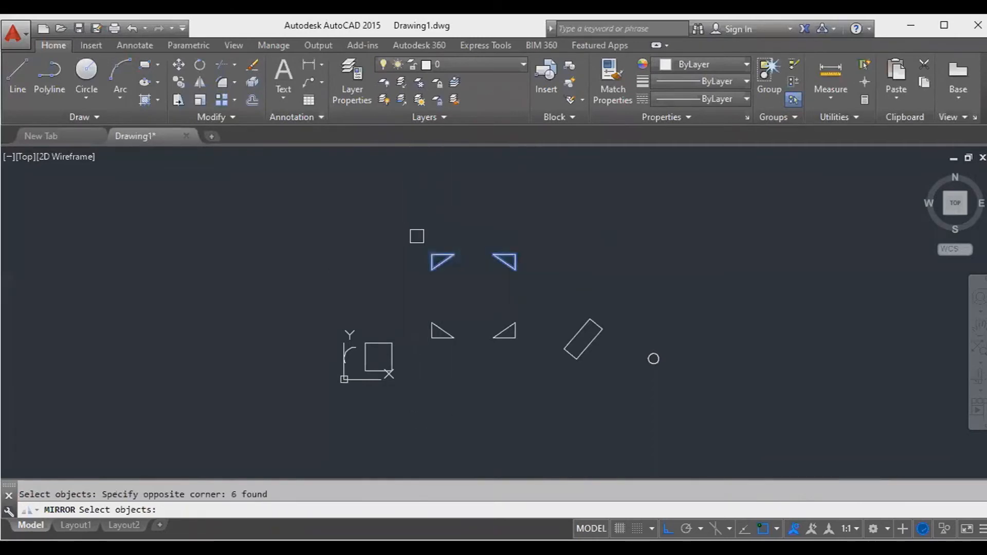
pyautogui.press('Return')
pyautogui.click(384, 223)
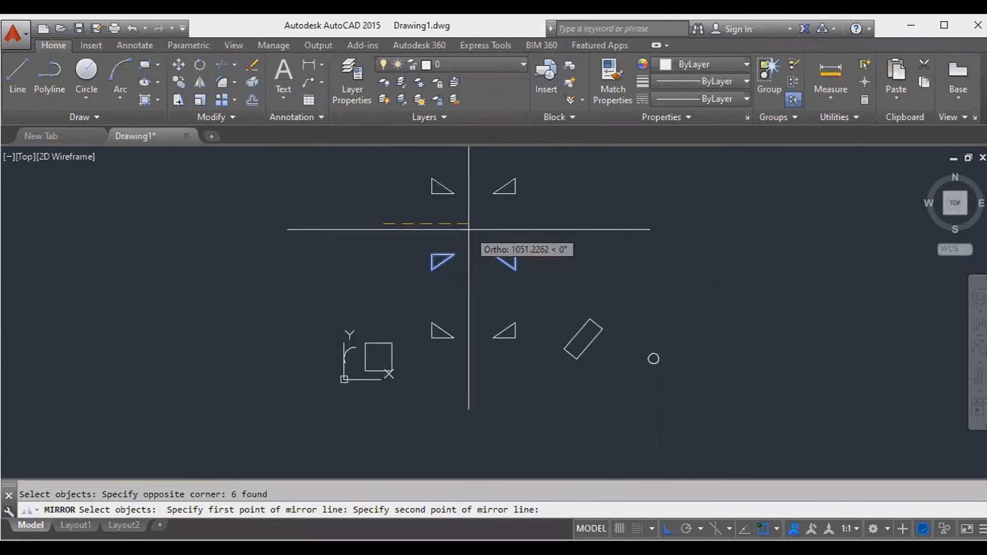
pyautogui.press('F8')
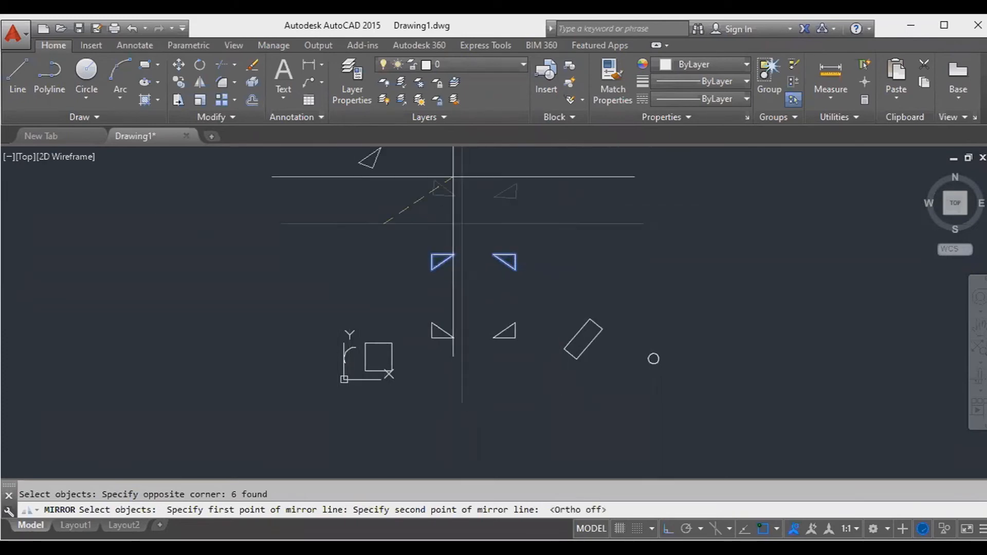
pyautogui.moveTo(511, 226); pyautogui.dragTo(504, 245, button='middle')
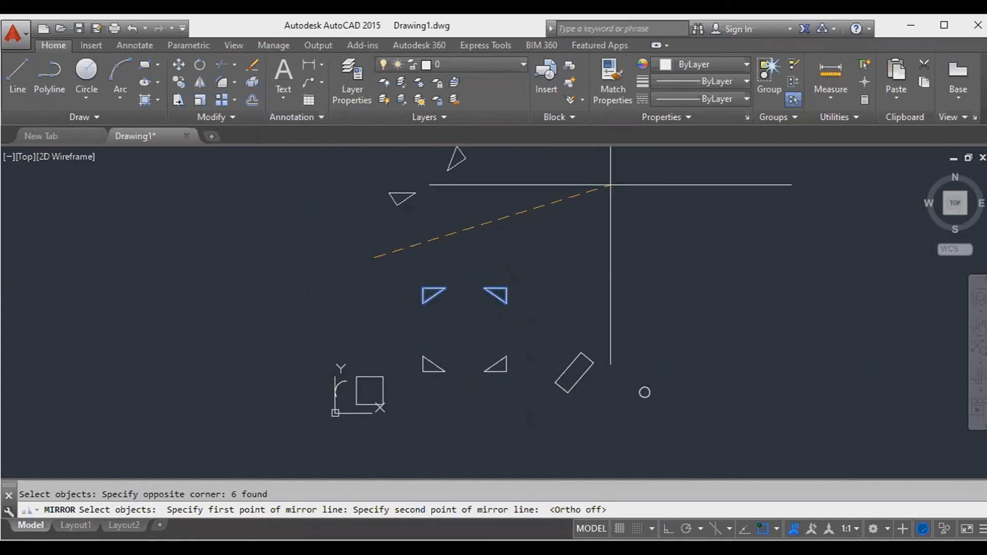
pyautogui.moveTo(606, 185); pyautogui.dragTo(601, 259, button='middle')
pyautogui.scroll(-2, 600, 229)
pyautogui.scroll(6, 589, 234)
pyautogui.scroll(-4, 566, 230)
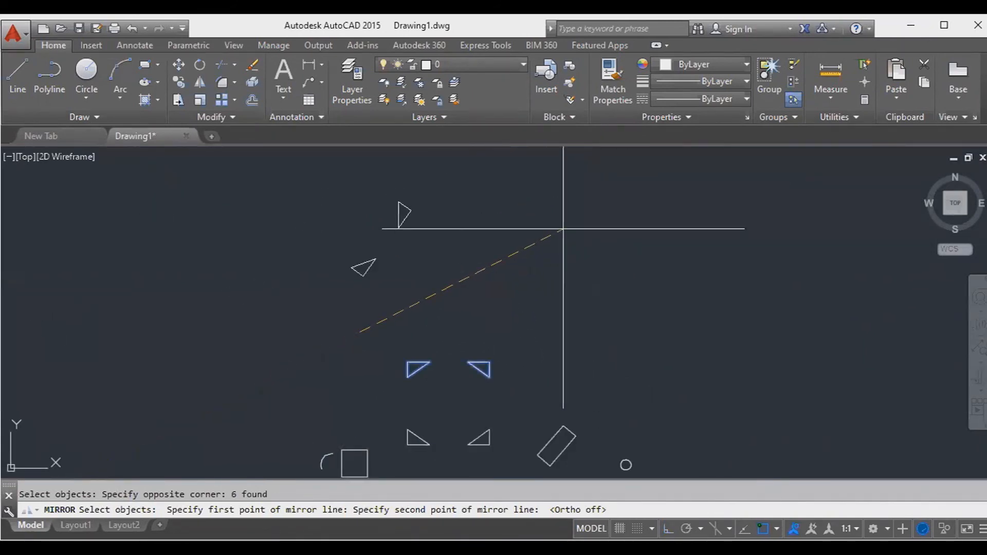
pyautogui.click(564, 229)
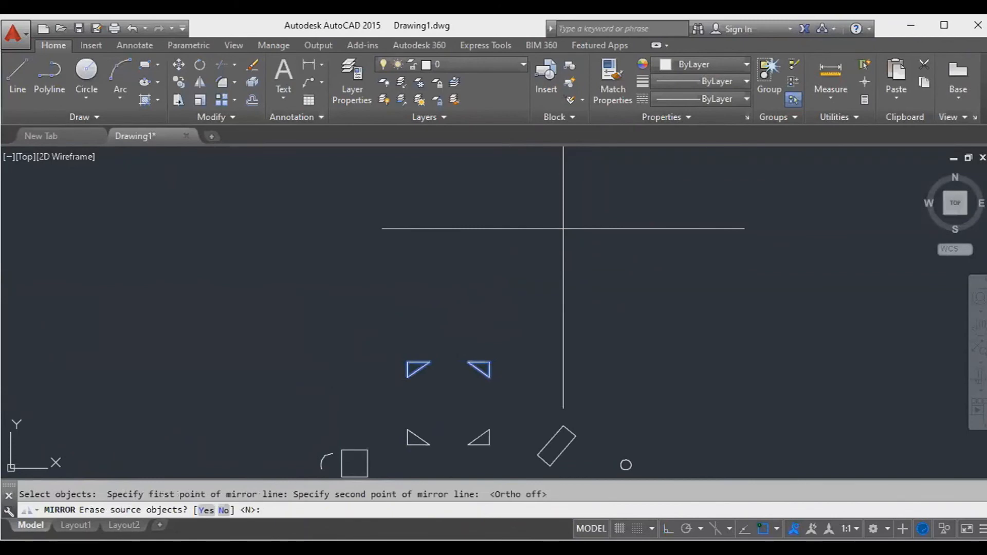
pyautogui.press('Return')
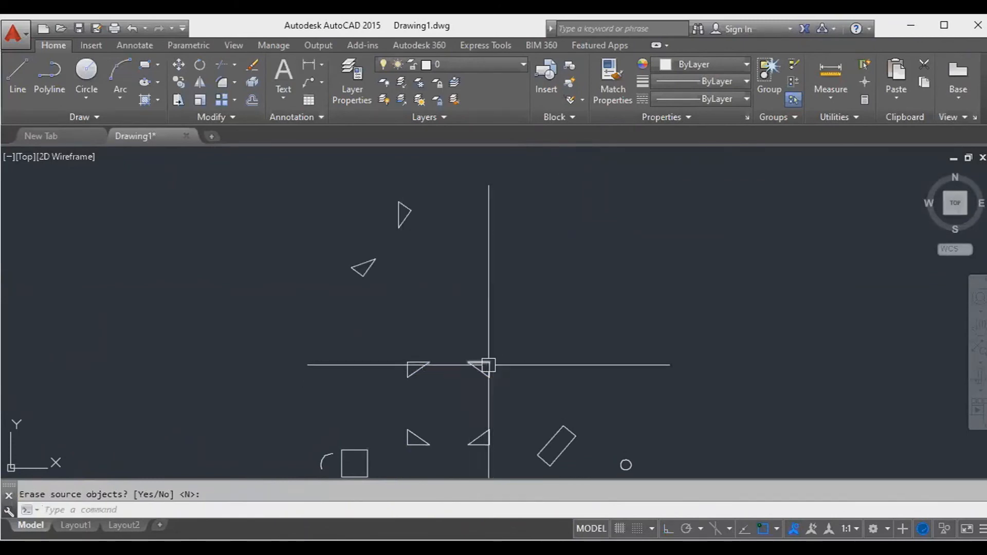
pyautogui.click(483, 366)
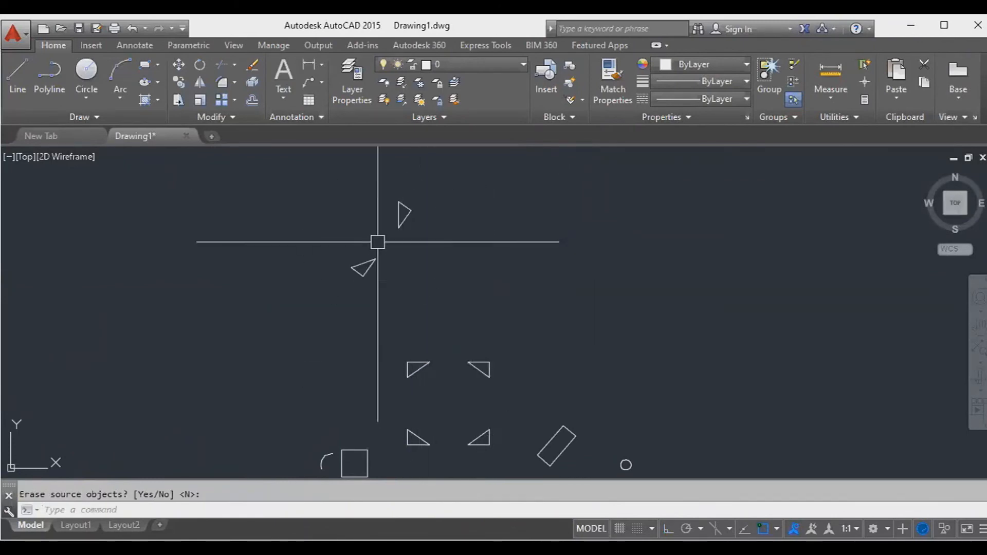